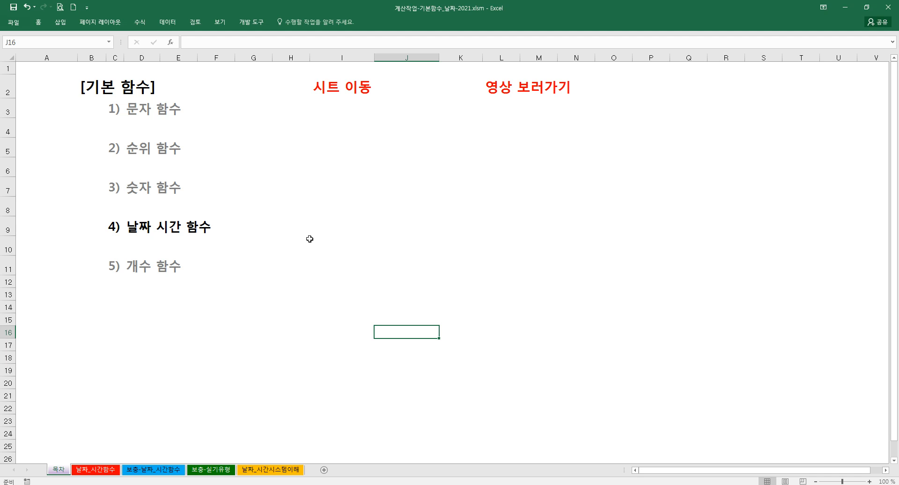
Open the 날짜_시간함수 worksheet that belongs to item 4) 날짜 시간 함수 on the contents sheet
{"action": "left_click_drag", "start_coordinate": [112, 230], "coordinate": [214, 235]}
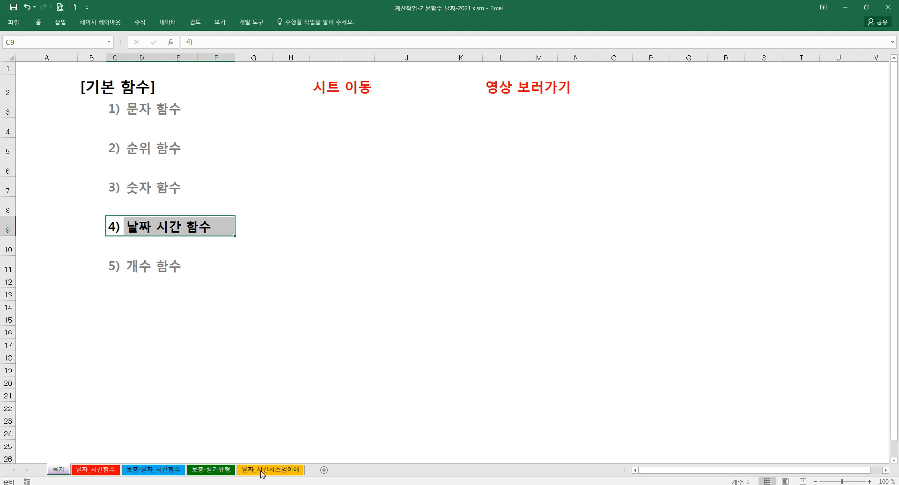
{"action": "left_click", "coordinate": [106, 473]}
{"action": "left_click", "coordinate": [225, 288]}
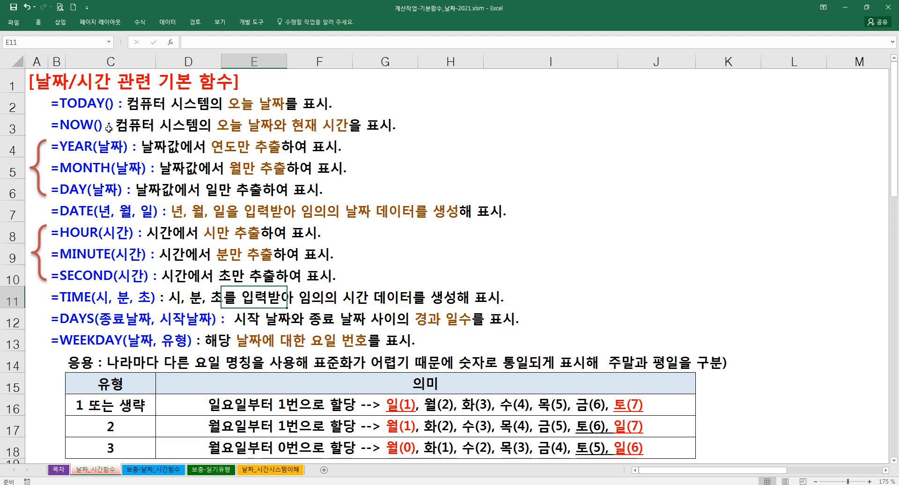
Look through the listed functions from TODAY and NOW in rows 2–3 down to TIME in row 11
{"action": "left_click", "coordinate": [63, 108]}
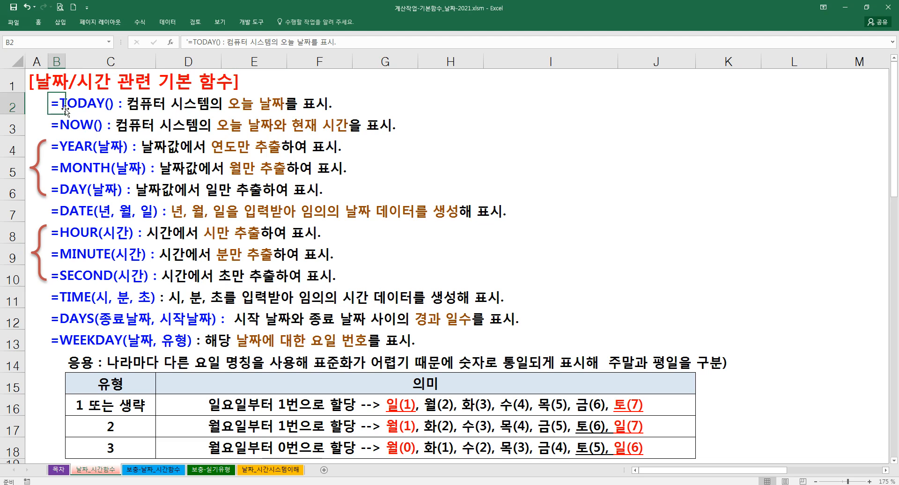
{"action": "left_click", "coordinate": [68, 131]}
{"action": "left_click", "coordinate": [68, 145]}
{"action": "left_click", "coordinate": [70, 168]}
{"action": "left_click", "coordinate": [74, 211]}
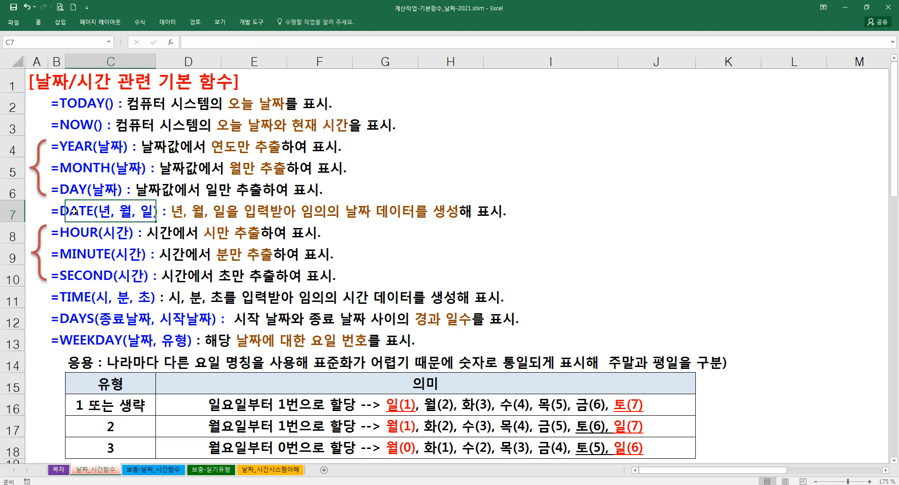
{"action": "left_click", "coordinate": [77, 235]}
{"action": "left_click", "coordinate": [75, 256]}
{"action": "left_click", "coordinate": [76, 299]}
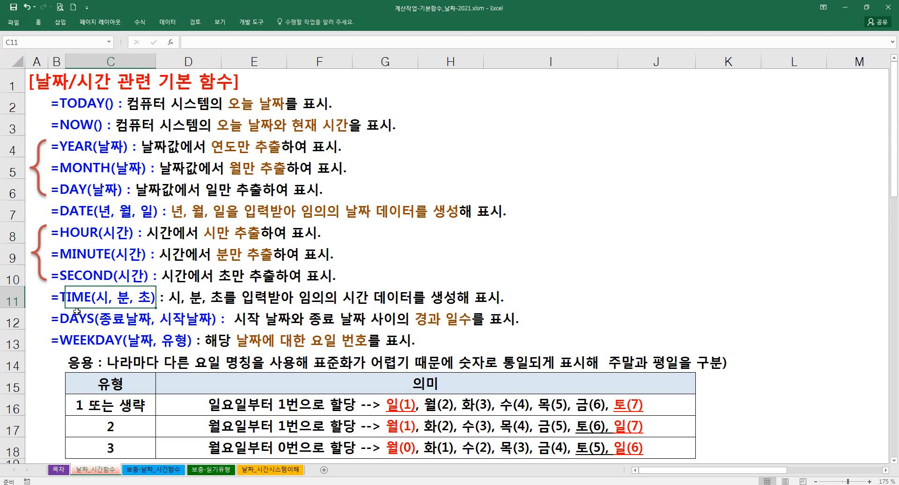
Examine the syntax and descriptions of the TIME, DAYS and WEEKDAY functions in rows 11–13
{"action": "left_click_drag", "start_coordinate": [58, 300], "coordinate": [126, 303]}
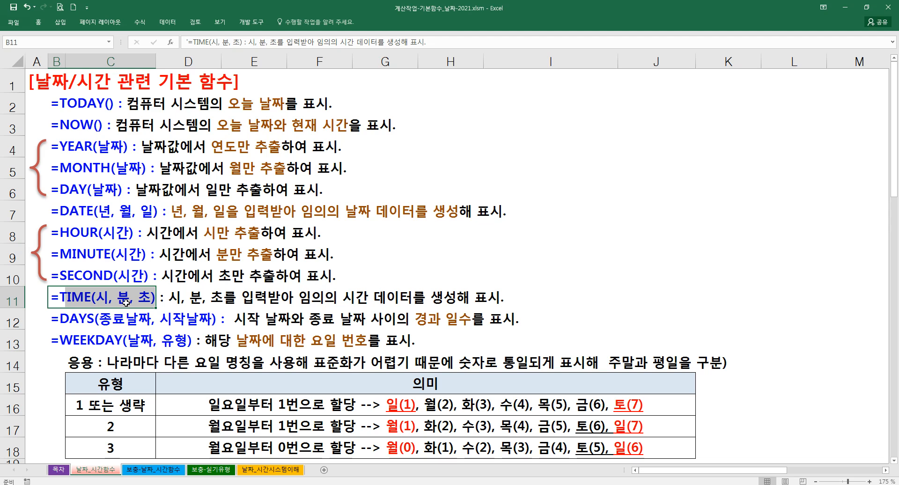
{"action": "left_click", "coordinate": [62, 302]}
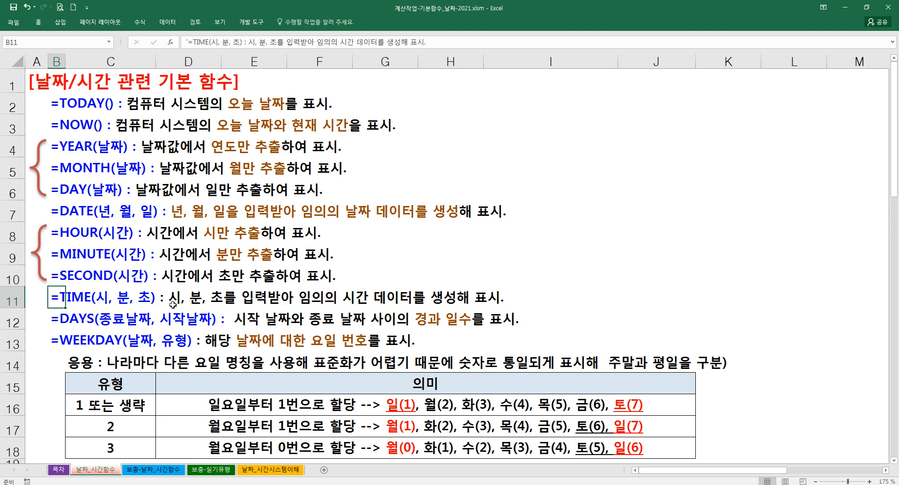
{"action": "left_click_drag", "start_coordinate": [65, 303], "coordinate": [135, 301]}
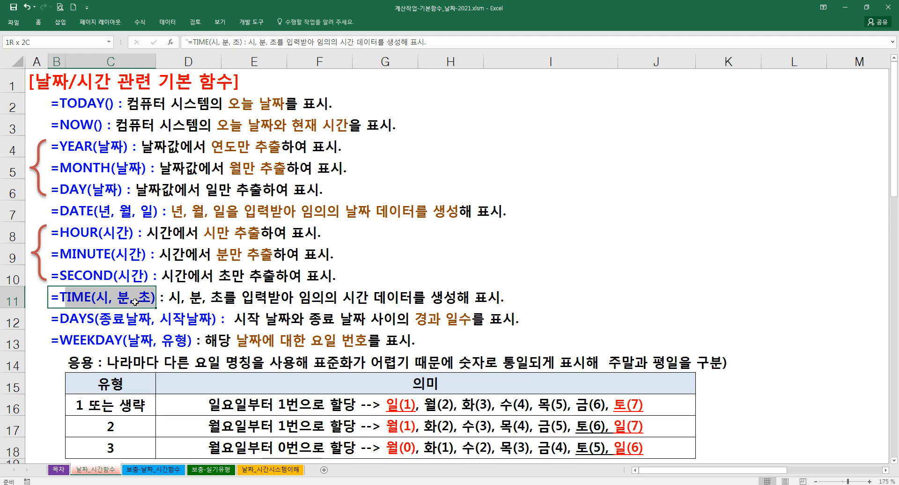
{"action": "left_click", "coordinate": [59, 326]}
{"action": "left_click_drag", "start_coordinate": [59, 326], "coordinate": [89, 327]}
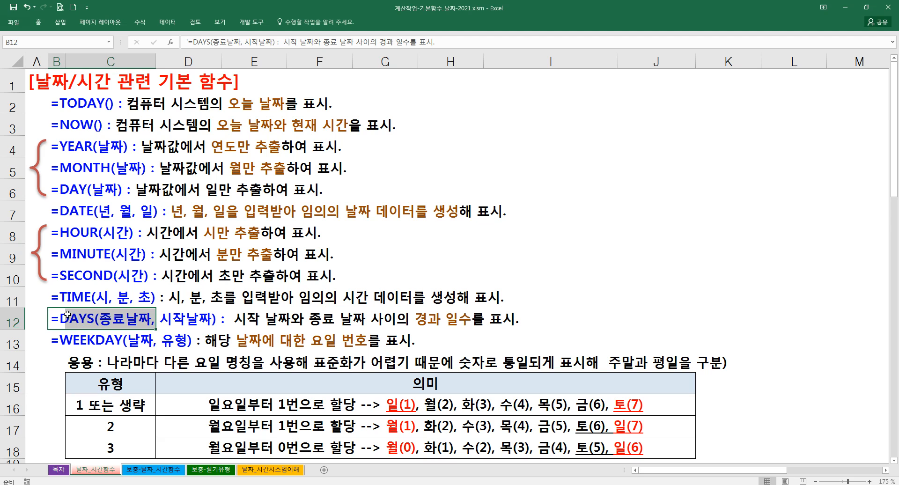
{"action": "left_click", "coordinate": [87, 325]}
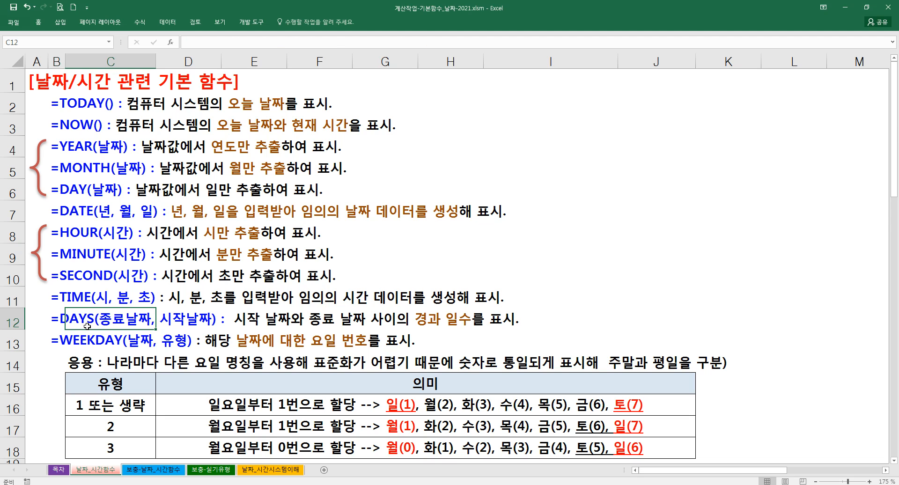
{"action": "left_click", "coordinate": [52, 324]}
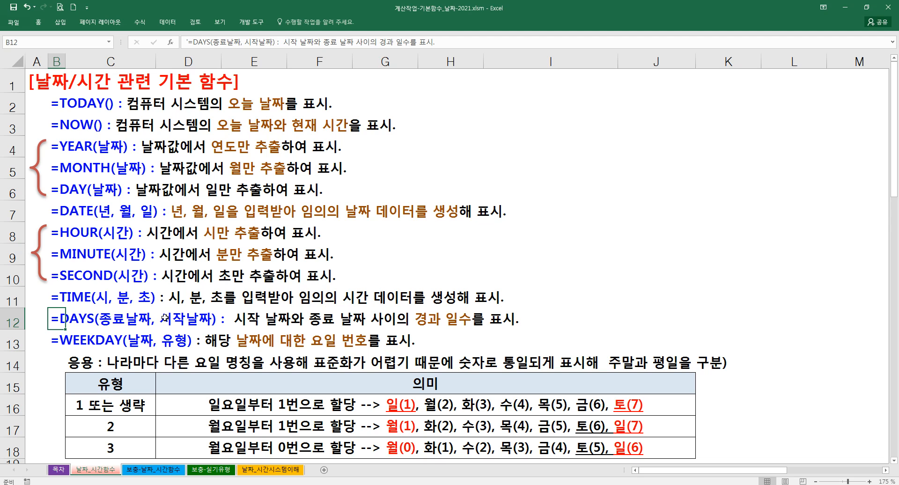
{"action": "left_click", "coordinate": [57, 342]}
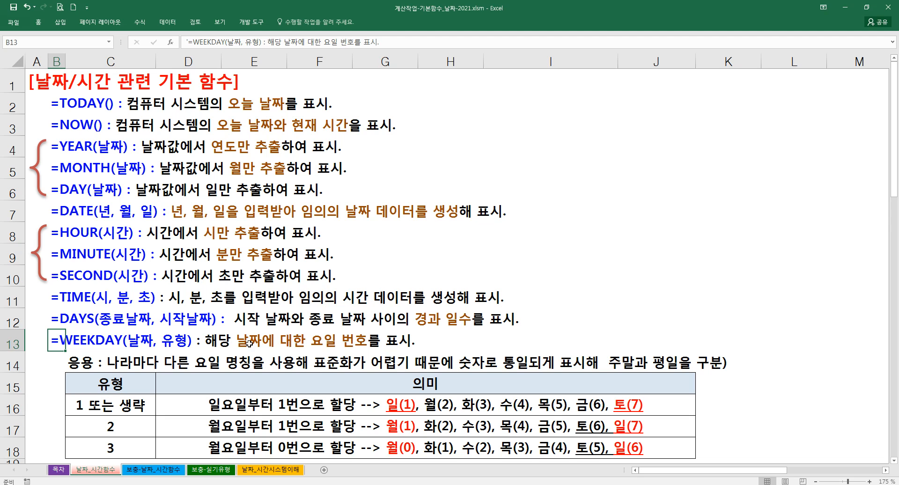
Look over the EDATE, EOMONTH and WORKDAY entries below the dashed line, returning to the start of the function list
{"action": "scroll", "coordinate": [176, 334], "scroll_direction": "down", "scroll_amount": 4}
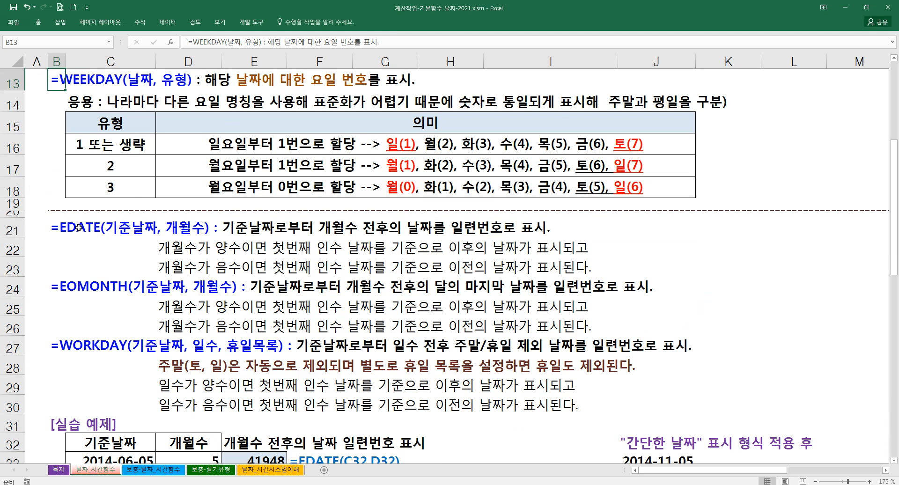
{"action": "left_click", "coordinate": [78, 227]}
{"action": "left_click", "coordinate": [69, 280]}
{"action": "left_click", "coordinate": [80, 341]}
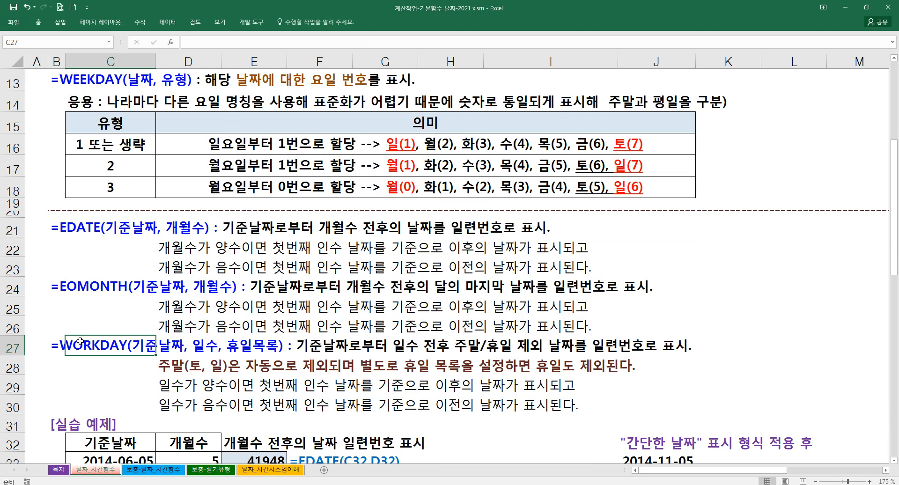
{"action": "scroll", "coordinate": [97, 283], "scroll_direction": "up", "scroll_amount": 4}
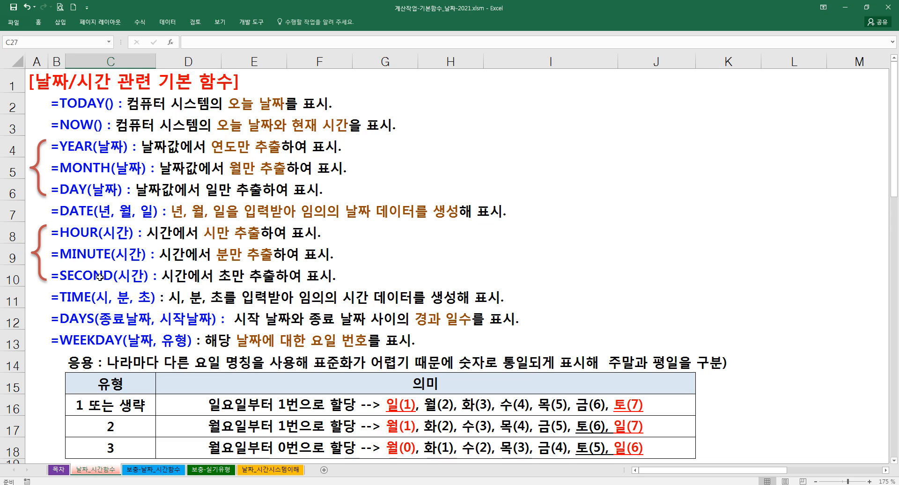
Review the basic function list through WEEKDAY, focusing on TODAY, the YEAR, MONTH and DAY group, and DATE
{"action": "left_click_drag", "start_coordinate": [68, 109], "coordinate": [73, 350]}
{"action": "left_click", "coordinate": [49, 341]}
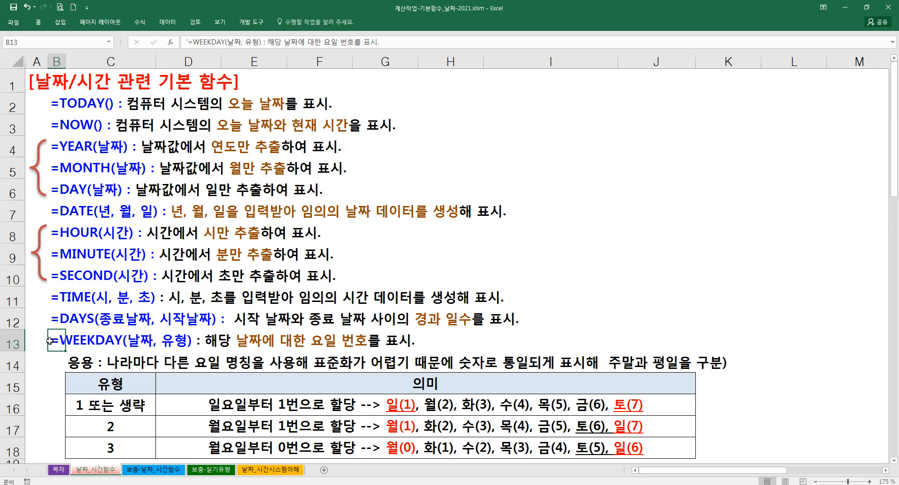
{"action": "left_click", "coordinate": [63, 106]}
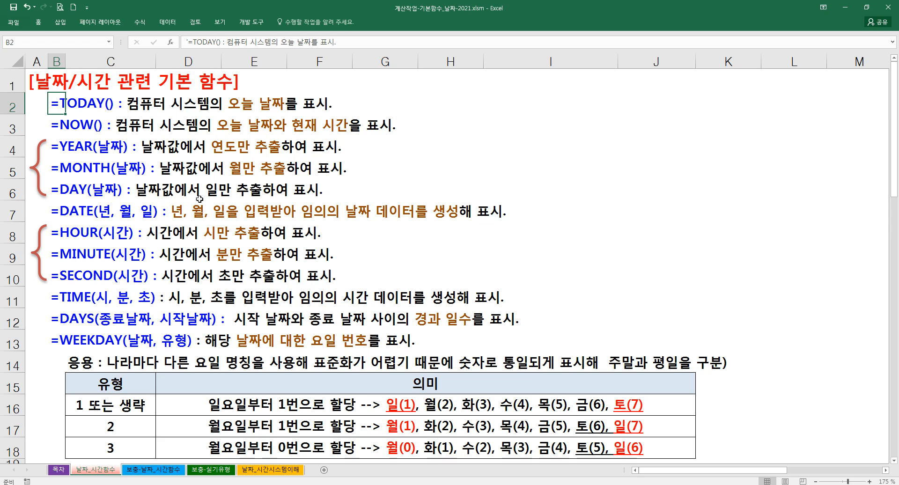
{"action": "left_click_drag", "start_coordinate": [61, 146], "coordinate": [333, 198]}
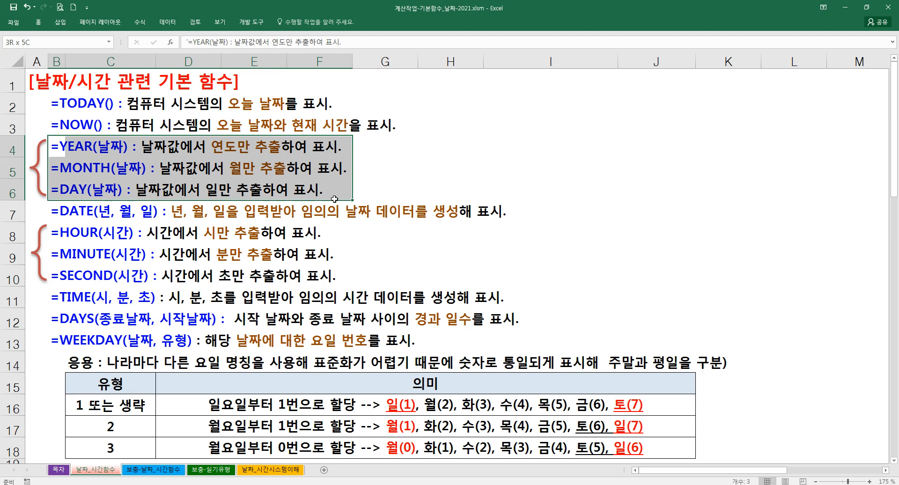
{"action": "left_click", "coordinate": [78, 215]}
{"action": "left_click", "coordinate": [57, 214]}
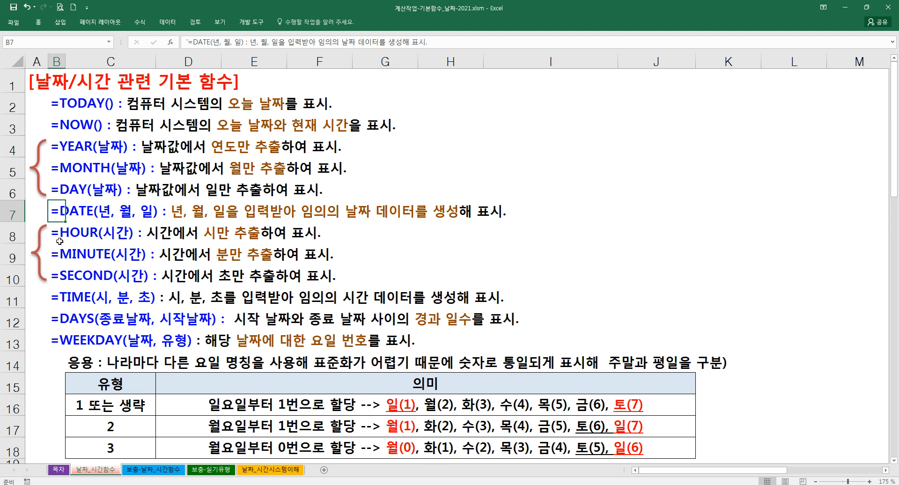
Examine the HOUR, MINUTE and SECOND descriptions in rows 8–10, including which part of the time each one extracts
{"action": "left_click_drag", "start_coordinate": [77, 236], "coordinate": [76, 278]}
{"action": "left_click", "coordinate": [191, 236]}
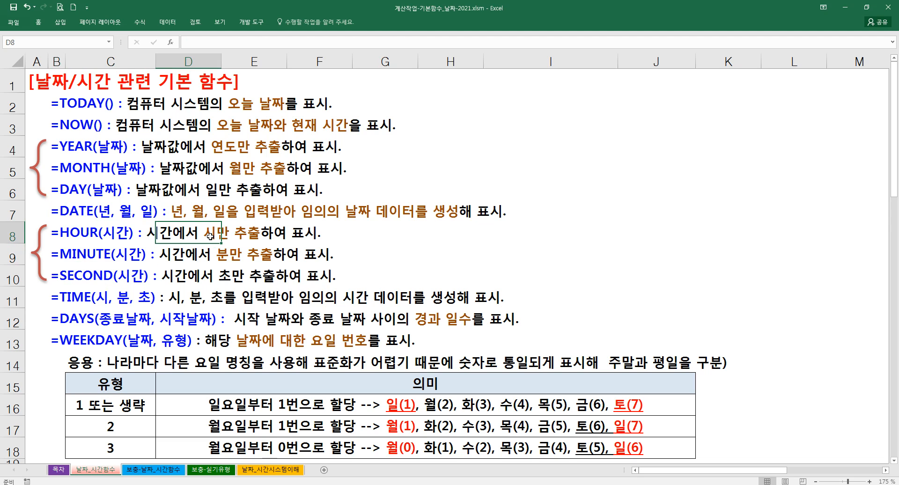
{"action": "left_click", "coordinate": [212, 259]}
{"action": "left_click", "coordinate": [204, 275]}
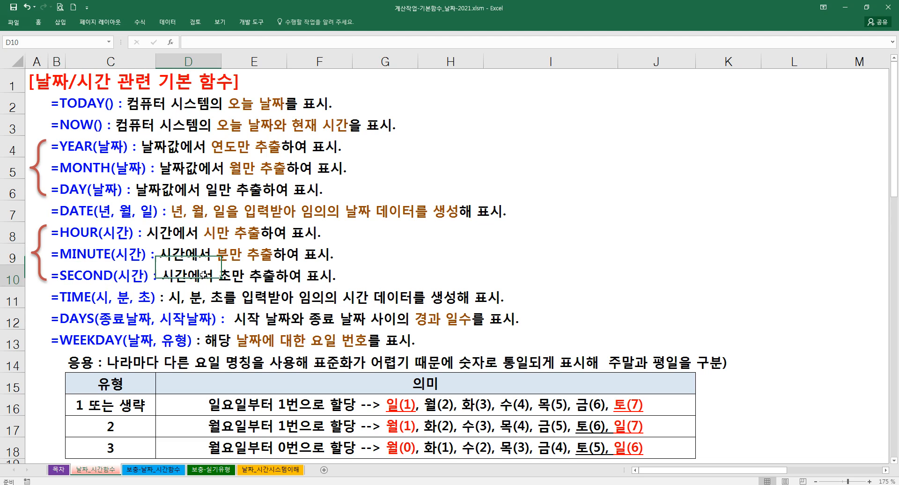
{"action": "left_click", "coordinate": [68, 275]}
{"action": "left_click_drag", "start_coordinate": [199, 280], "coordinate": [279, 283]}
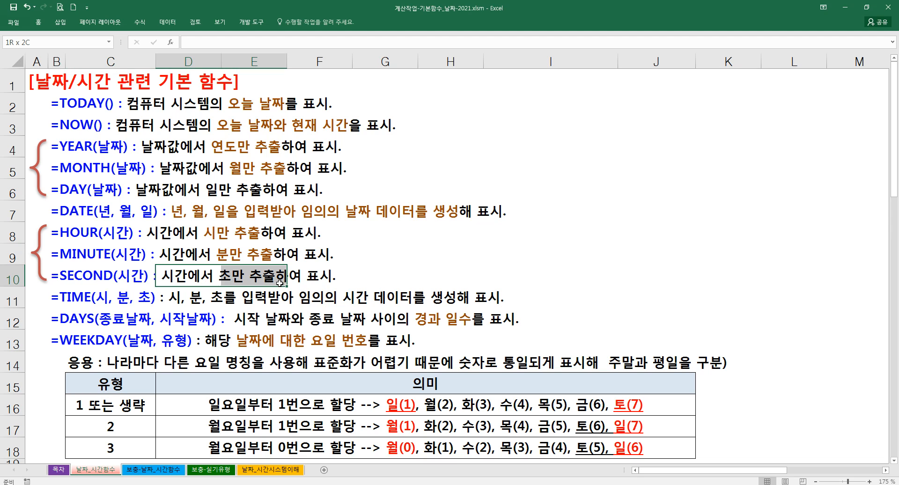
{"action": "left_click", "coordinate": [93, 236]}
{"action": "left_click", "coordinate": [87, 253]}
{"action": "left_click", "coordinate": [63, 236]}
{"action": "left_click", "coordinate": [67, 259]}
{"action": "left_click", "coordinate": [56, 258]}
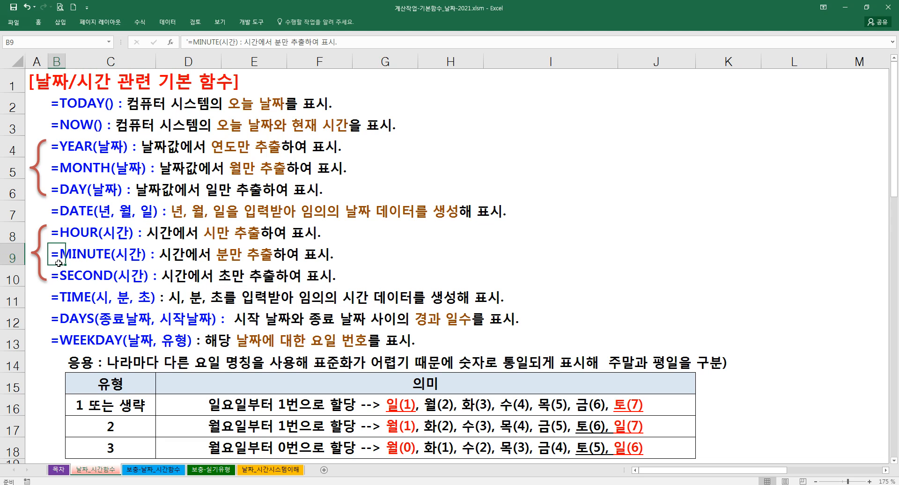
Recolour the words "시, 분, 초를 입력받아 임의의 시간 데이터를 생성" in the TIME description in B11 dark orange-brown
{"action": "left_click", "coordinate": [59, 301]}
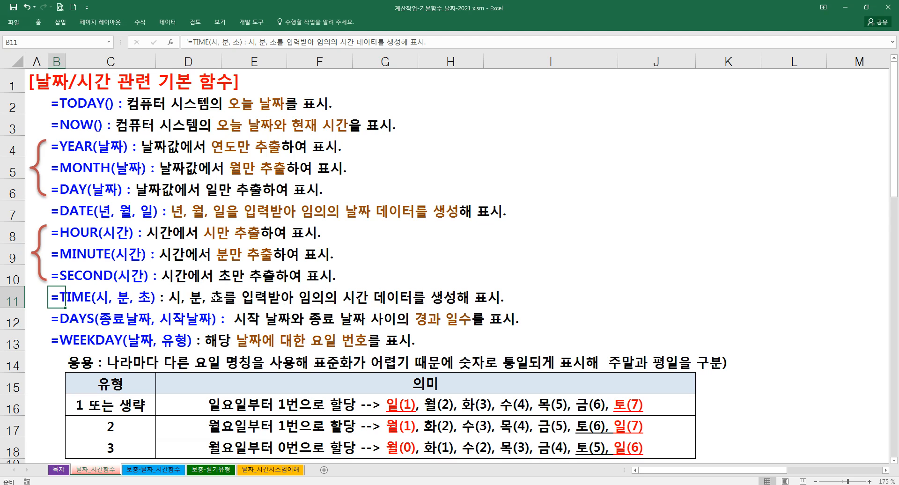
{"action": "left_click", "coordinate": [210, 299]}
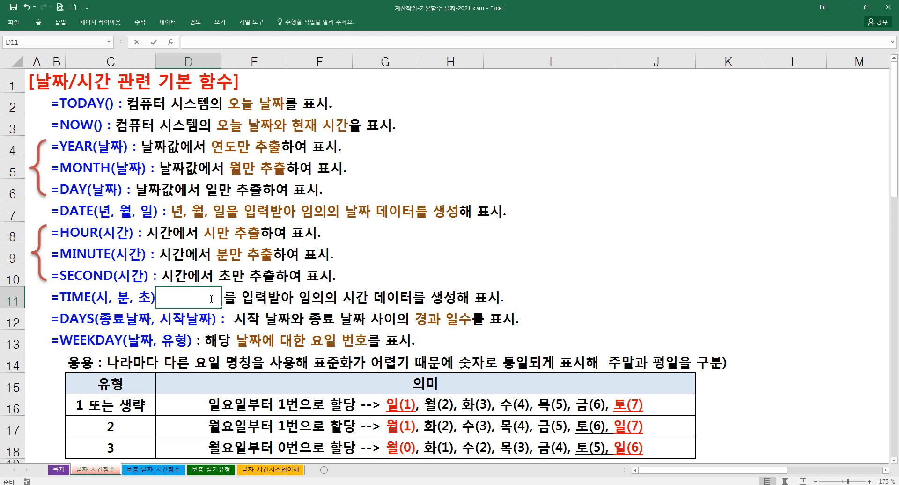
{"action": "double_click", "coordinate": [128, 298]}
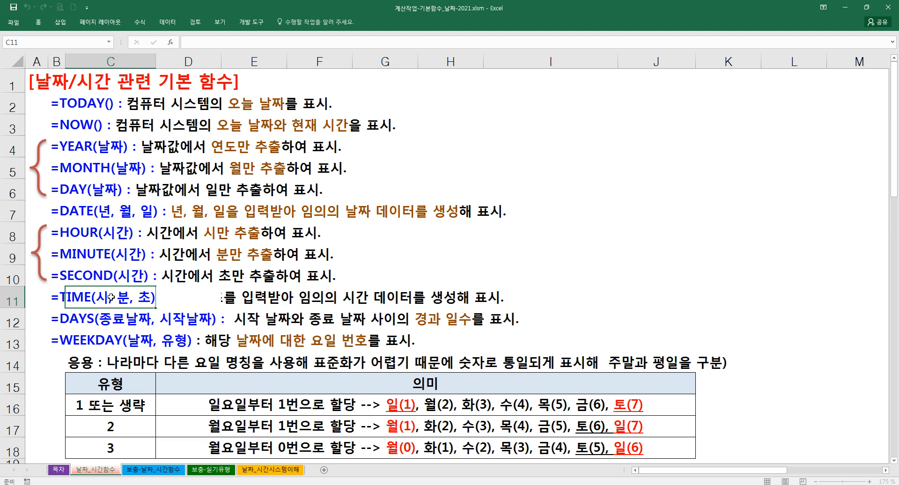
{"action": "double_click", "coordinate": [55, 298]}
{"action": "left_click_drag", "start_coordinate": [174, 301], "coordinate": [461, 300]}
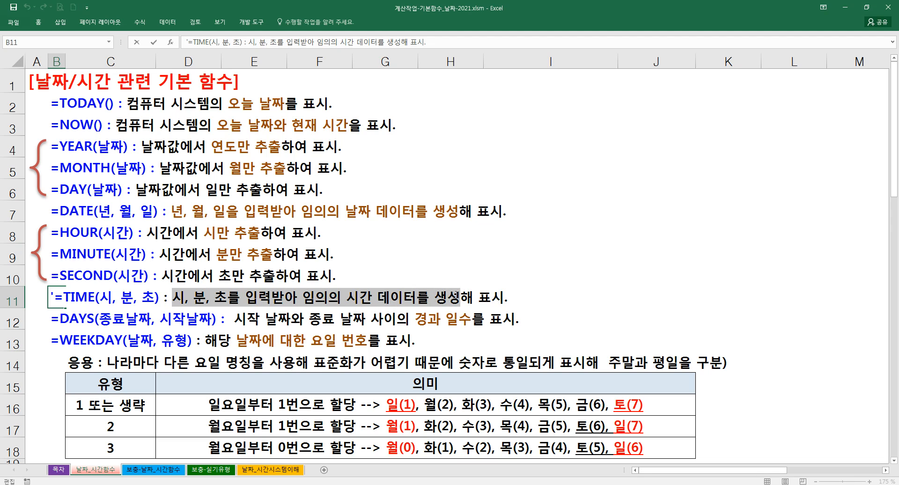
{"action": "right_click", "coordinate": [415, 295]}
{"action": "left_click", "coordinate": [448, 281]}
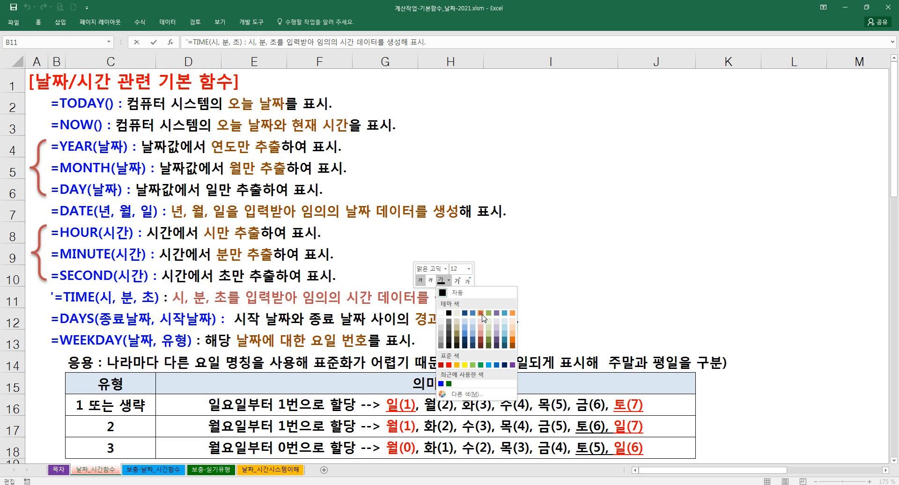
{"action": "left_click", "coordinate": [513, 347]}
{"action": "left_click", "coordinate": [377, 250]}
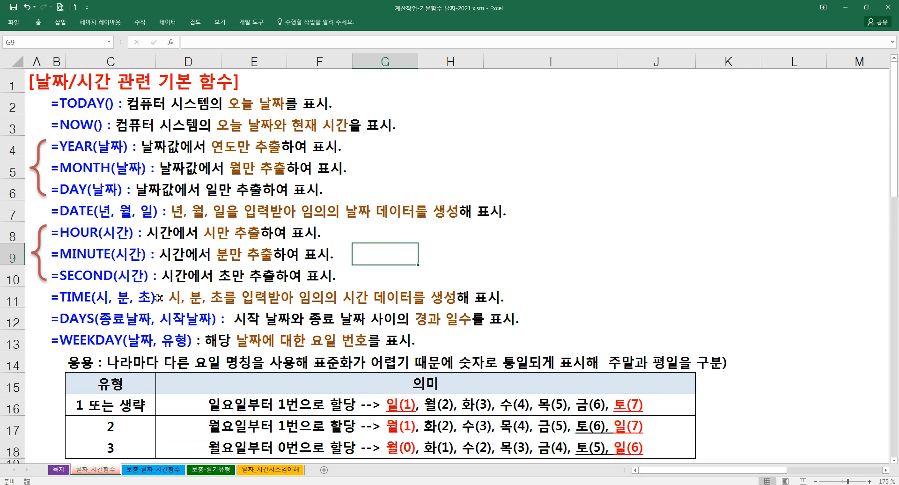
Remove the extra space before "주말과" and the closing parenthesis after "구분" from the WEEKDAY usage note in C14
{"action": "scroll", "coordinate": [117, 288], "scroll_direction": "down", "scroll_amount": 1}
{"action": "left_click", "coordinate": [73, 277]}
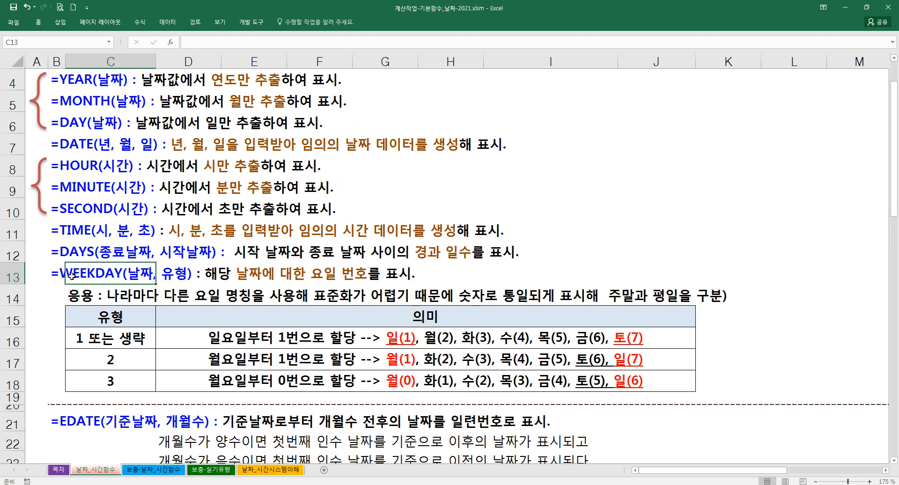
{"action": "left_click", "coordinate": [62, 275]}
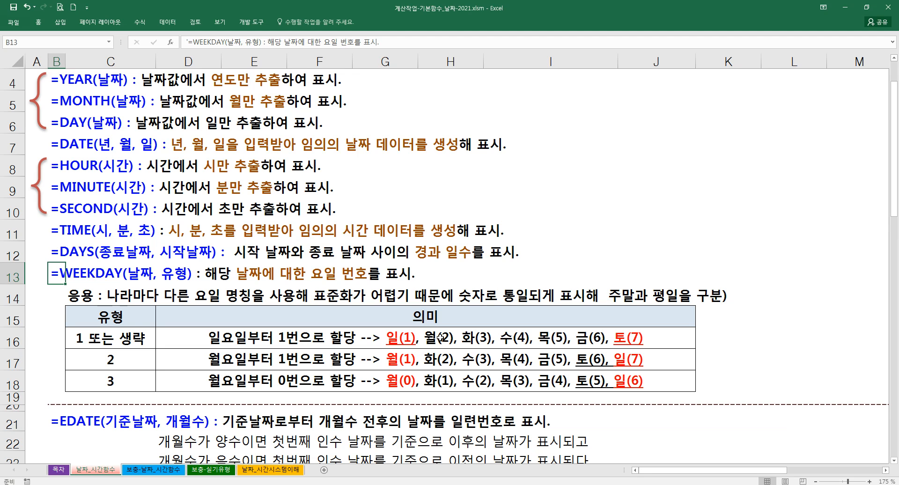
{"action": "double_click", "coordinate": [81, 295]}
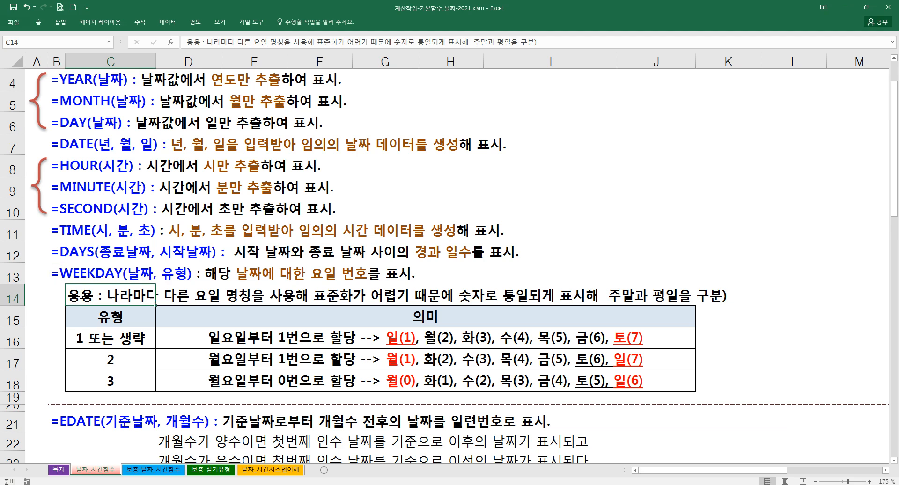
{"action": "left_click", "coordinate": [604, 296]}
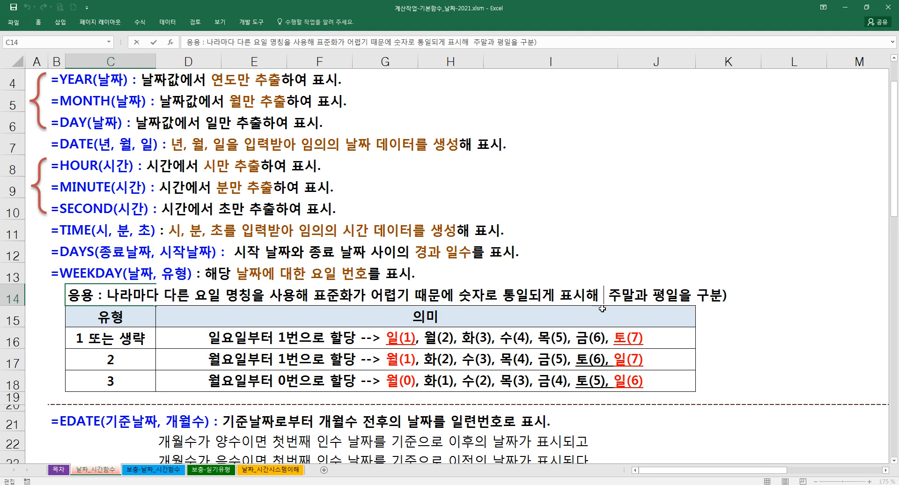
{"action": "key", "text": "BackSpace"}
{"action": "left_click", "coordinate": [724, 296]}
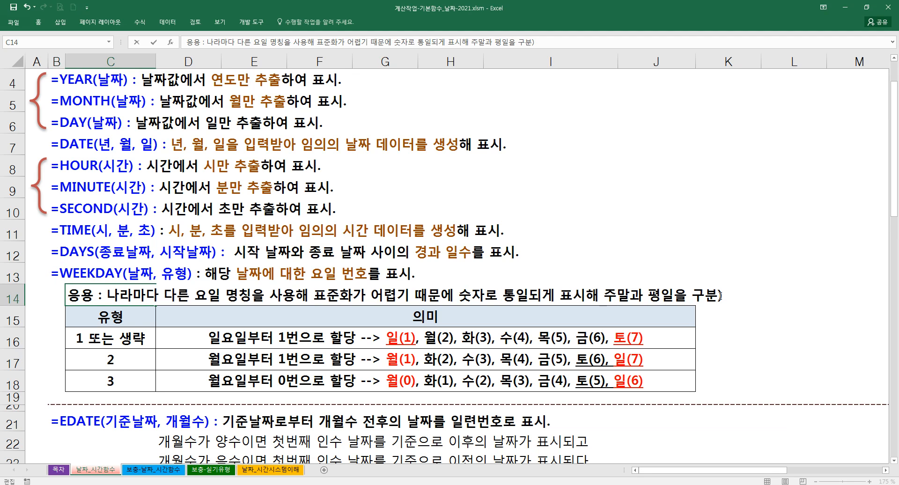
{"action": "key", "text": "BackSpace"}
{"action": "left_click", "coordinate": [508, 280]}
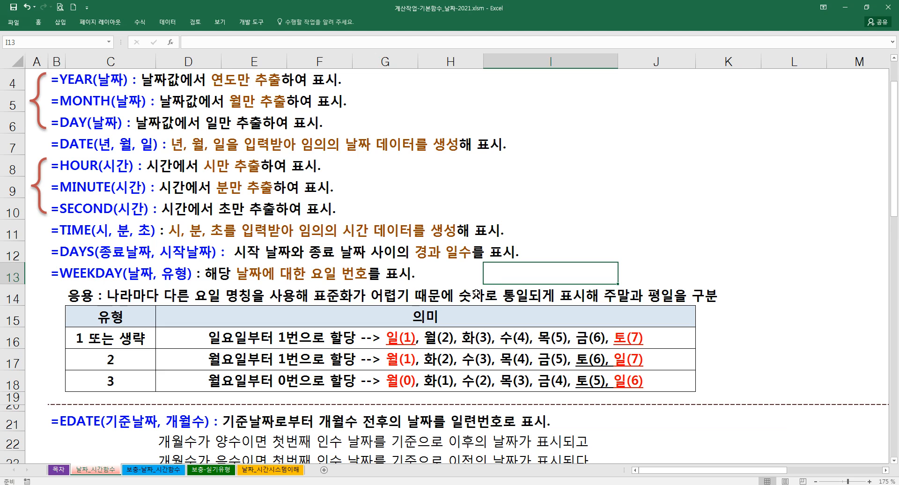
Examine the WEEKDAY usage note in row 14 and how types 2 and 3 number the weekdays in rows 17–18
{"action": "left_click", "coordinate": [464, 301]}
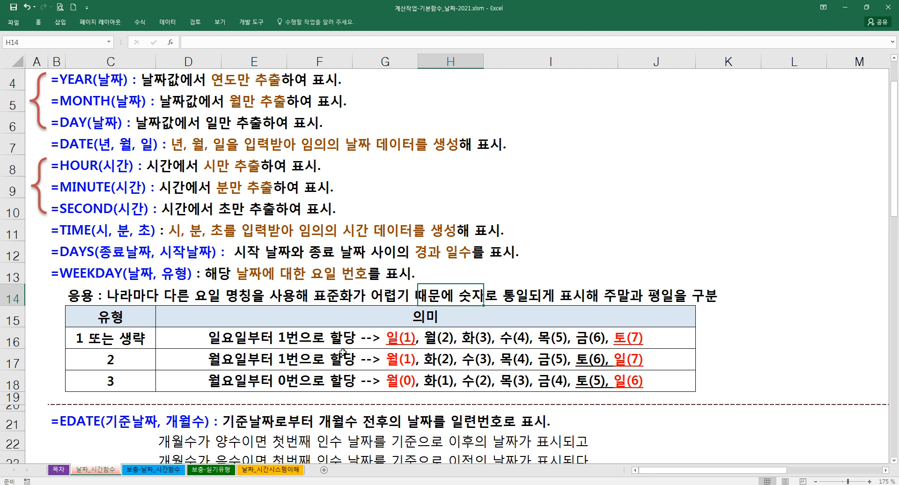
{"action": "left_click", "coordinate": [111, 354]}
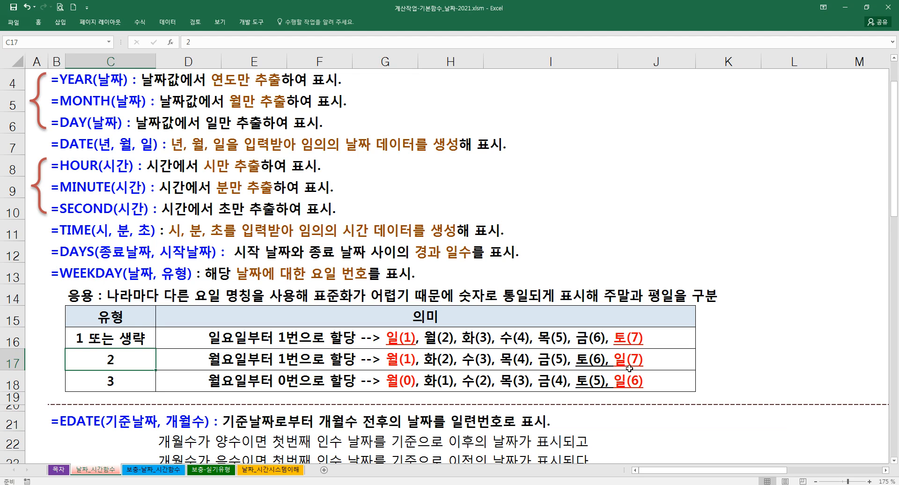
{"action": "left_click", "coordinate": [578, 362]}
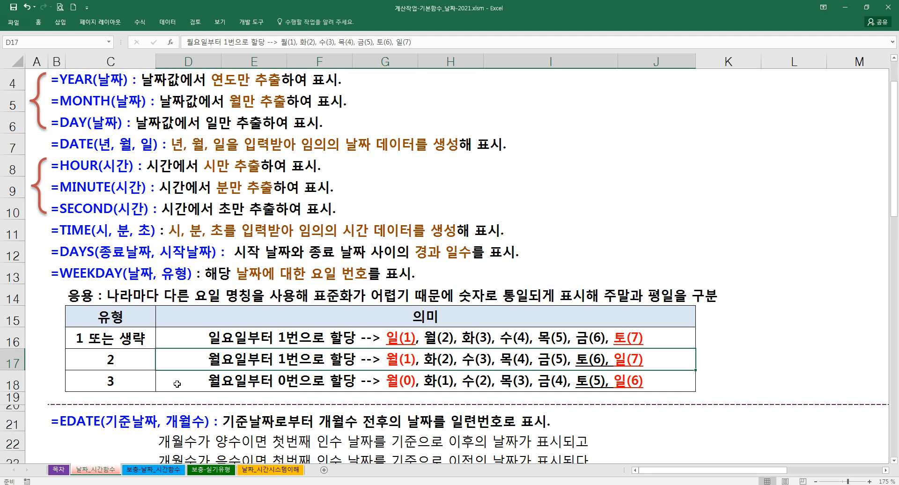
{"action": "left_click", "coordinate": [126, 385]}
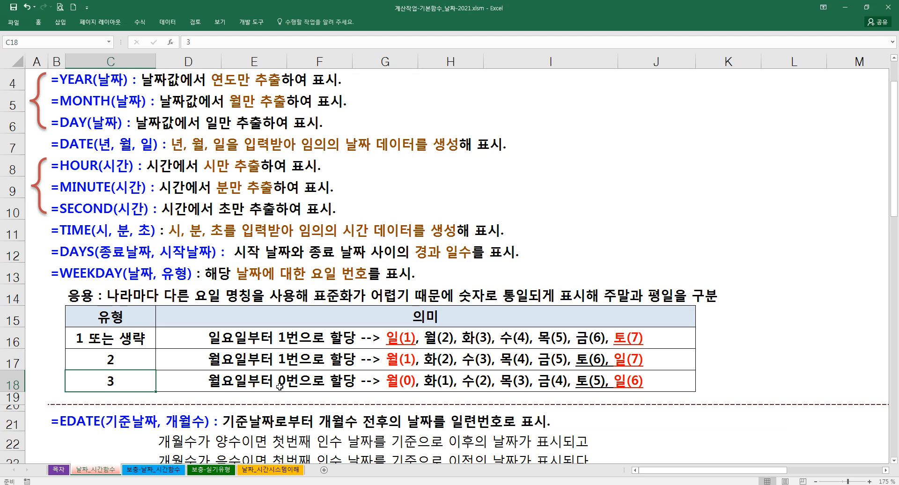
{"action": "left_click", "coordinate": [403, 385]}
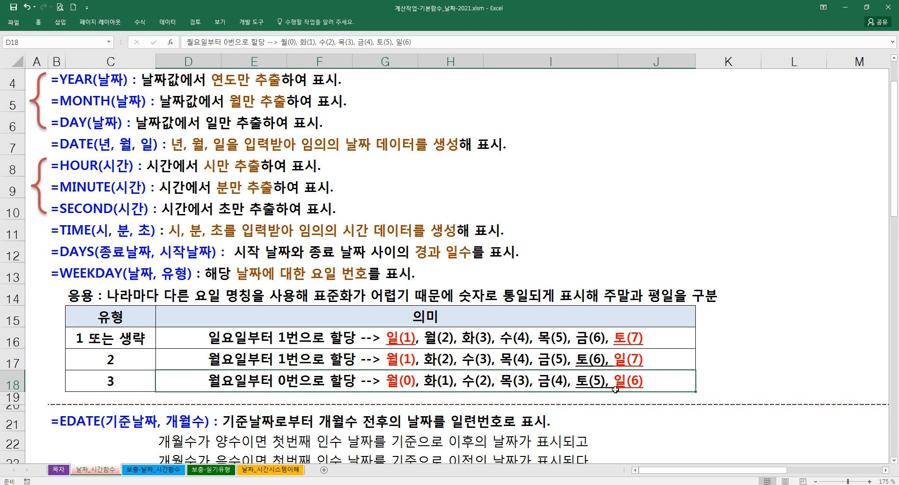
{"action": "left_click", "coordinate": [717, 383]}
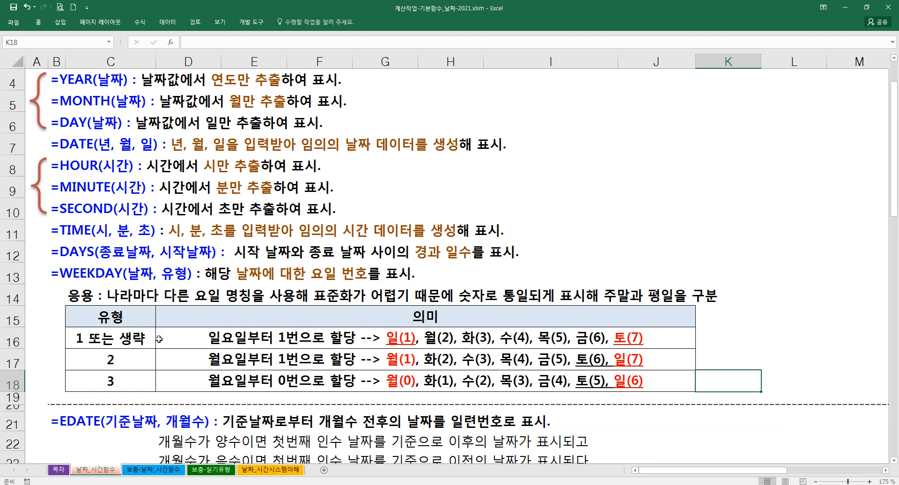
Examine the EDATE description in rows 21–23, covering its arguments, positive and negative month counts, and the serial-number result
{"action": "scroll", "coordinate": [159, 339], "scroll_direction": "down", "scroll_amount": 3}
{"action": "left_click", "coordinate": [61, 232]}
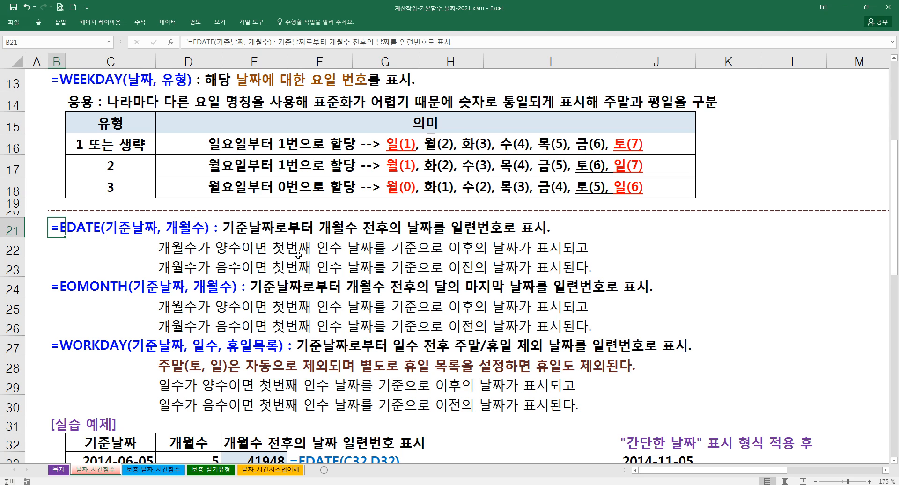
{"action": "left_click_drag", "start_coordinate": [296, 249], "coordinate": [377, 250]}
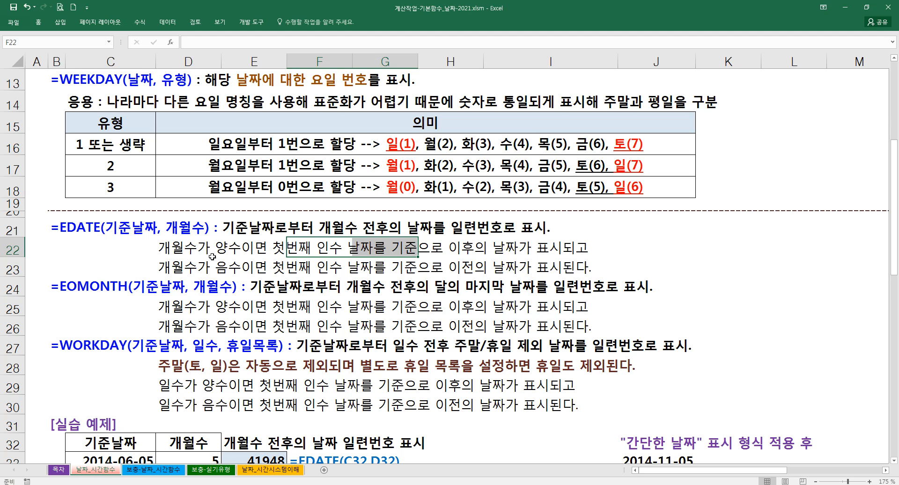
{"action": "left_click", "coordinate": [230, 268]}
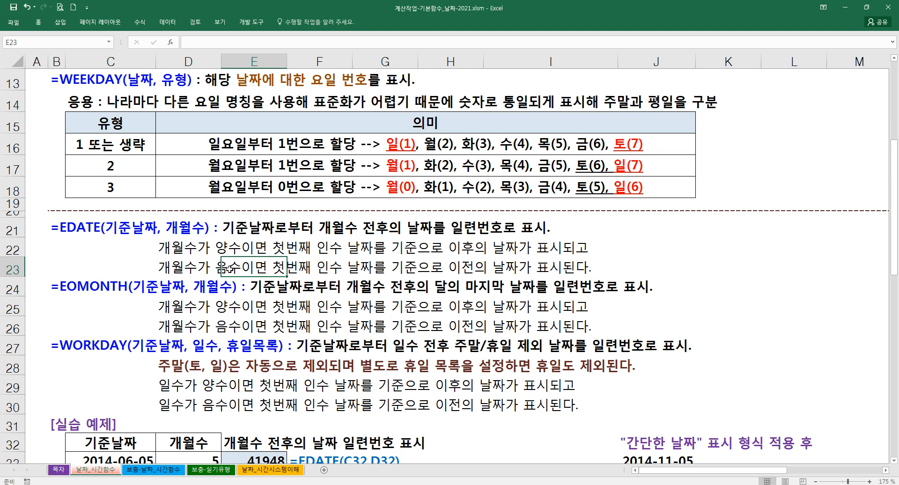
{"action": "left_click_drag", "start_coordinate": [232, 250], "coordinate": [237, 260]}
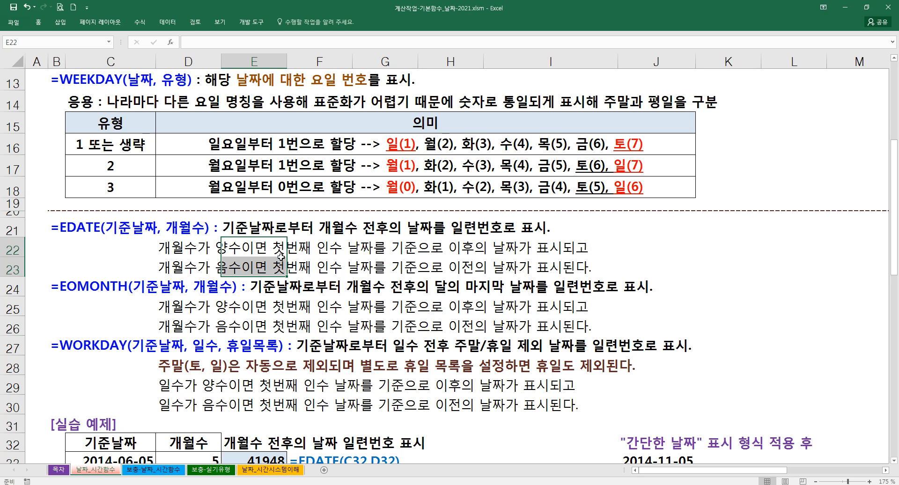
{"action": "left_click_drag", "start_coordinate": [197, 244], "coordinate": [264, 267]}
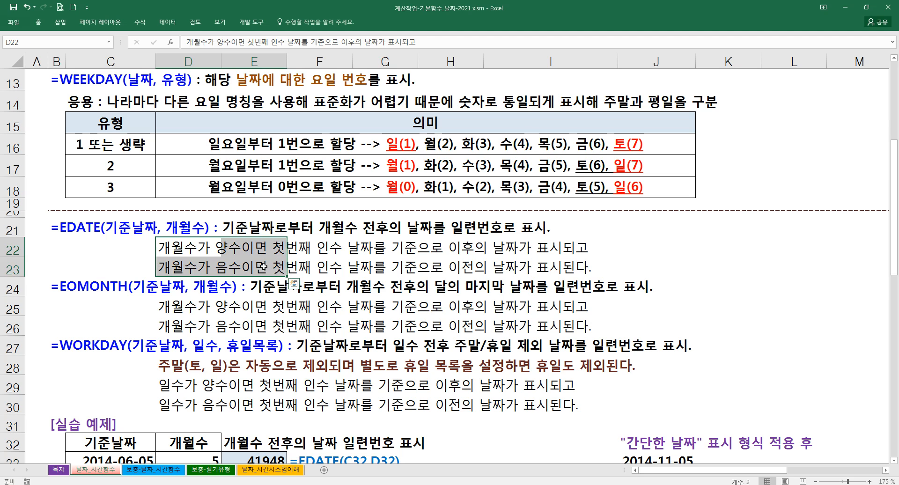
{"action": "left_click", "coordinate": [178, 230]}
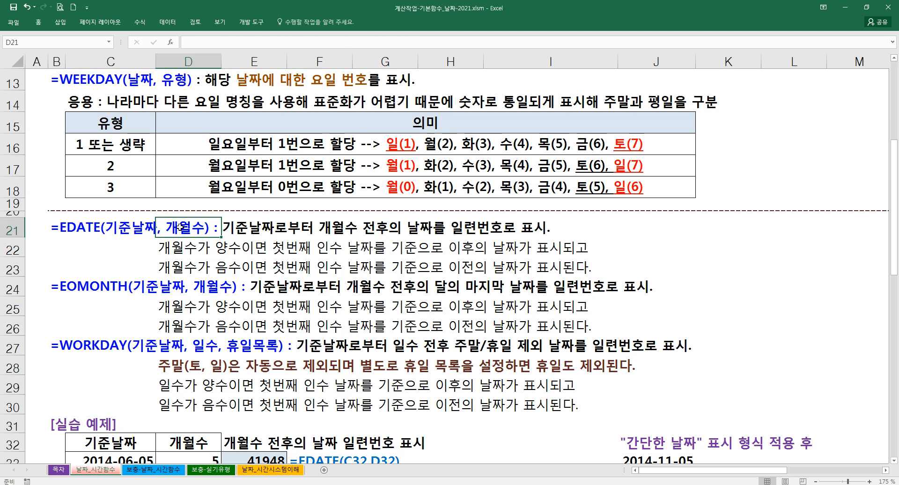
{"action": "left_click", "coordinate": [232, 266]}
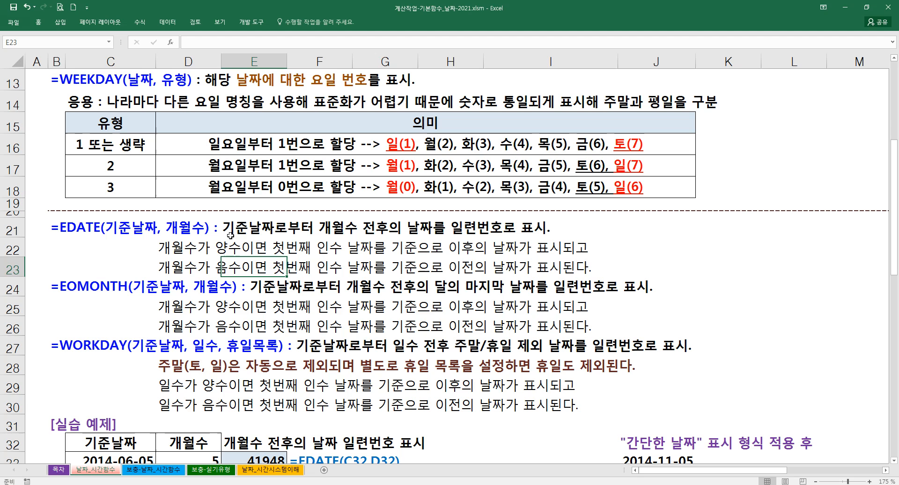
{"action": "left_click", "coordinate": [461, 232]}
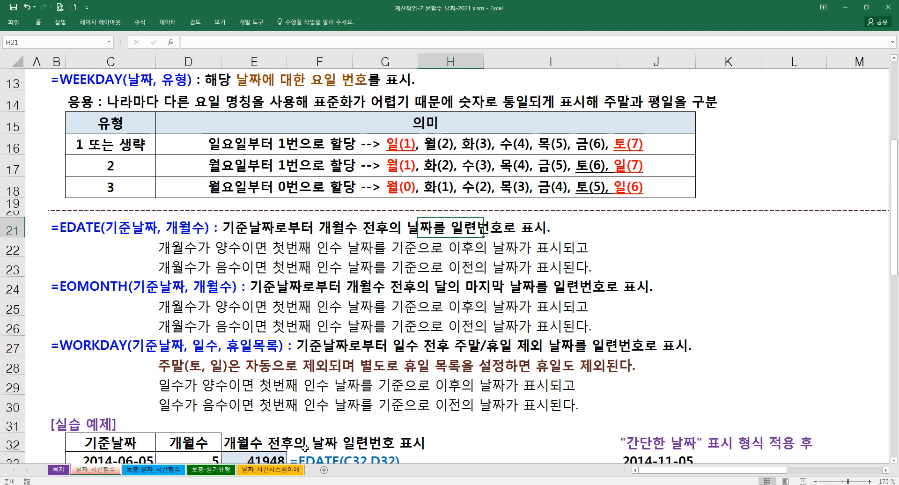
Examine the EOMONTH description in rows 24–26 against EDATE, including how positive and negative month counts work
{"action": "scroll", "coordinate": [437, 247], "scroll_direction": "up", "scroll_amount": 1}
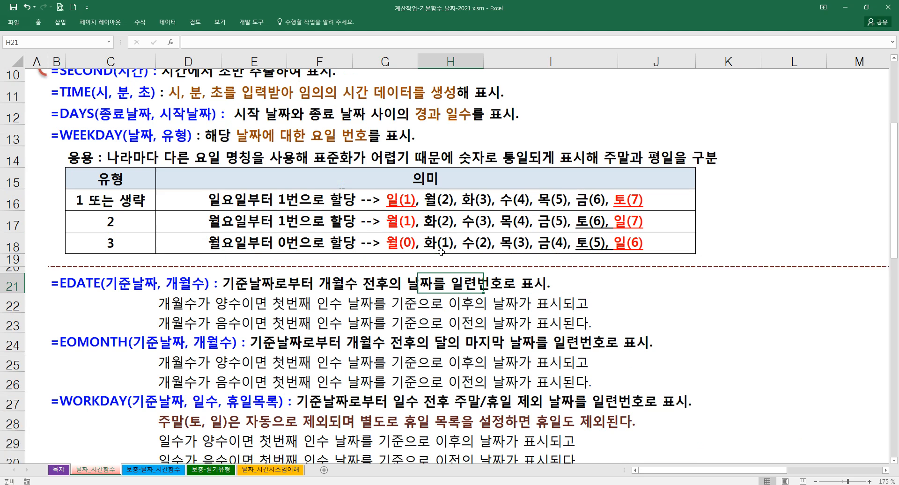
{"action": "scroll", "coordinate": [361, 149], "scroll_direction": "down", "scroll_amount": 2}
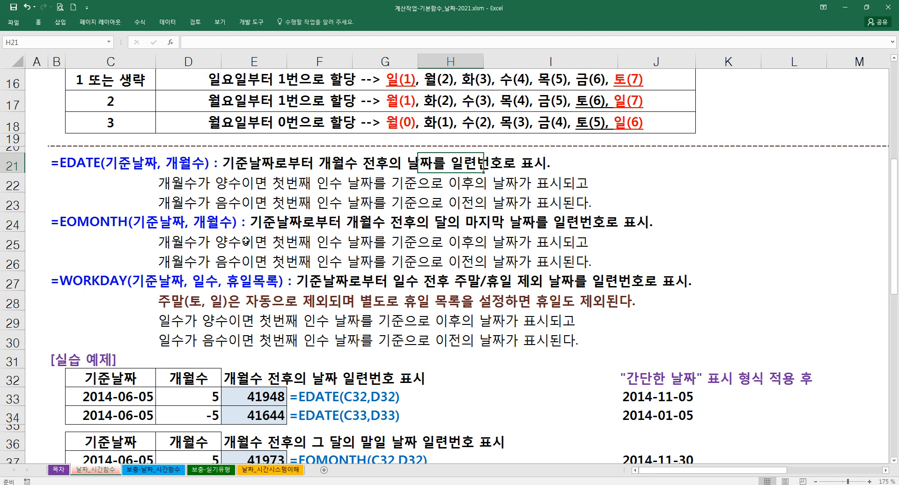
{"action": "left_click", "coordinate": [226, 243]}
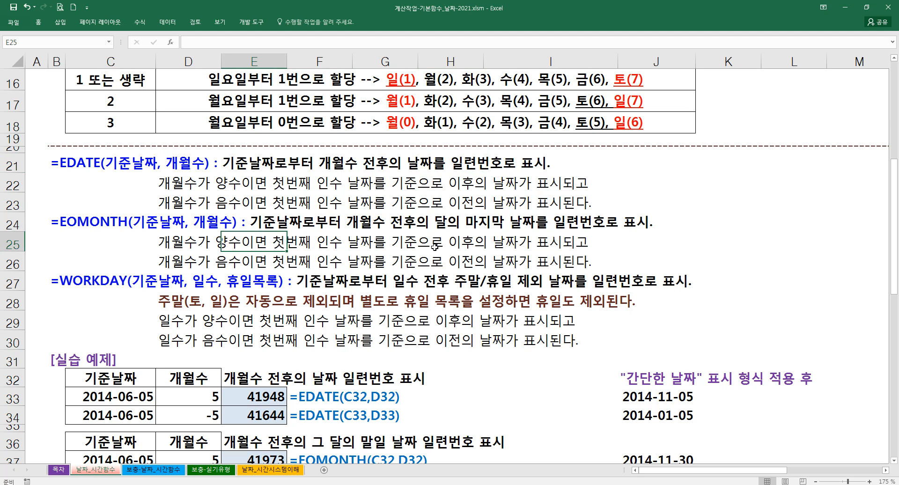
{"action": "left_click", "coordinate": [86, 168]}
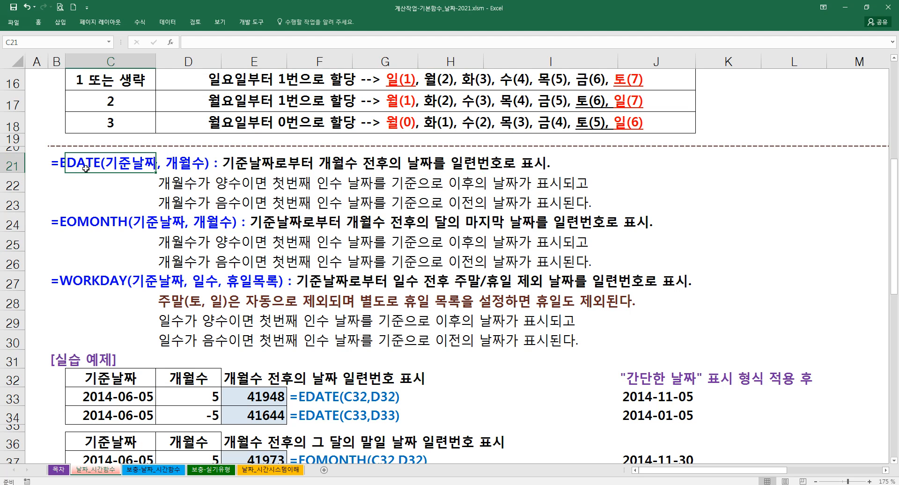
{"action": "left_click", "coordinate": [82, 216]}
{"action": "left_click", "coordinate": [90, 240]}
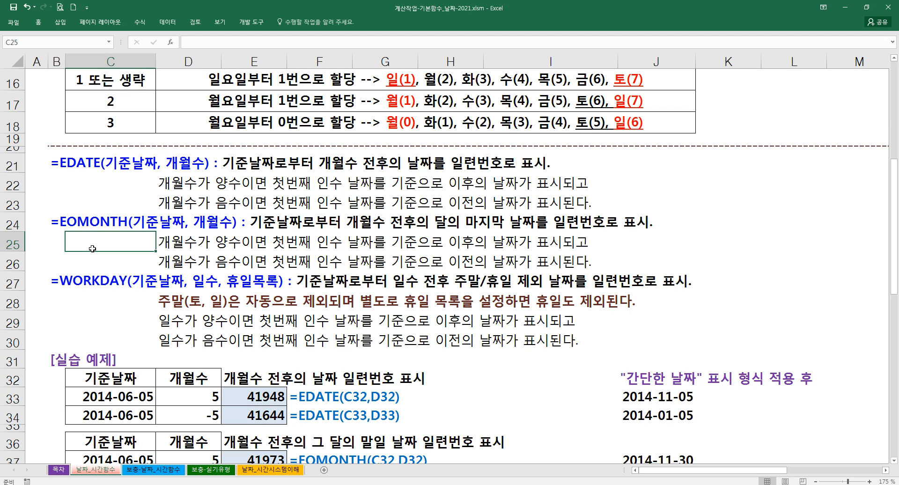
{"action": "left_click", "coordinate": [92, 262]}
{"action": "left_click", "coordinate": [99, 242]}
{"action": "left_click", "coordinate": [125, 261]}
{"action": "left_click", "coordinate": [124, 241]}
{"action": "left_click", "coordinate": [125, 262]}
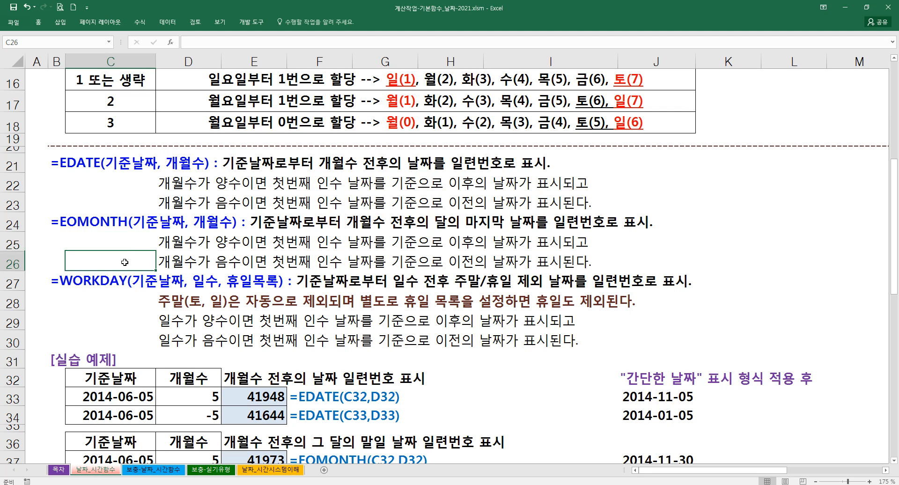
Review the WORKDAY weekend and holiday note in row 28 and the "간단한 날짜" formatted EDATE examples in J32:J34
{"action": "left_click", "coordinate": [131, 295]}
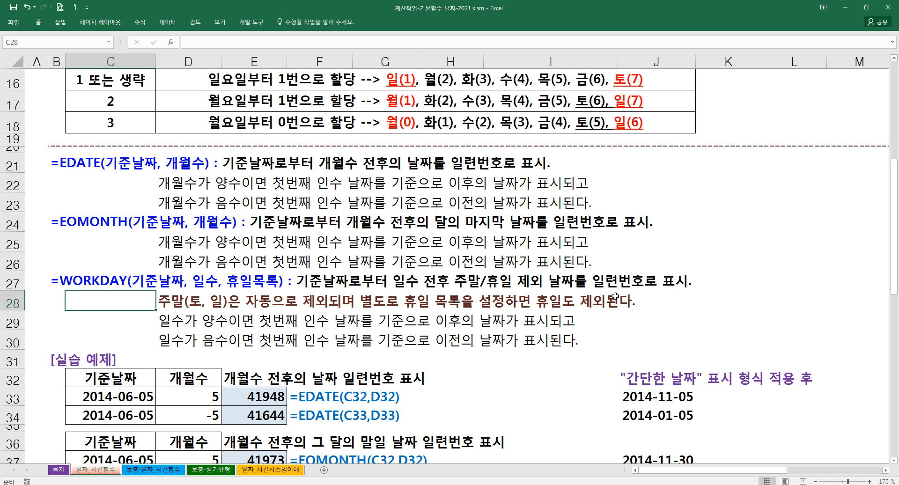
{"action": "left_click", "coordinate": [629, 381]}
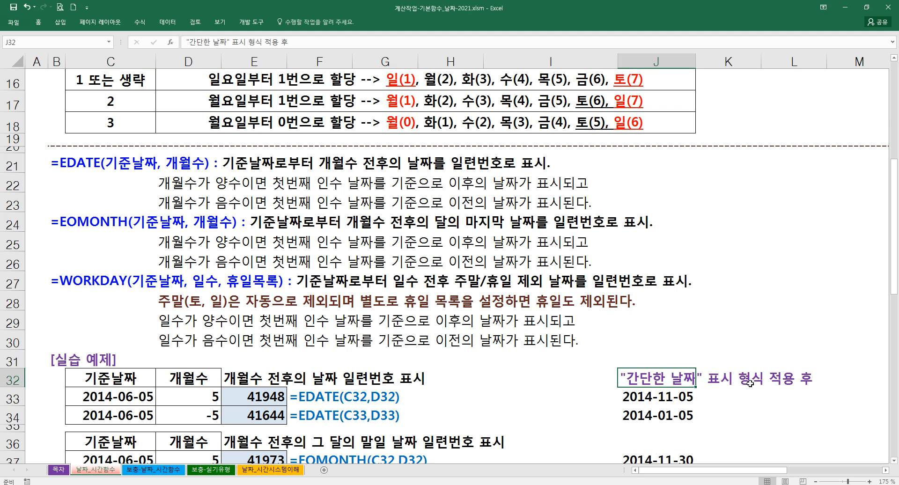
{"action": "left_click", "coordinate": [623, 399]}
{"action": "left_click", "coordinate": [635, 417]}
{"action": "left_click", "coordinate": [638, 398]}
{"action": "left_click", "coordinate": [640, 374]}
Look back over the WEEKDAY type table in C15:J18 and the basic function list, then down to the practice examples
{"action": "scroll", "coordinate": [262, 331], "scroll_direction": "up", "scroll_amount": 4}
{"action": "left_click_drag", "start_coordinate": [131, 318], "coordinate": [411, 379]}
{"action": "scroll", "coordinate": [347, 367], "scroll_direction": "down", "scroll_amount": 3}
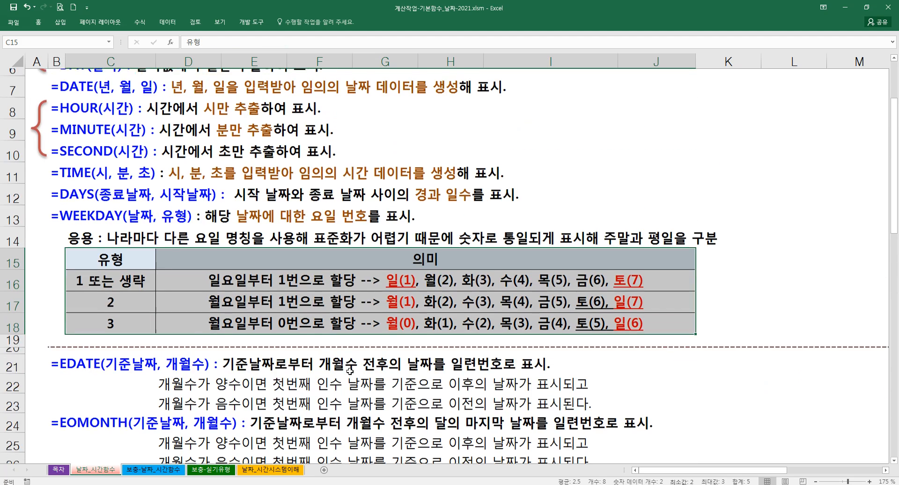
{"action": "scroll", "coordinate": [208, 342], "scroll_direction": "up", "scroll_amount": 4}
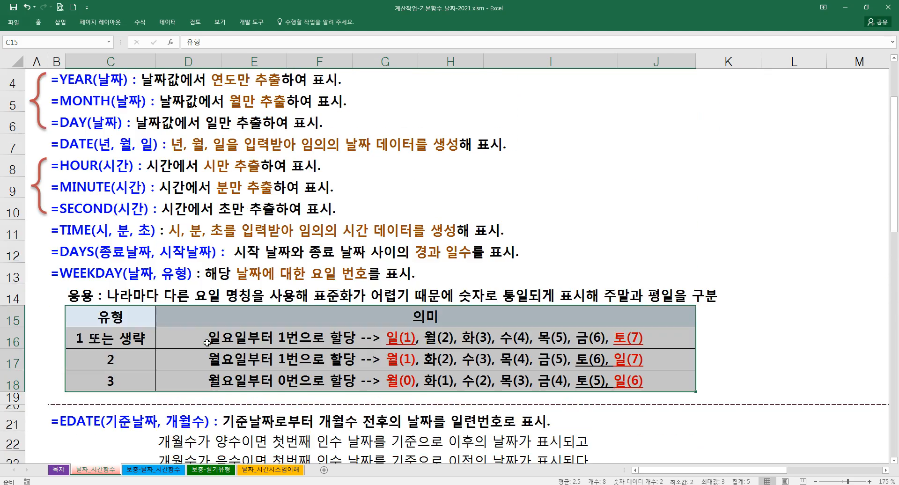
{"action": "left_click", "coordinate": [186, 301]}
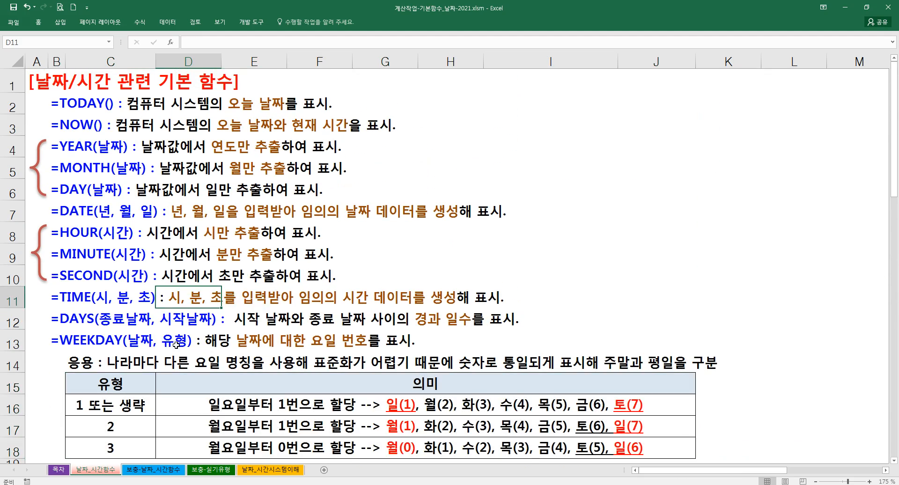
{"action": "scroll", "coordinate": [181, 328], "scroll_direction": "down", "scroll_amount": 6}
{"action": "scroll", "coordinate": [178, 346], "scroll_direction": "down", "scroll_amount": 2}
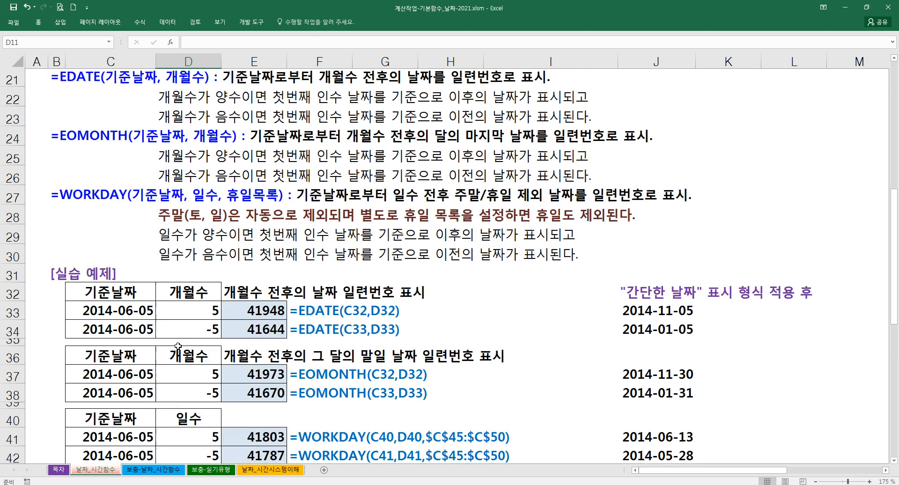
{"action": "scroll", "coordinate": [180, 341], "scroll_direction": "up", "scroll_amount": 3}
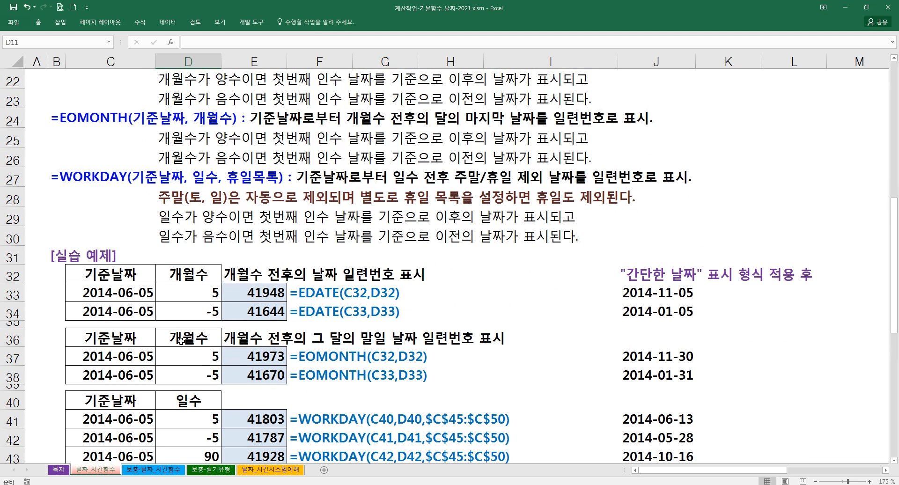
Compare the EDATE, EOMONTH and WORKDAY descriptions in rows 21–30 with the WEEKDAY section and the practice examples below
{"action": "left_click_drag", "start_coordinate": [64, 161], "coordinate": [323, 343]}
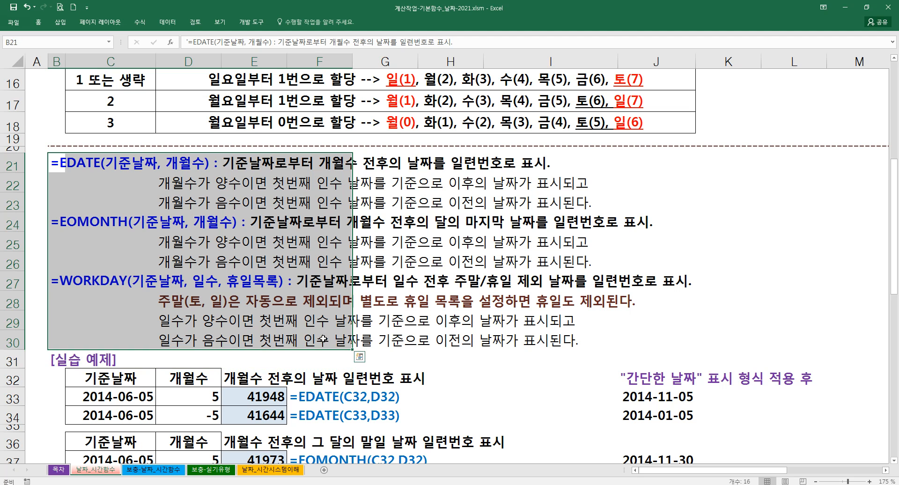
{"action": "left_click", "coordinate": [257, 280]}
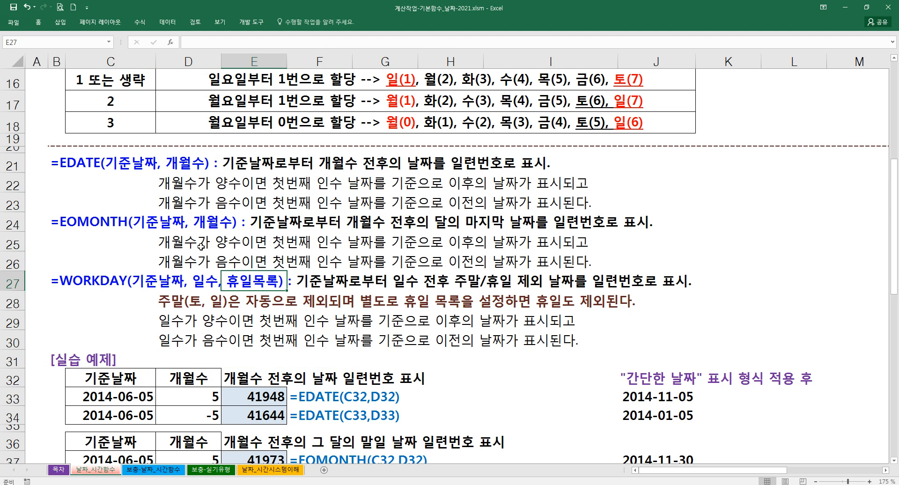
{"action": "scroll", "coordinate": [200, 247], "scroll_direction": "up", "scroll_amount": 1}
{"action": "left_click_drag", "start_coordinate": [69, 82], "coordinate": [287, 199]}
{"action": "scroll", "coordinate": [275, 236], "scroll_direction": "up", "scroll_amount": 1}
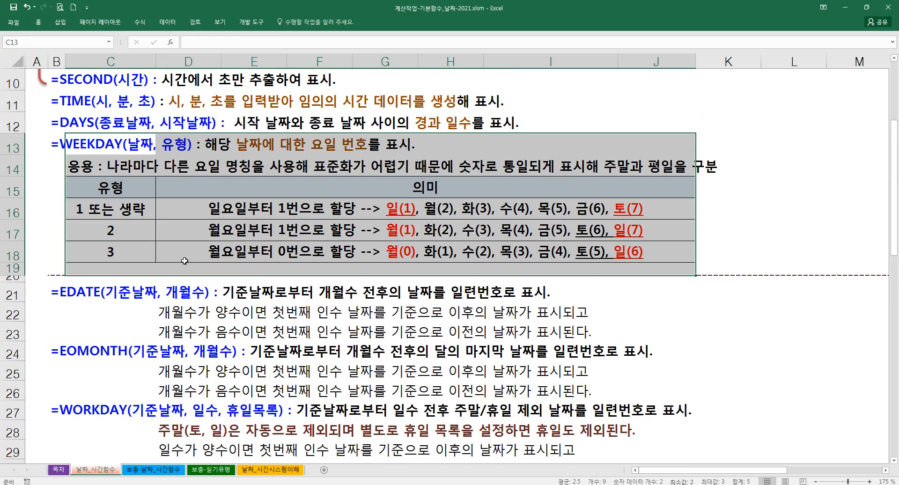
{"action": "scroll", "coordinate": [134, 364], "scroll_direction": "down", "scroll_amount": 6}
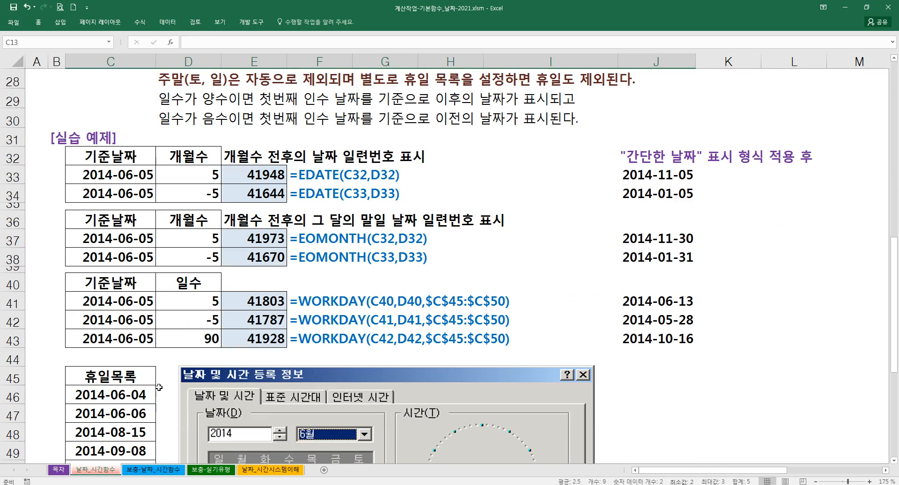
{"action": "left_click", "coordinate": [197, 264]}
Return to the top of the basic function list and open the 보충-날짜_시간함수 sheet
{"action": "scroll", "coordinate": [197, 263], "scroll_direction": "up", "scroll_amount": 6}
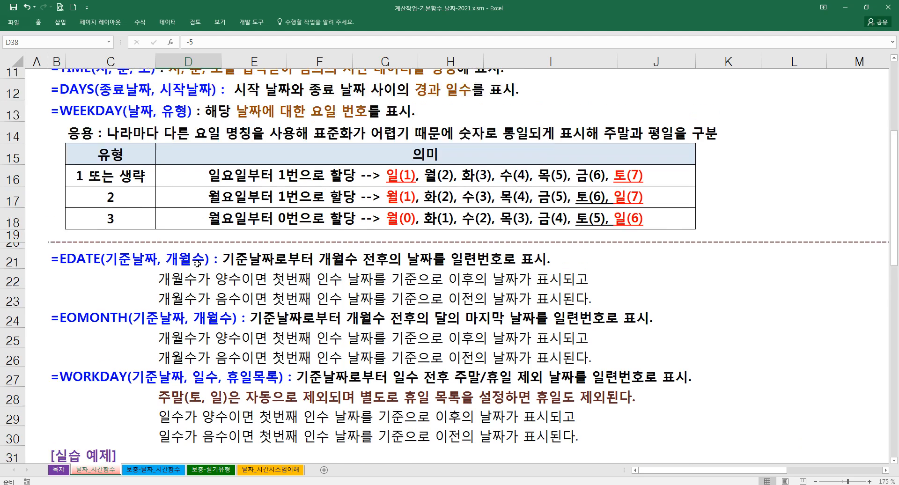
{"action": "scroll", "coordinate": [196, 262], "scroll_direction": "up", "scroll_amount": 1}
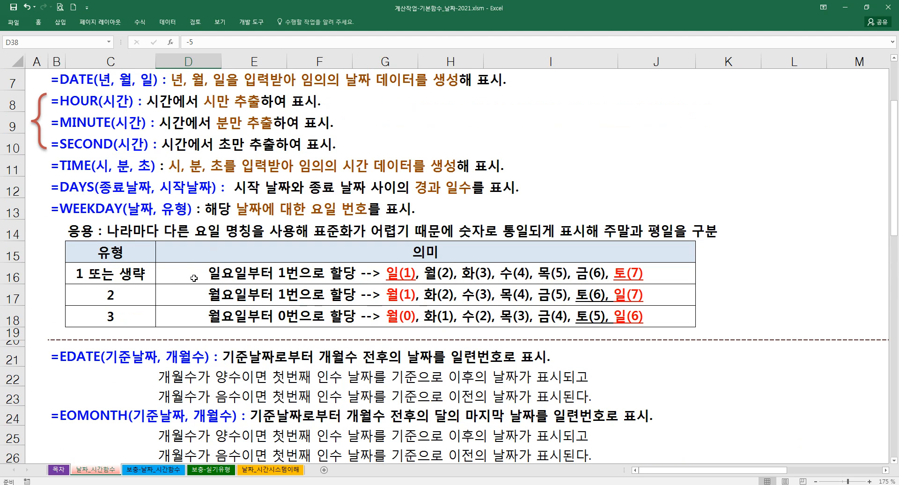
{"action": "scroll", "coordinate": [149, 253], "scroll_direction": "up", "scroll_amount": 2}
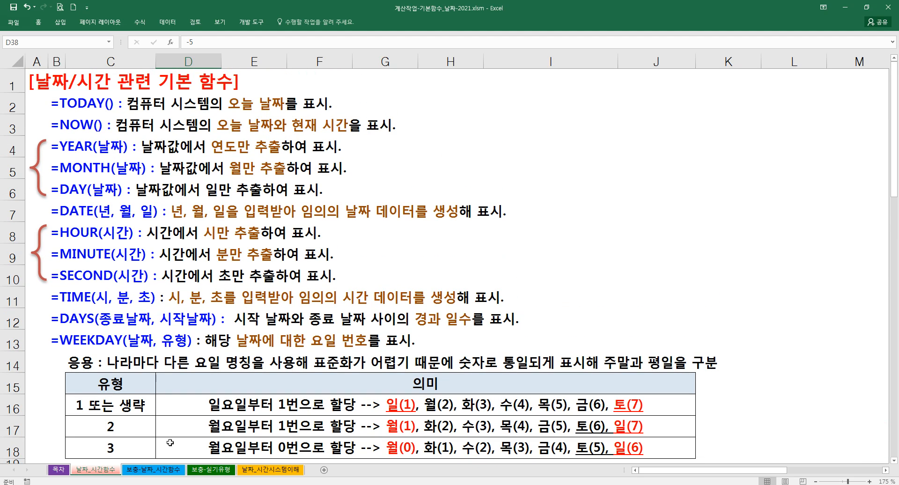
{"action": "left_click", "coordinate": [151, 472]}
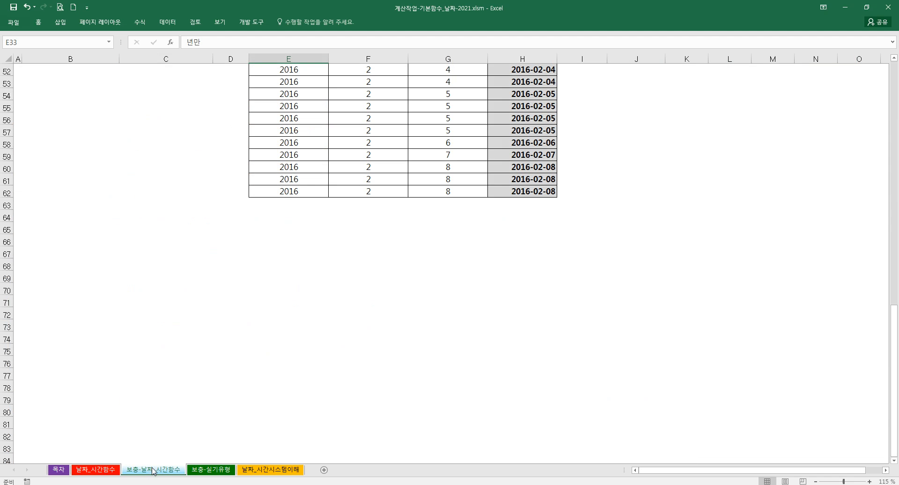
Narrow columns E through H equally on the 보충-날짜_시간함수 sheet to bring the formula notes closer to the practice table
{"action": "scroll", "coordinate": [236, 350], "scroll_direction": "up", "scroll_amount": 17}
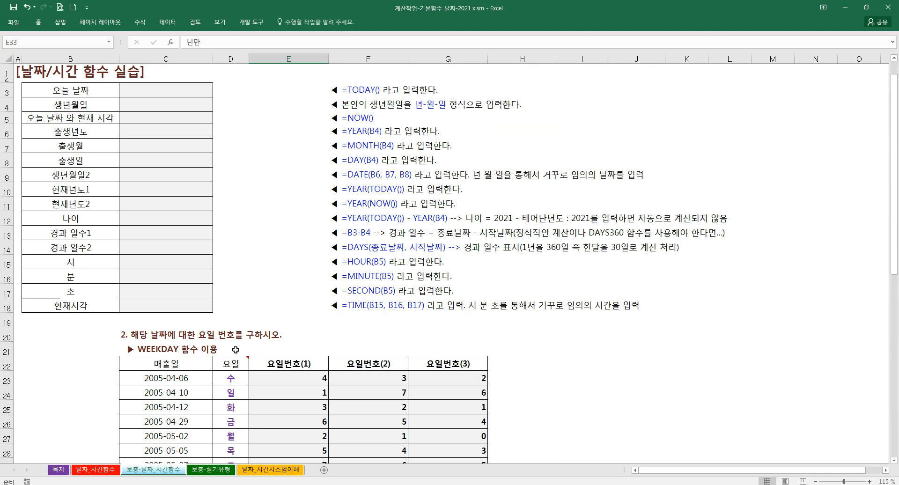
{"action": "scroll", "coordinate": [233, 326], "scroll_direction": "up", "scroll_amount": 1, "text": "ctrl"}
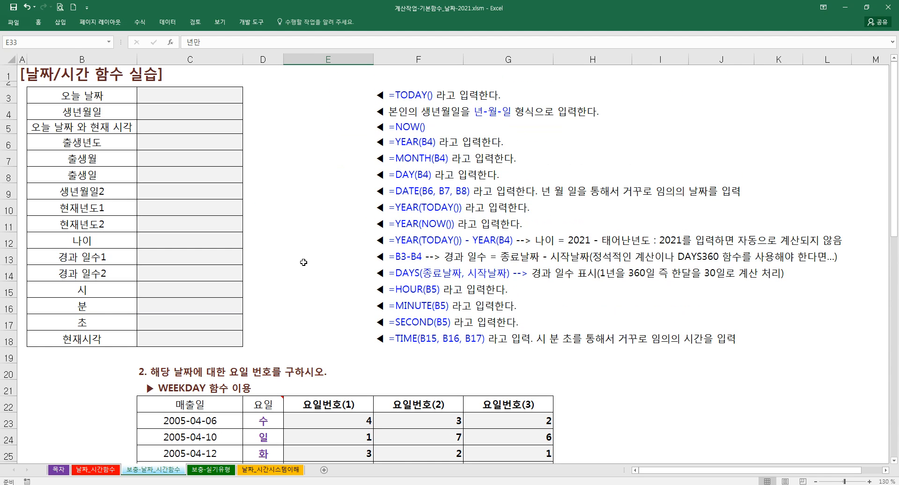
{"action": "scroll", "coordinate": [343, 278], "scroll_direction": "down", "scroll_amount": 5}
{"action": "scroll", "coordinate": [340, 328], "scroll_direction": "up", "scroll_amount": 5}
{"action": "left_click_drag", "start_coordinate": [333, 62], "coordinate": [504, 64]}
{"action": "left_click_drag", "start_coordinate": [515, 64], "coordinate": [615, 63]}
{"action": "left_click", "coordinate": [325, 267]}
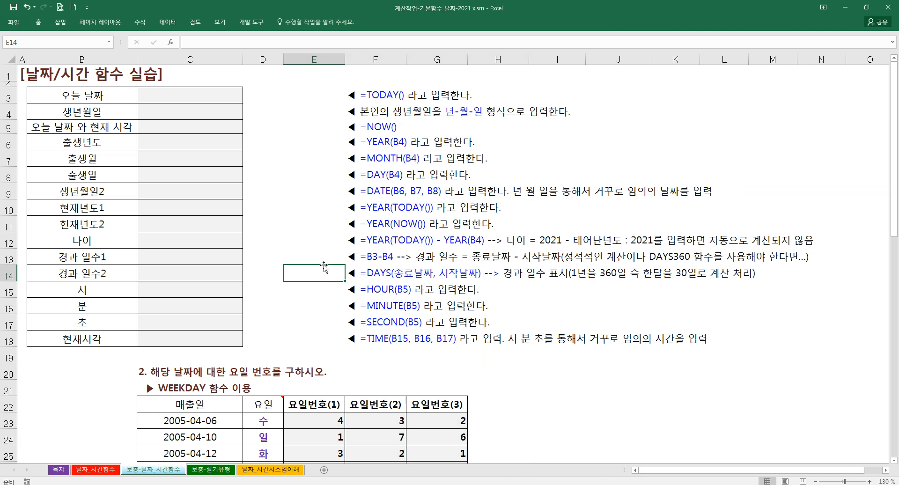
Set the sheet zoom to 140% and narrow column D slightly beside the practice table
{"action": "scroll", "coordinate": [325, 267], "scroll_direction": "down", "scroll_amount": 5}
{"action": "scroll", "coordinate": [324, 296], "scroll_direction": "up", "scroll_amount": 3}
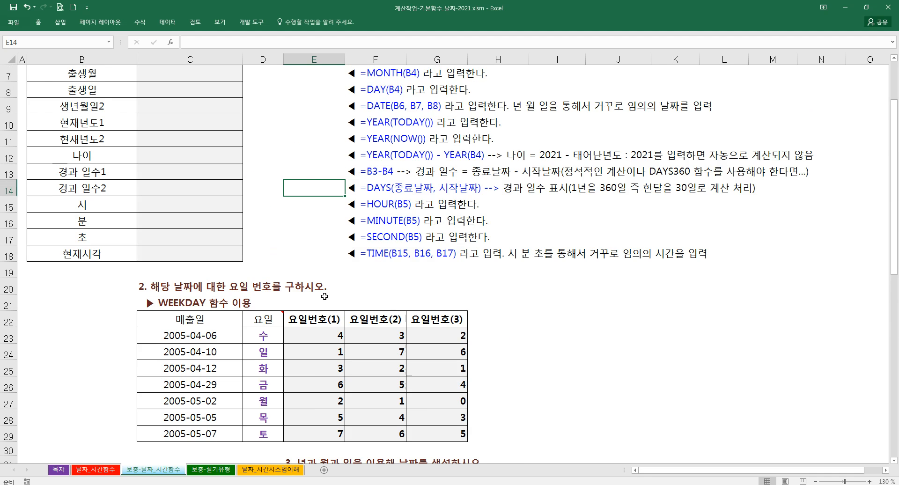
{"action": "scroll", "coordinate": [324, 297], "scroll_direction": "up", "scroll_amount": 2}
{"action": "scroll", "coordinate": [320, 209], "scroll_direction": "up", "scroll_amount": 1}
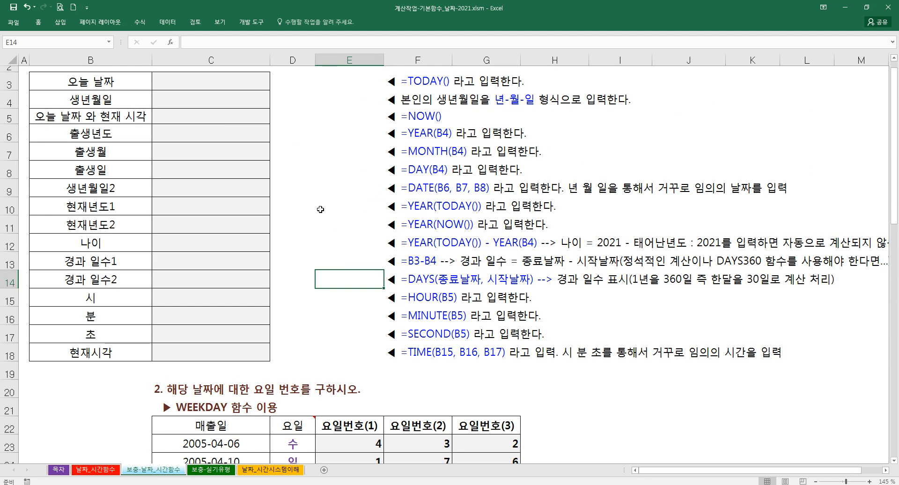
{"action": "scroll", "coordinate": [320, 210], "scroll_direction": "up", "scroll_amount": 1}
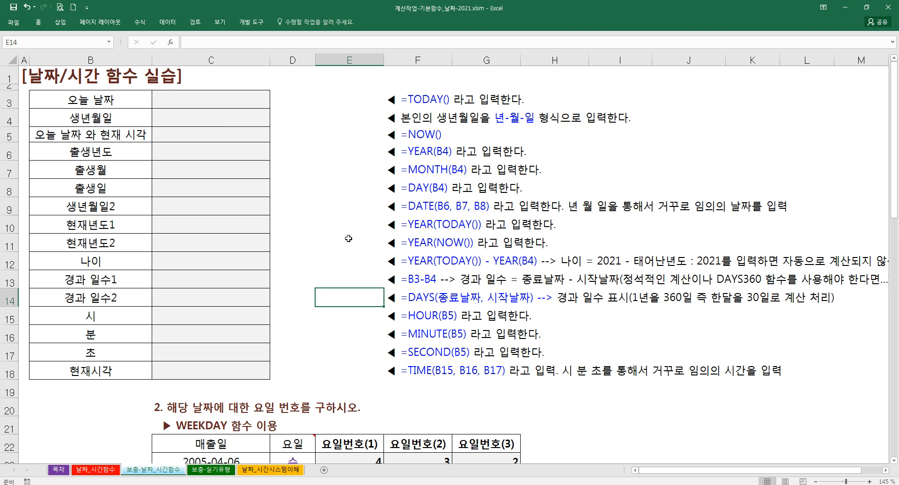
{"action": "scroll", "coordinate": [350, 238], "scroll_direction": "down", "scroll_amount": 1}
{"action": "scroll", "coordinate": [323, 253], "scroll_direction": "up", "scroll_amount": 1}
{"action": "scroll", "coordinate": [532, 375], "scroll_direction": "down", "scroll_amount": 1, "text": "ctrl"}
{"action": "left_click", "coordinate": [356, 309]}
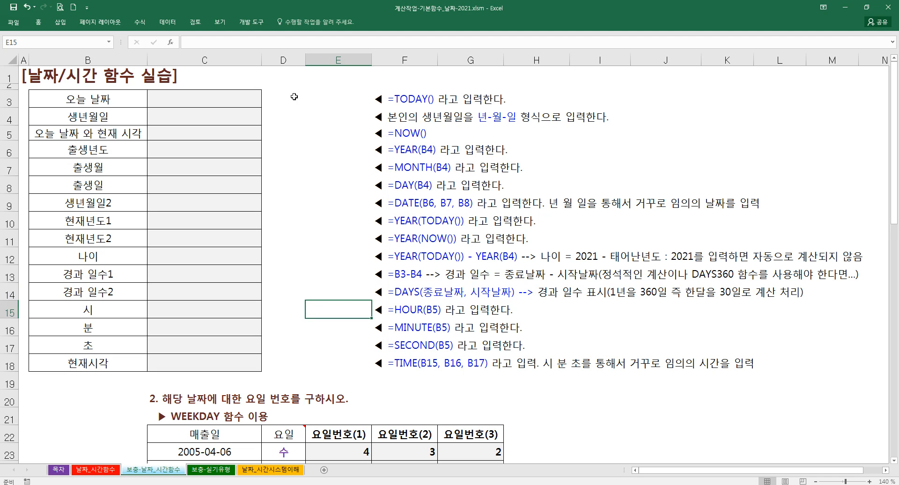
{"action": "left_click_drag", "start_coordinate": [305, 60], "coordinate": [299, 60]}
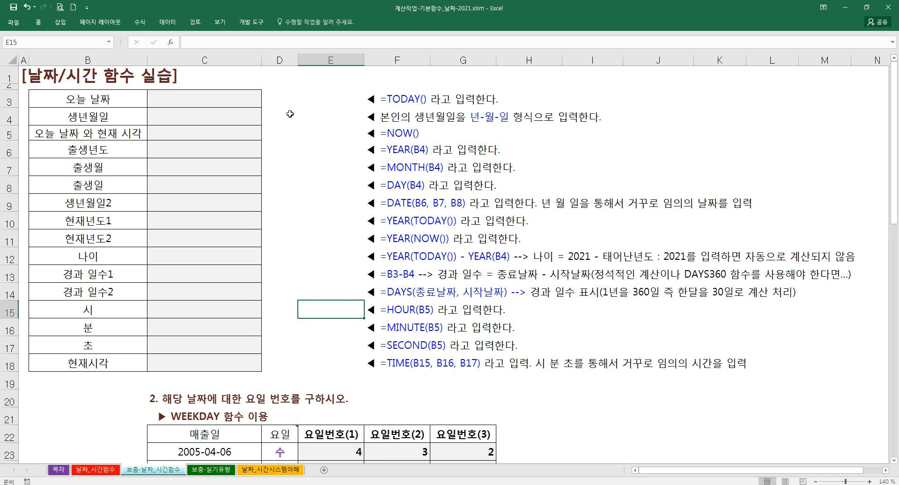
{"action": "left_click", "coordinate": [283, 155]}
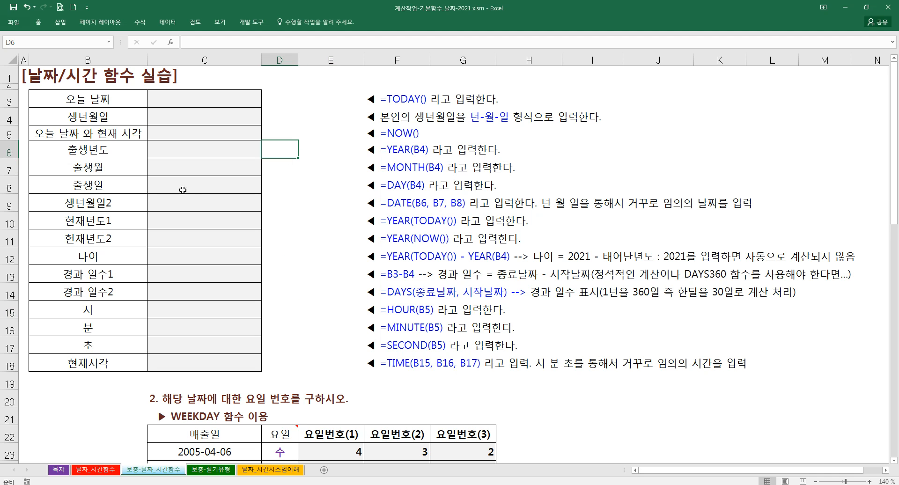
Make the practice table's labels in B3:B18 bold
{"action": "left_click", "coordinate": [121, 105]}
{"action": "left_click_drag", "start_coordinate": [115, 103], "coordinate": [99, 358]}
{"action": "key", "text": "ctrl+b"}
{"action": "left_click", "coordinate": [194, 186]}
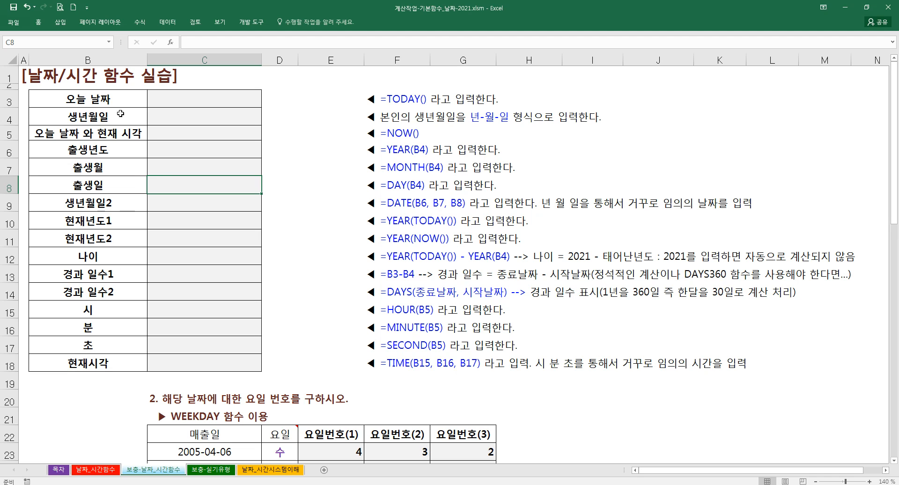
Try the formula =TODAY() in the 오늘 날짜 cell C3, and clear the cell again
{"action": "left_click", "coordinate": [173, 98]}
{"action": "type", "text": "="}
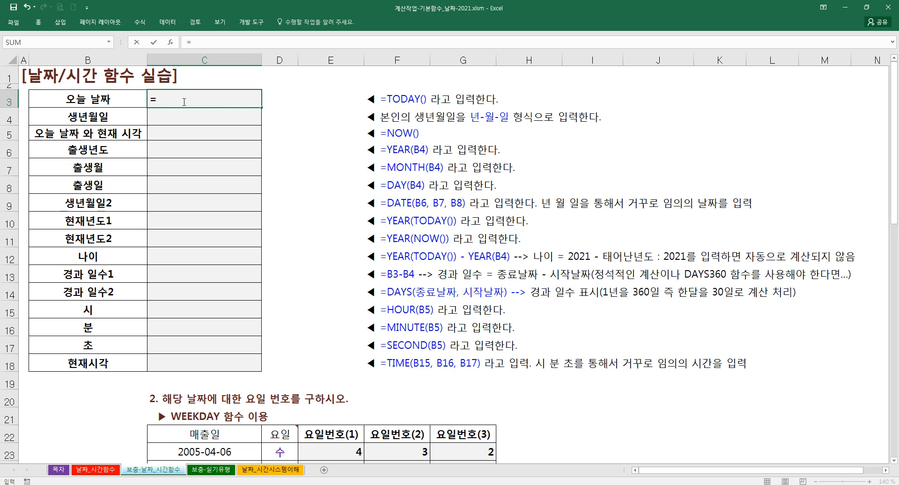
{"action": "type", "text": "today"}
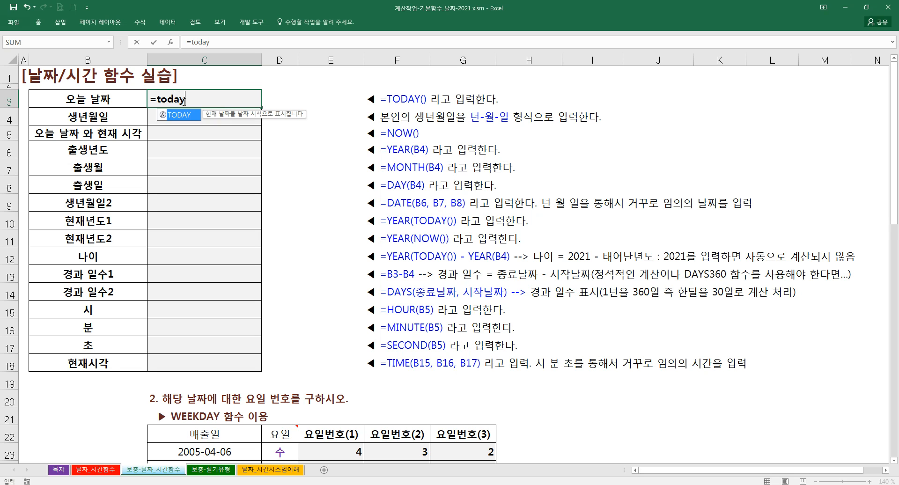
{"action": "type", "text": "*("}
{"action": "key", "text": "BackSpace"}
{"action": "key", "text": "BackSpace"}
{"action": "type", "text": "()"}
{"action": "key", "text": "Return"}
{"action": "left_click", "coordinate": [183, 102]}
{"action": "key", "text": "Delete"}
Fill the 오늘 날짜 cell C3 with =TODAY(), confirming it through the function arguments dialog
{"action": "type", "text": "=to"}
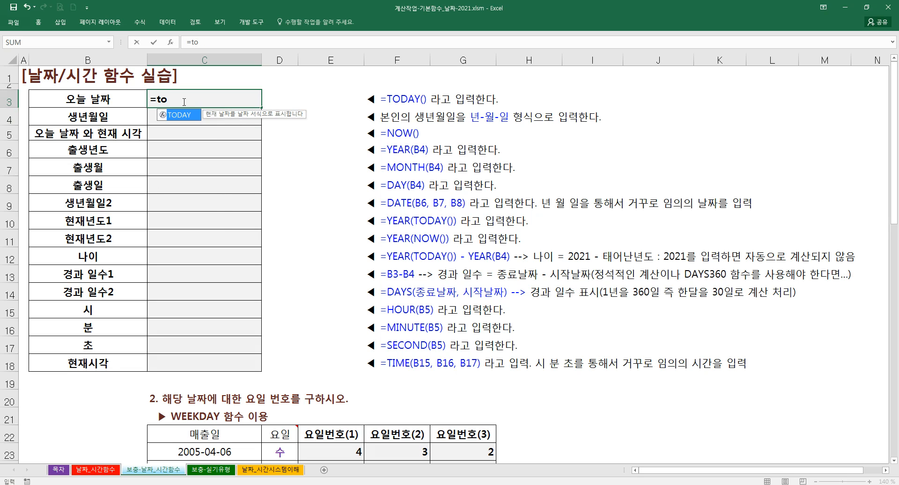
{"action": "key", "text": "BackSpace"}
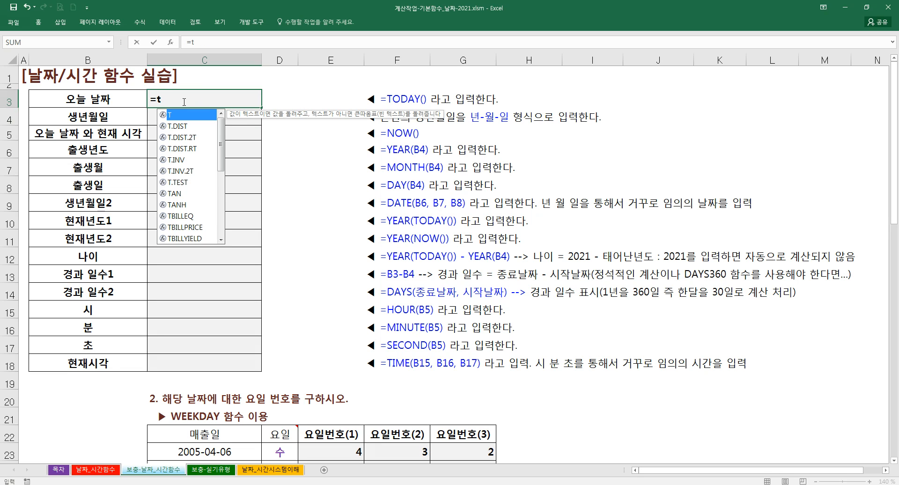
{"action": "type", "text": "o"}
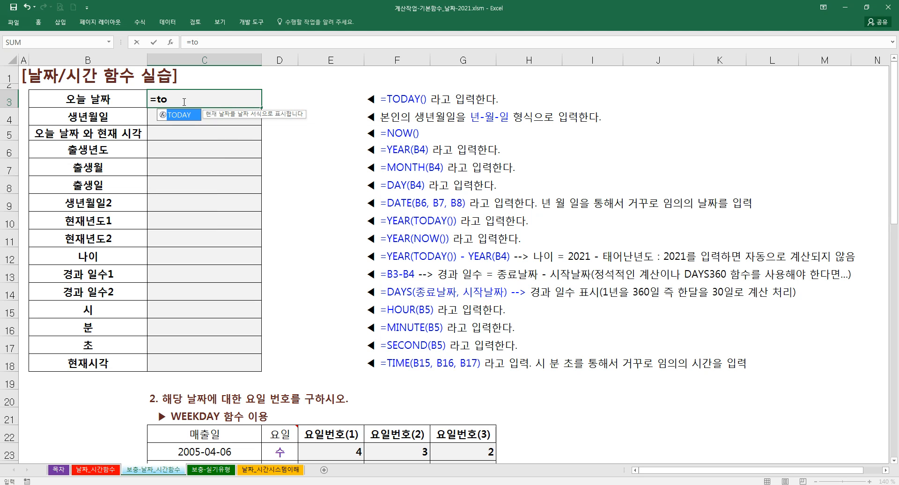
{"action": "key", "text": "Tab"}
{"action": "key", "text": "ctrl+a"}
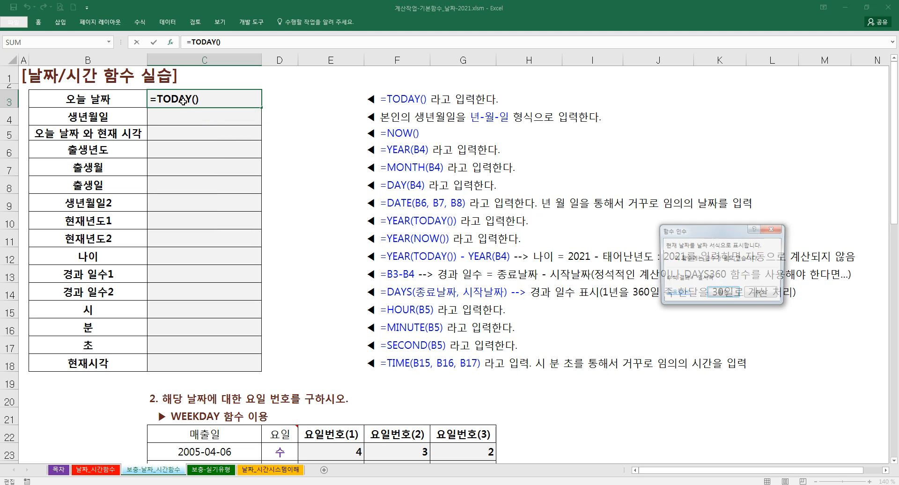
{"action": "left_click_drag", "start_coordinate": [685, 240], "coordinate": [290, 180]}
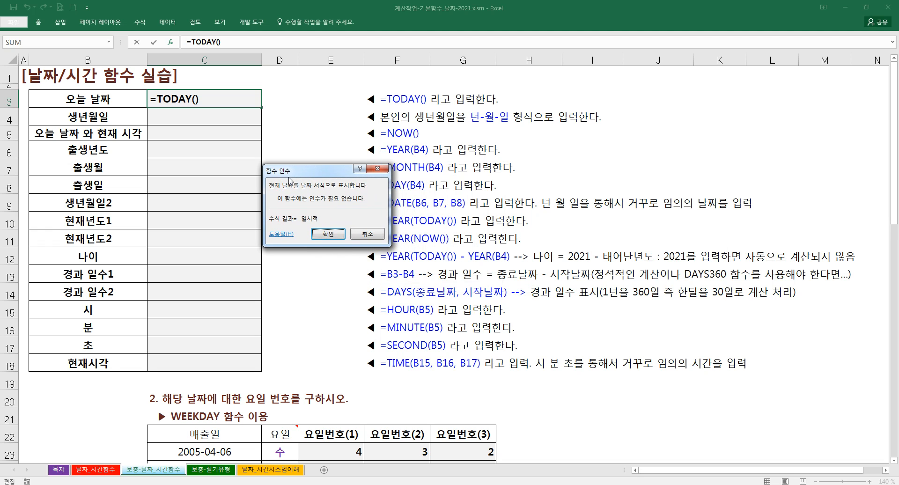
{"action": "left_click", "coordinate": [327, 234]}
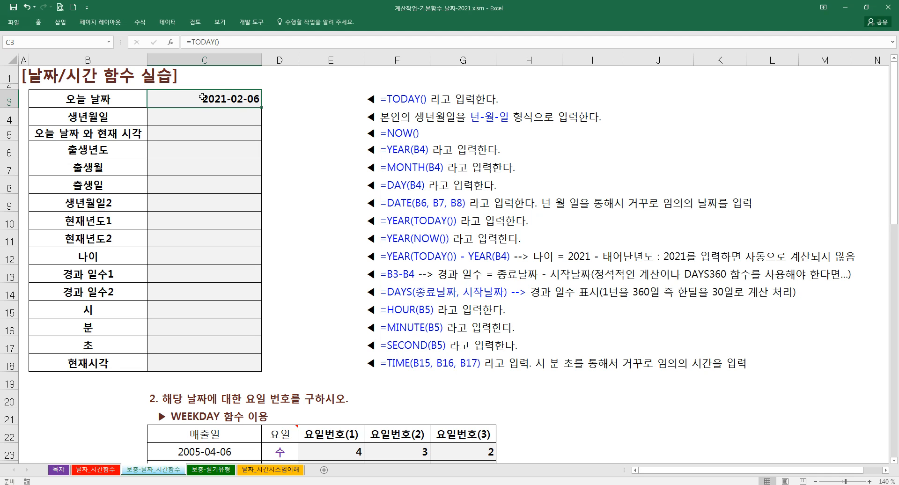
Enter a birth date in year-month-day format in the 생년월일 cell C4, without a formula
{"action": "left_click", "coordinate": [196, 117]}
{"action": "type", "text": "="}
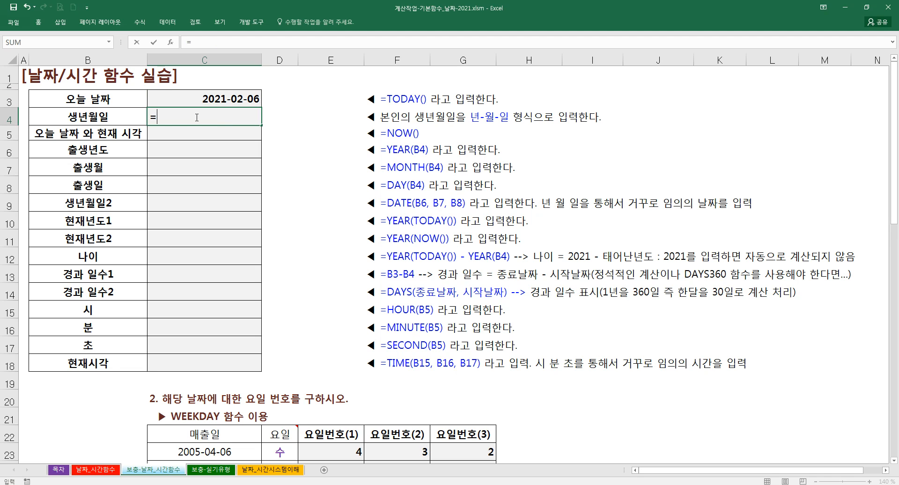
{"action": "key", "text": "Escape"}
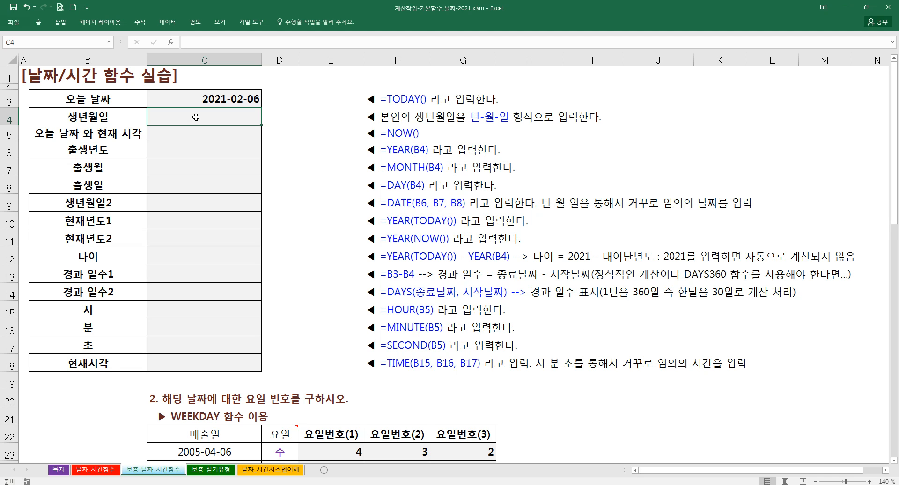
{"action": "type", "text": "1997-"}
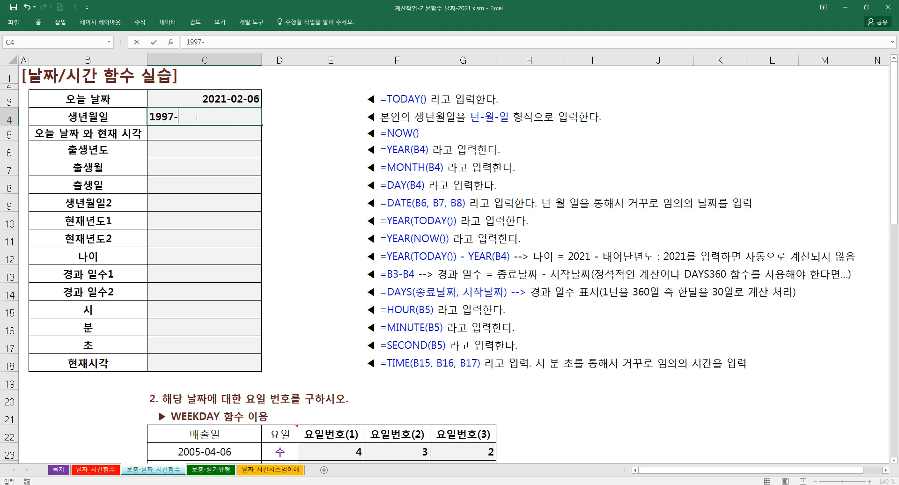
{"action": "type", "text": "5-4"}
{"action": "key", "text": "Return"}
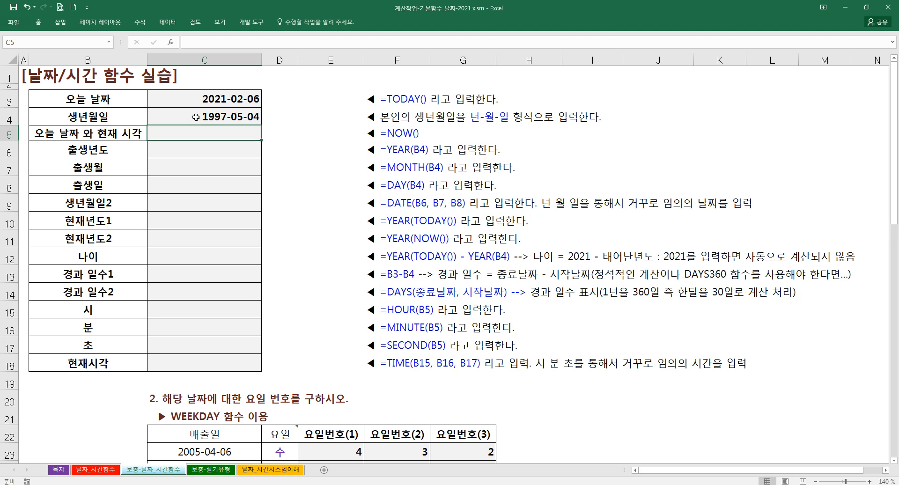
{"action": "left_click", "coordinate": [196, 117]}
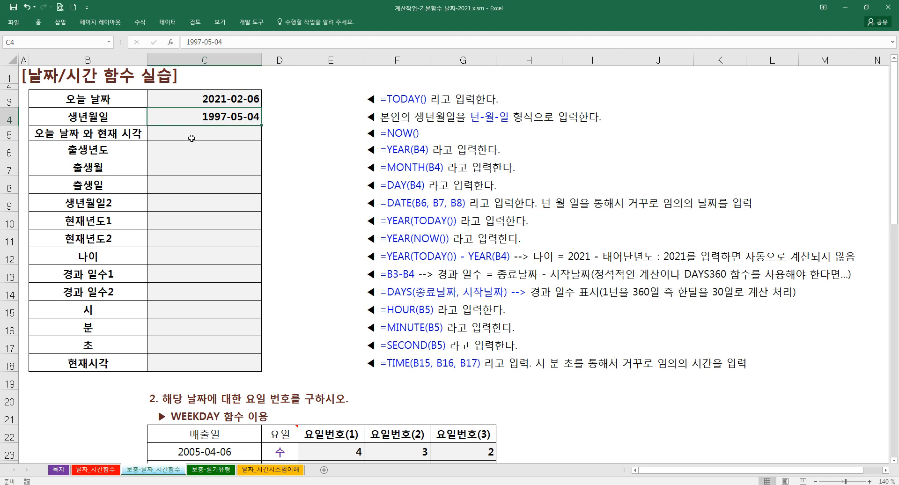
Remove the extra space in the B5 label so it reads "오늘 날짜와 현재 시각"
{"action": "left_click", "coordinate": [191, 138]}
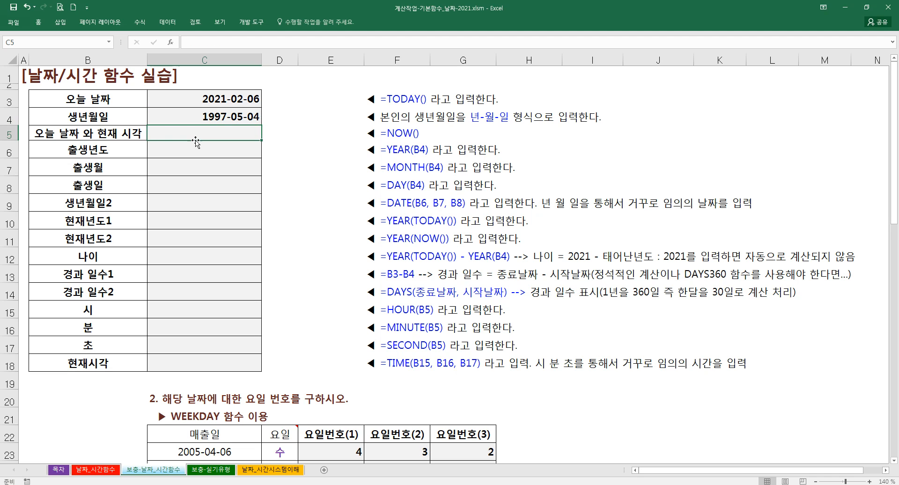
{"action": "double_click", "coordinate": [79, 134]}
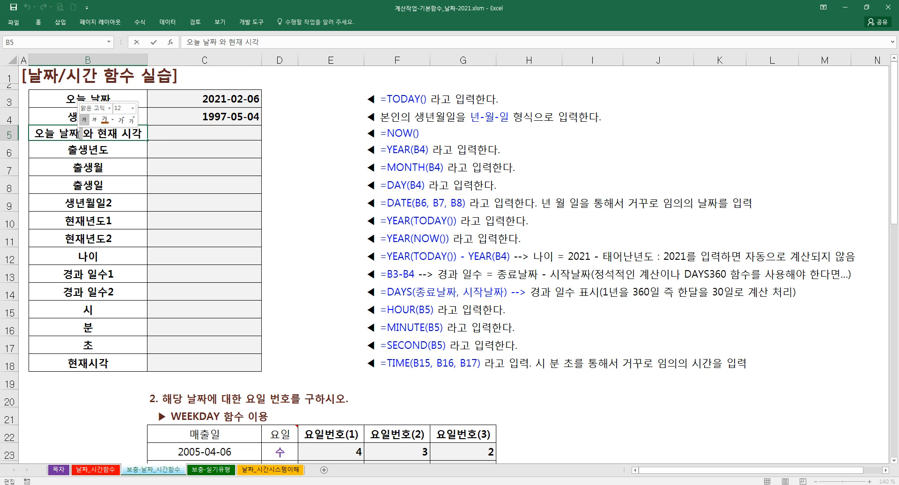
{"action": "key", "text": "Delete"}
Enter =NOW() in C5 for today's date and current time, confirming it through the function arguments dialog
{"action": "left_click", "coordinate": [188, 133]}
{"action": "type", "text": "=now"}
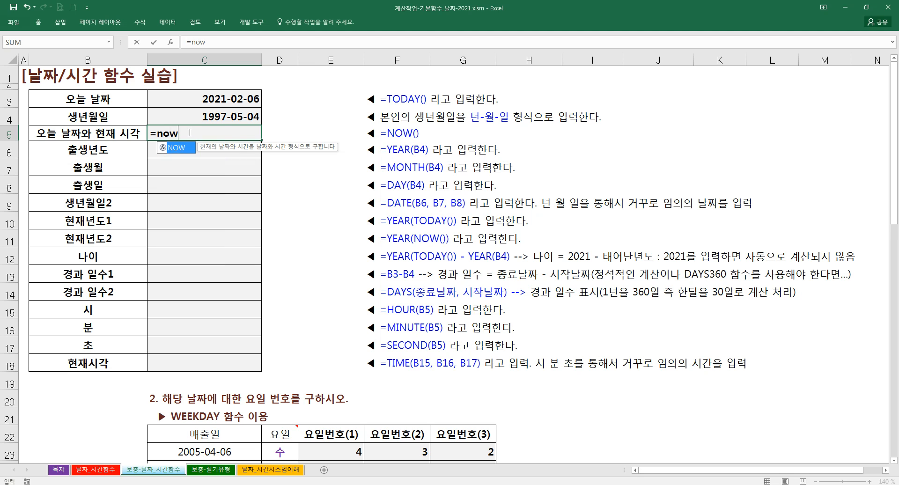
{"action": "key", "text": "Tab"}
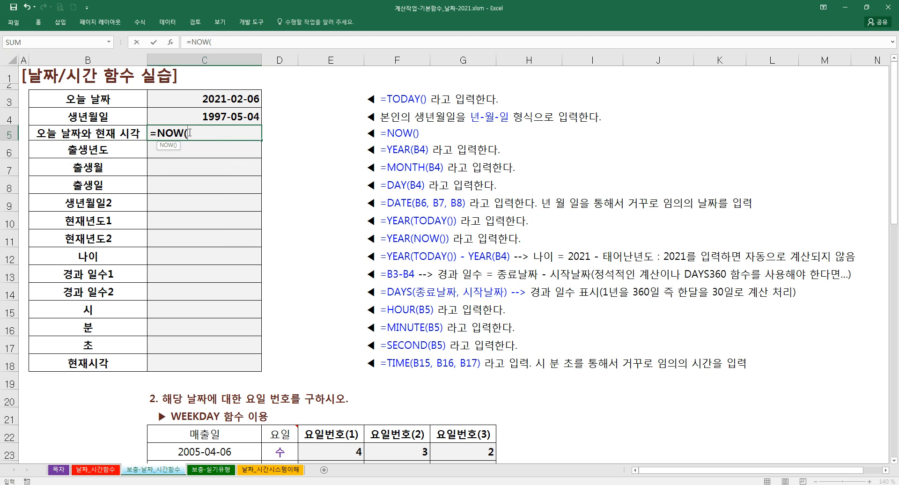
{"action": "key", "text": "ctrl+a"}
{"action": "left_click", "coordinate": [332, 230]}
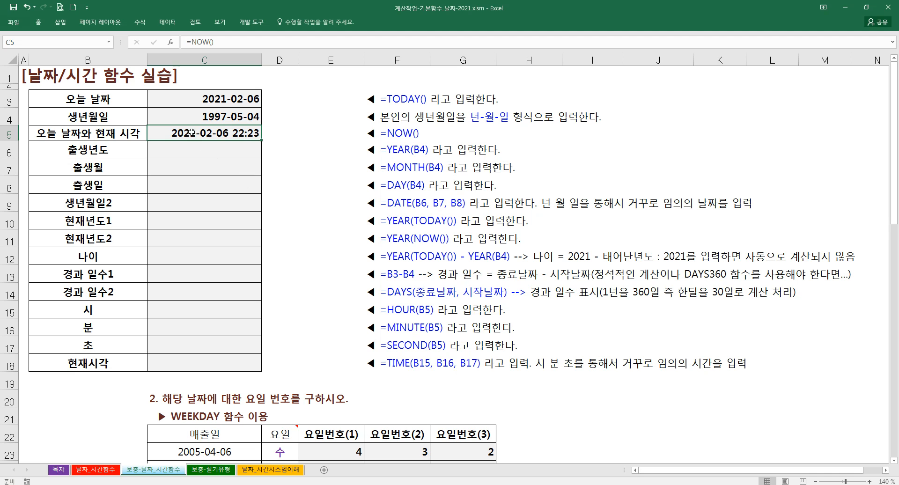
{"action": "left_click", "coordinate": [243, 146]}
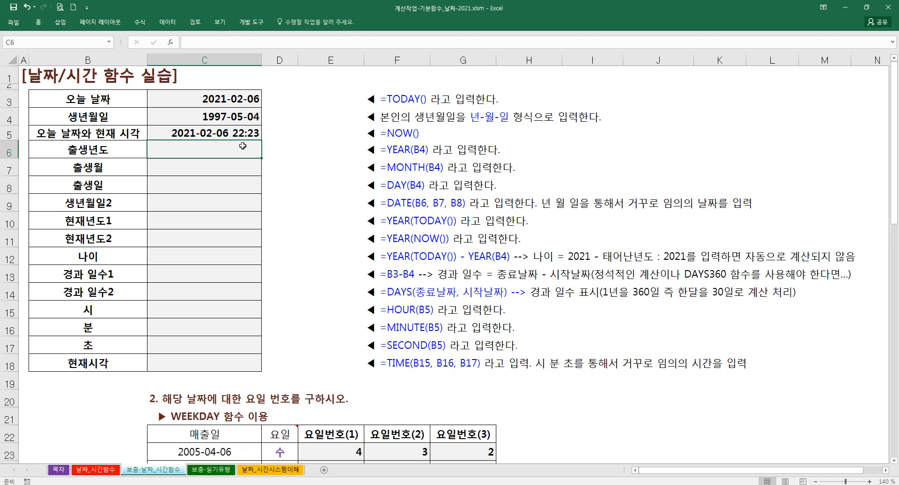
{"action": "left_click", "coordinate": [119, 150]}
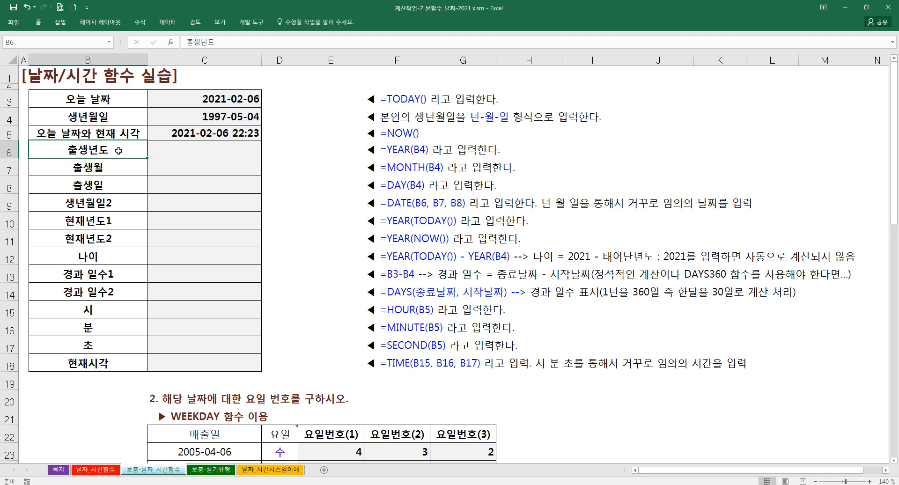
{"action": "left_click_drag", "start_coordinate": [117, 156], "coordinate": [115, 182]}
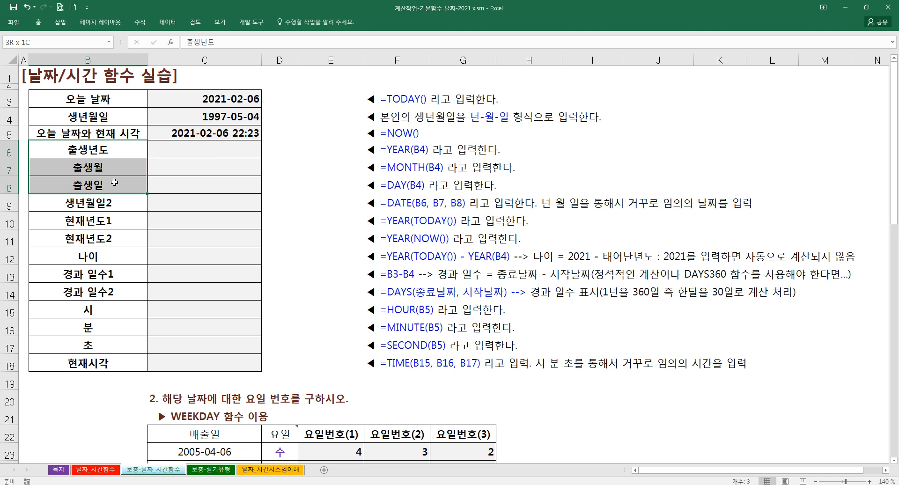
{"action": "left_click", "coordinate": [112, 115]}
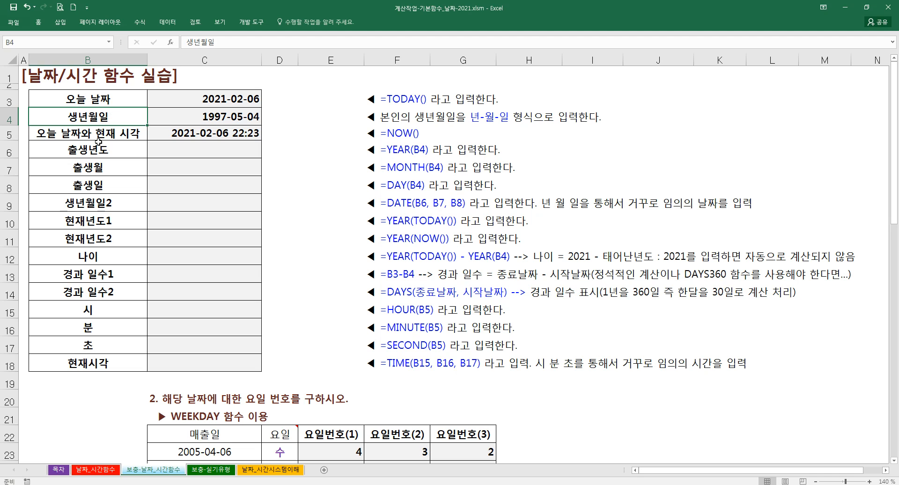
{"action": "double_click", "coordinate": [90, 117]}
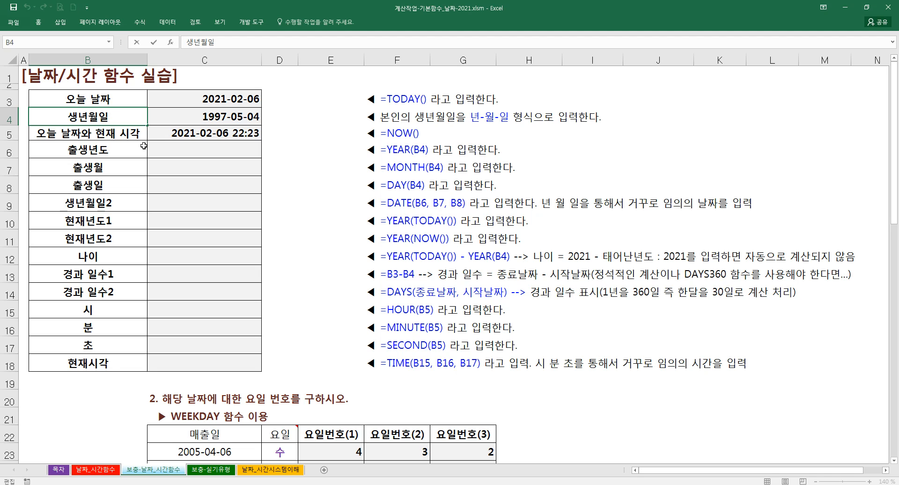
Fill the 출생년도 cell C6 with =YEAR(C4), choosing the birth date cell as the serial number in the function arguments dialog
{"action": "left_click", "coordinate": [200, 152]}
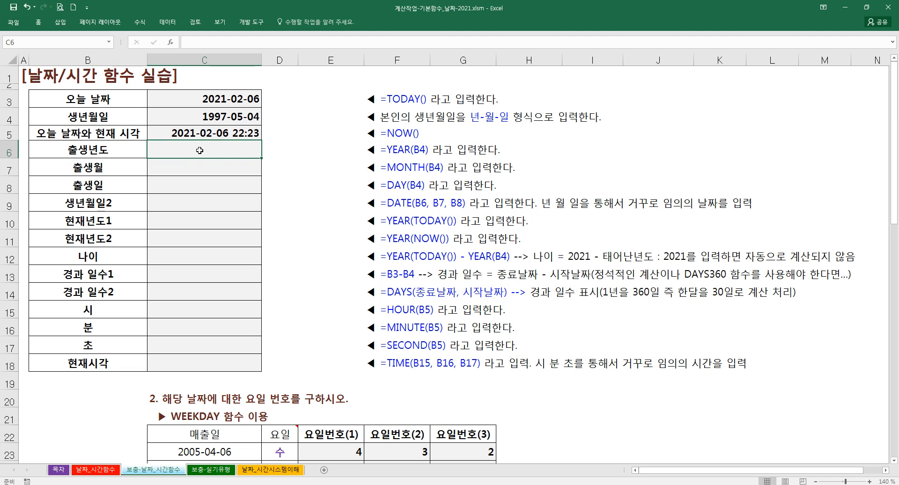
{"action": "type", "text": "="}
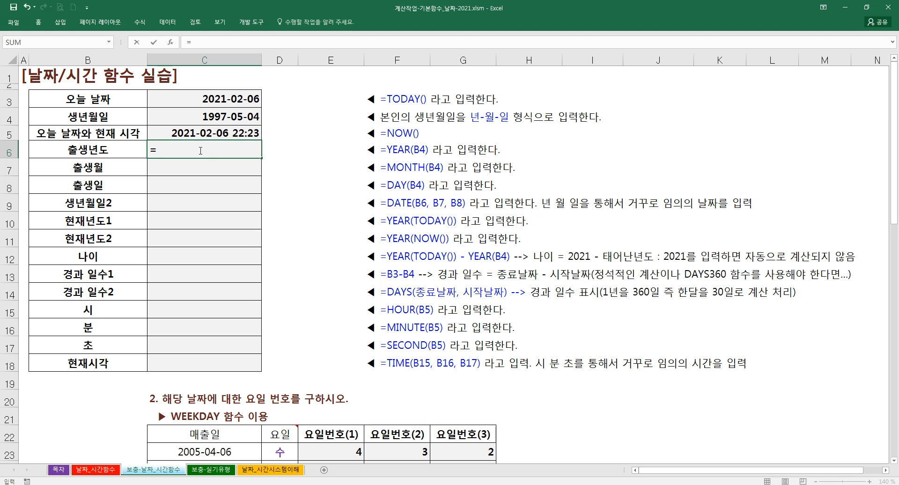
{"action": "type", "text": "yw"}
{"action": "key", "text": "BackSpace"}
{"action": "type", "text": "e"}
{"action": "key", "text": "Tab"}
{"action": "type", "text": ")"}
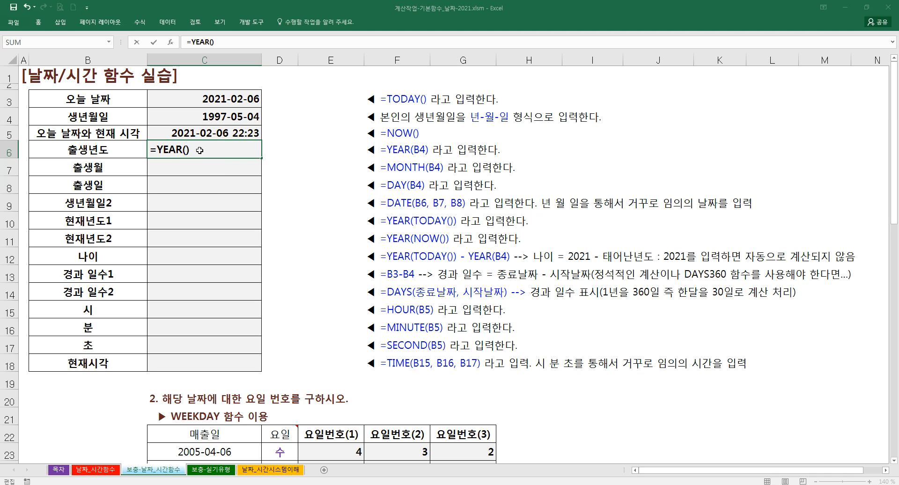
{"action": "key", "text": "ctrl+a"}
{"action": "left_click_drag", "start_coordinate": [258, 154], "coordinate": [305, 166]}
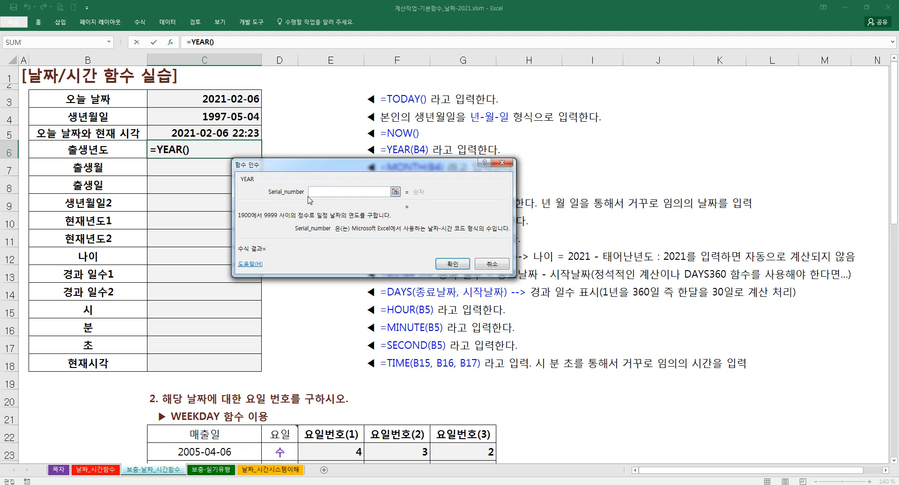
{"action": "left_click", "coordinate": [221, 116]}
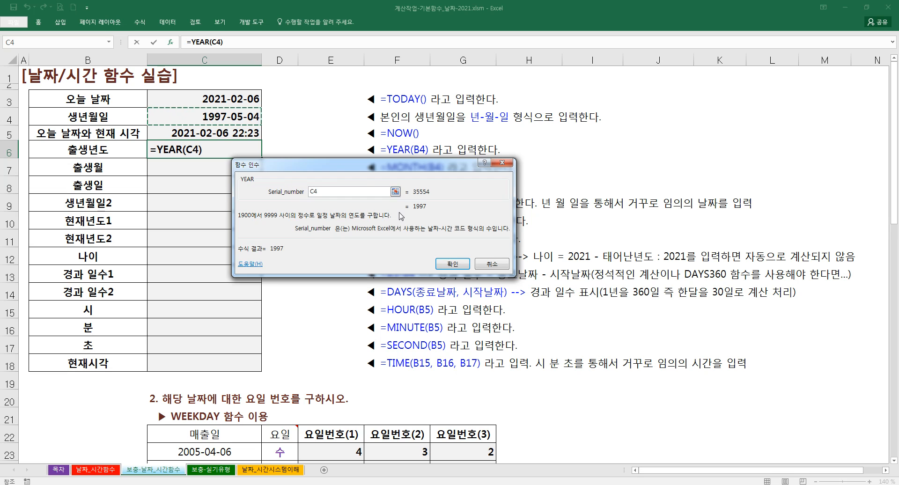
{"action": "left_click", "coordinate": [449, 264]}
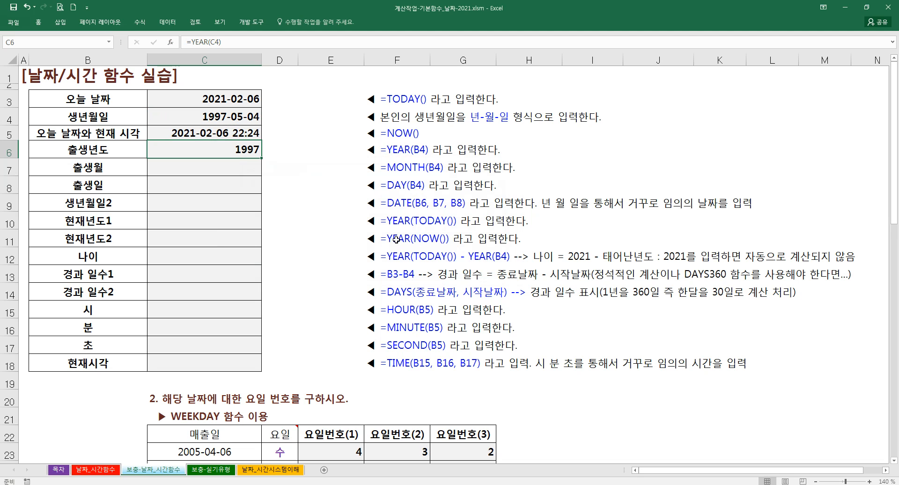
Fill the 출생월 cell C7 with =MONTH(C4), supplying the birth date cell through the function arguments dialog
{"action": "left_click", "coordinate": [231, 163]}
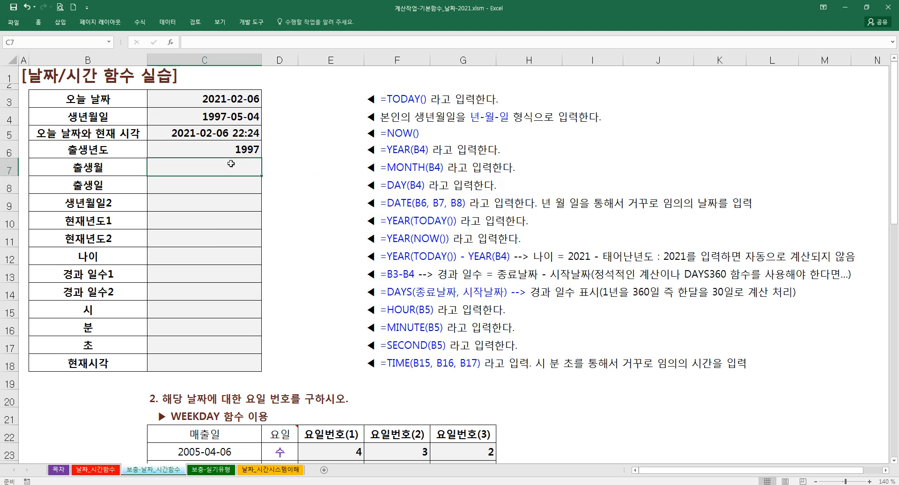
{"action": "type", "text": "=mo"}
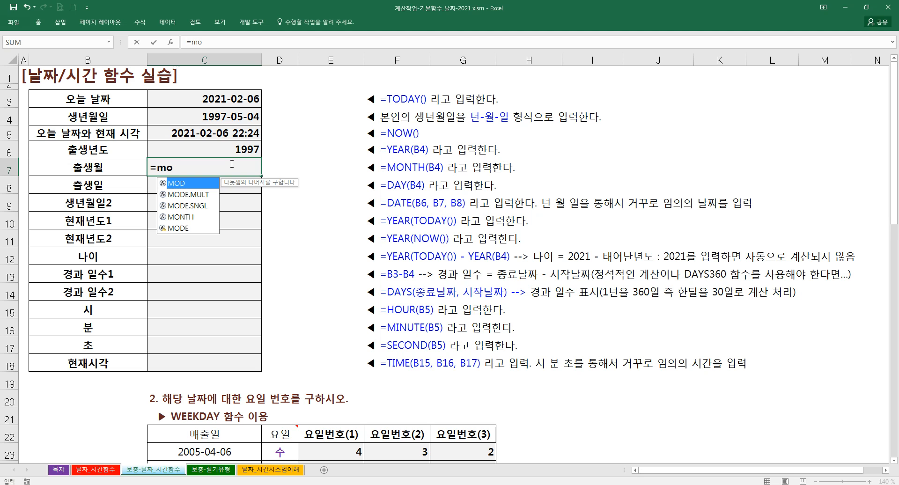
{"action": "key", "text": "Down"}
{"action": "key", "text": "Down"}
{"action": "key", "text": "Down"}
{"action": "key", "text": "Tab"}
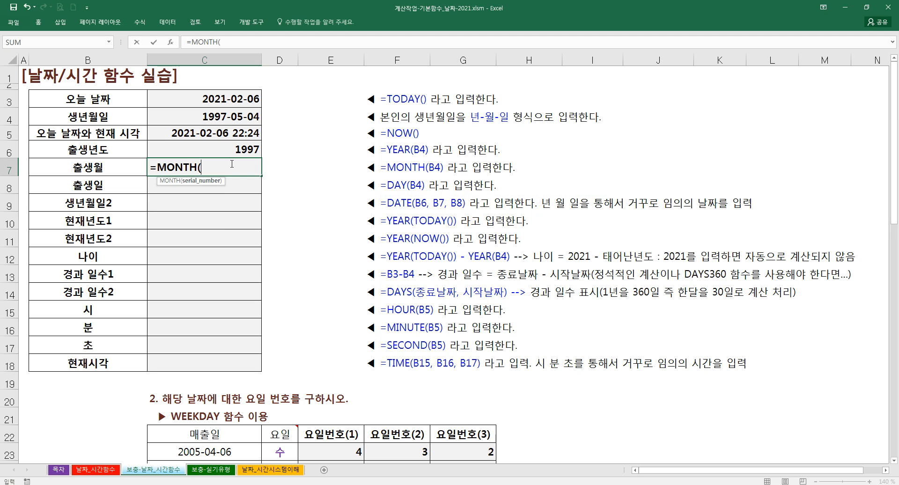
{"action": "key", "text": "ctrl+a"}
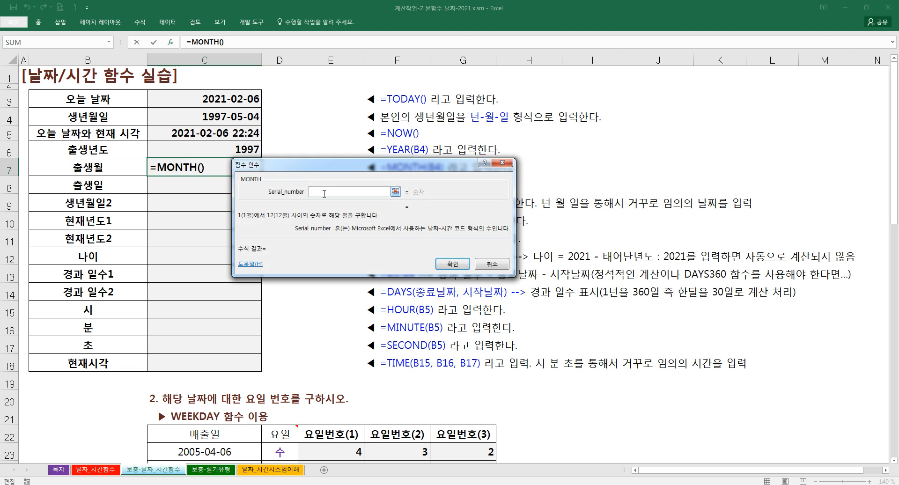
{"action": "left_click", "coordinate": [230, 123]}
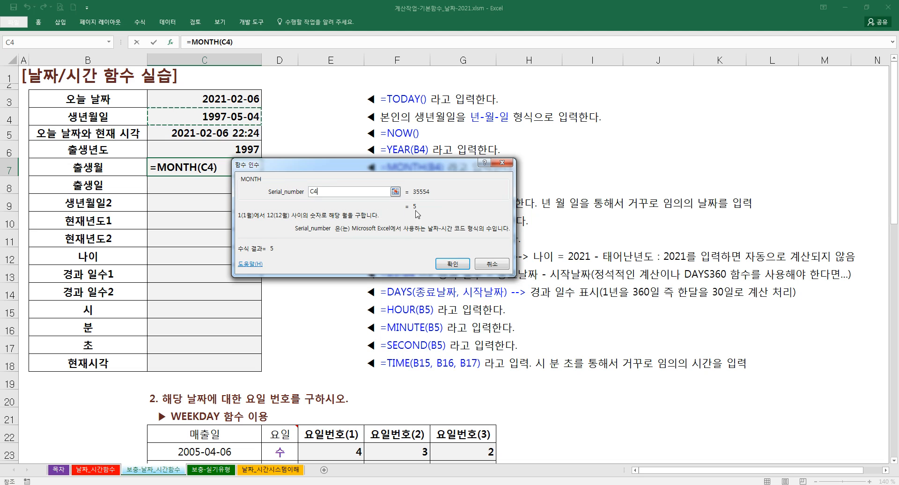
{"action": "left_click", "coordinate": [452, 263]}
Fill the 출생일 cell C8 with =DAY(C4), supplying the birth date cell through the function arguments dialog
{"action": "left_click", "coordinate": [233, 183]}
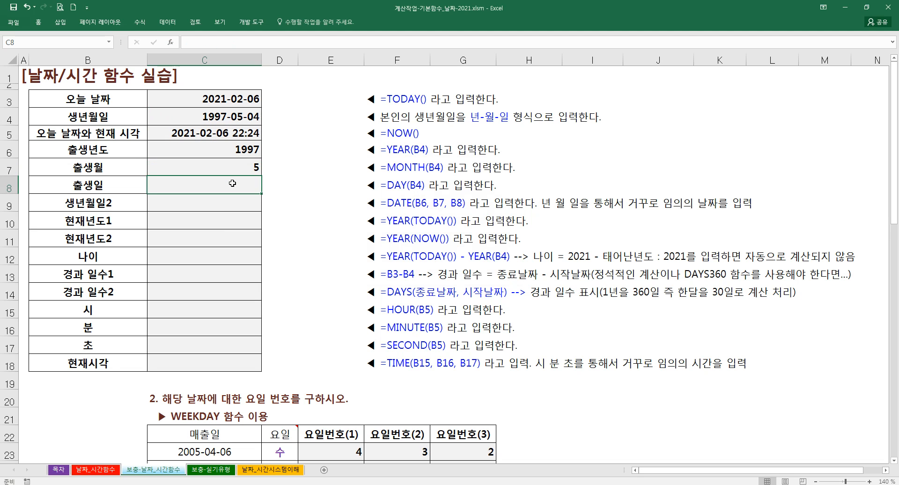
{"action": "type", "text": "=day"}
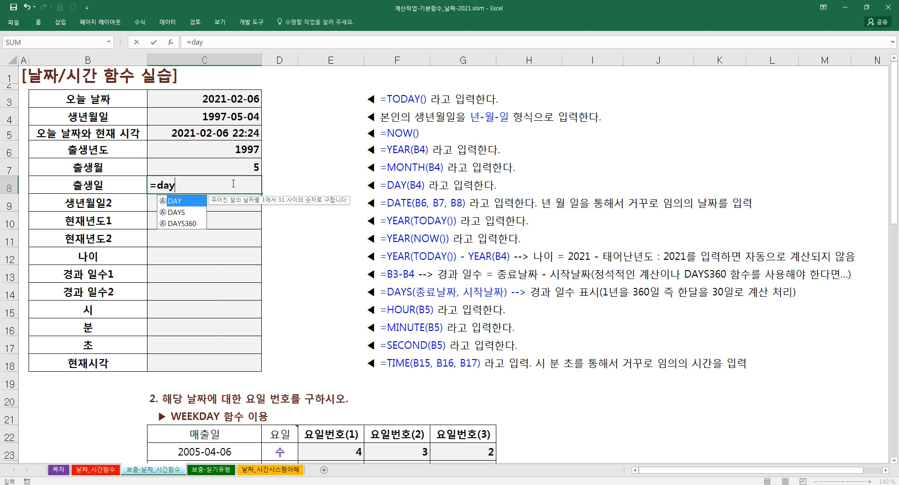
{"action": "key", "text": "Tab"}
{"action": "key", "text": "ctrl+a"}
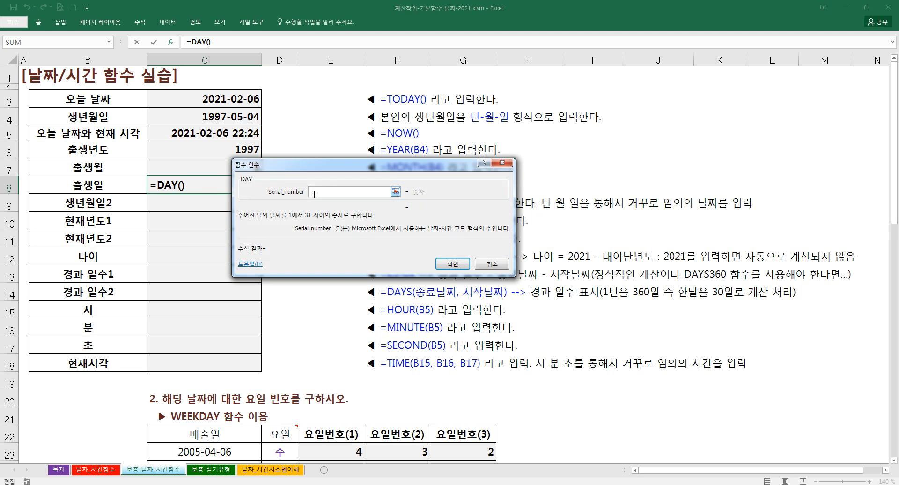
{"action": "left_click", "coordinate": [228, 116]}
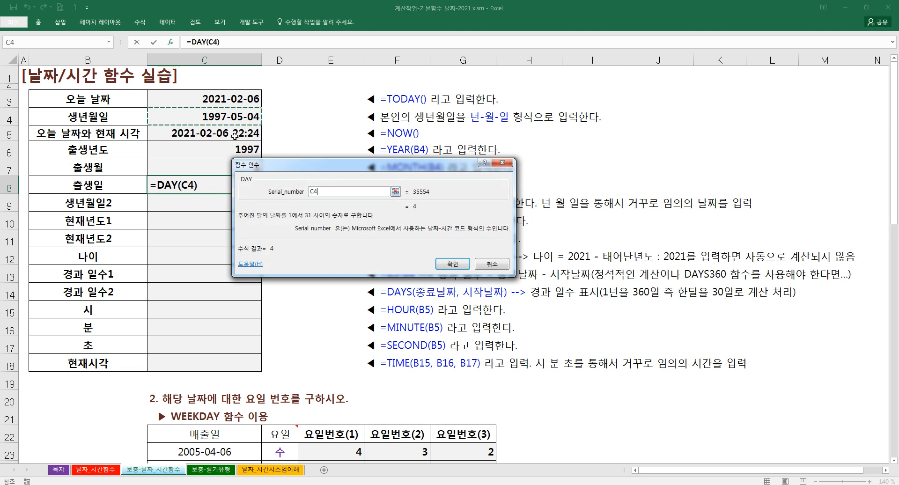
{"action": "left_click", "coordinate": [452, 264]}
Narrow column C slightly so it fits the dates and times more closely
{"action": "left_click_drag", "start_coordinate": [239, 153], "coordinate": [236, 185]}
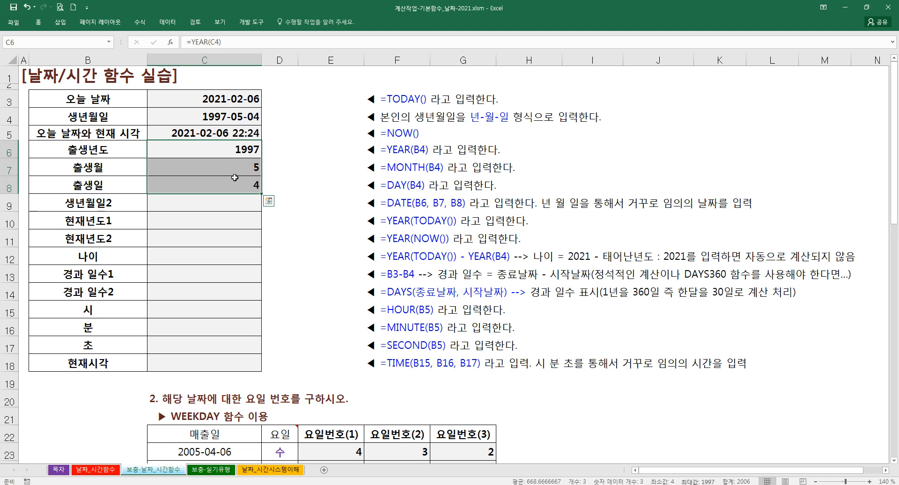
{"action": "left_click_drag", "start_coordinate": [252, 64], "coordinate": [240, 64]}
{"action": "left_click", "coordinate": [198, 209]}
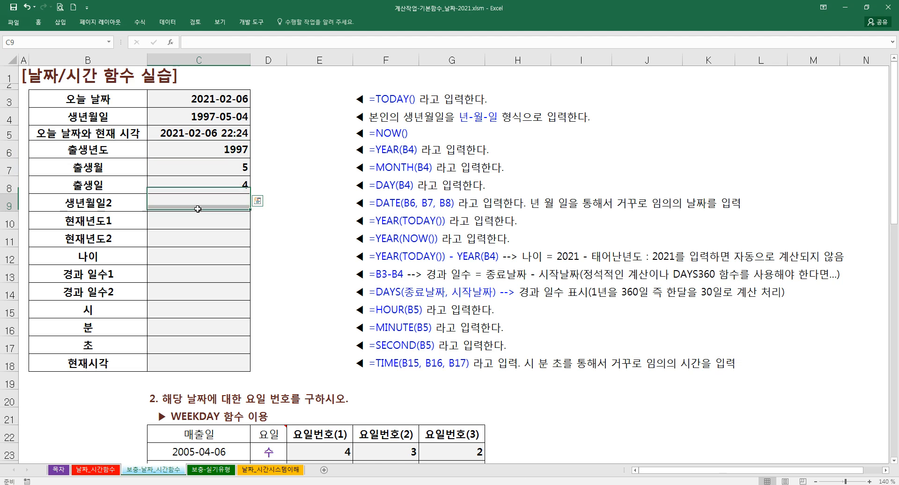
{"action": "left_click", "coordinate": [118, 207]}
{"action": "left_click", "coordinate": [182, 208]}
{"action": "left_click", "coordinate": [124, 207]}
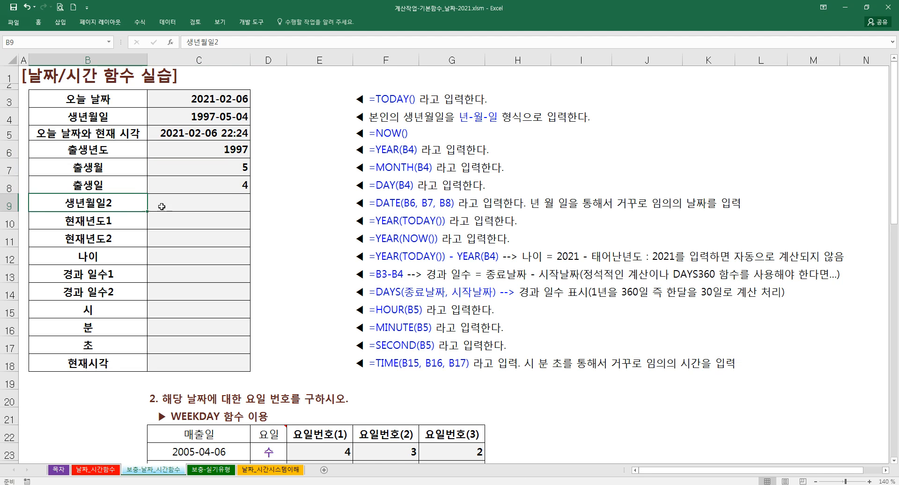
{"action": "left_click", "coordinate": [197, 207]}
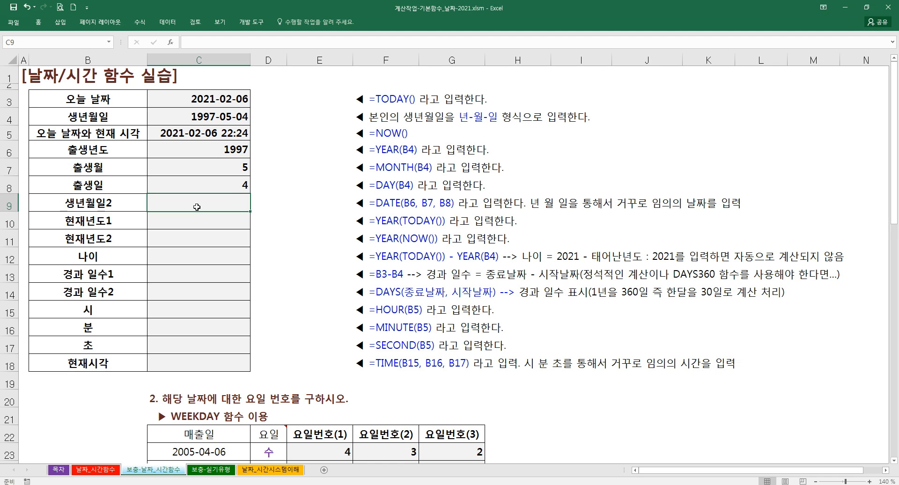
{"action": "left_click", "coordinate": [203, 113]}
{"action": "left_click_drag", "start_coordinate": [200, 151], "coordinate": [197, 184]}
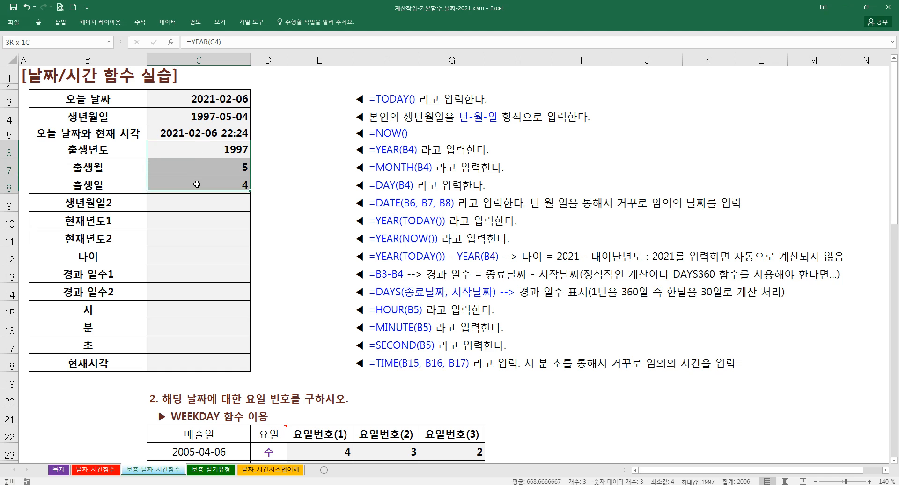
Fill the 생년월일2 cell C9 with =DATE(C6,C7,C8), assigning year, month and day in the function arguments dialog
{"action": "left_click", "coordinate": [190, 208]}
{"action": "type", "text": "="}
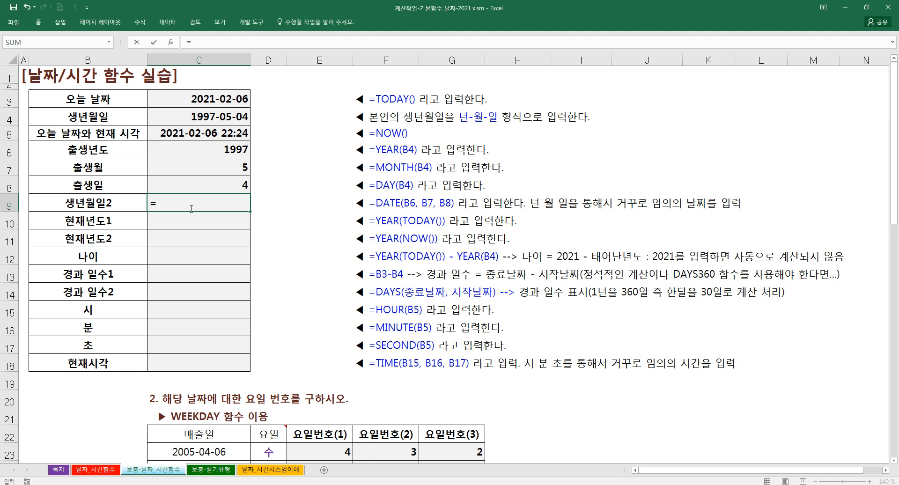
{"action": "type", "text": "da"}
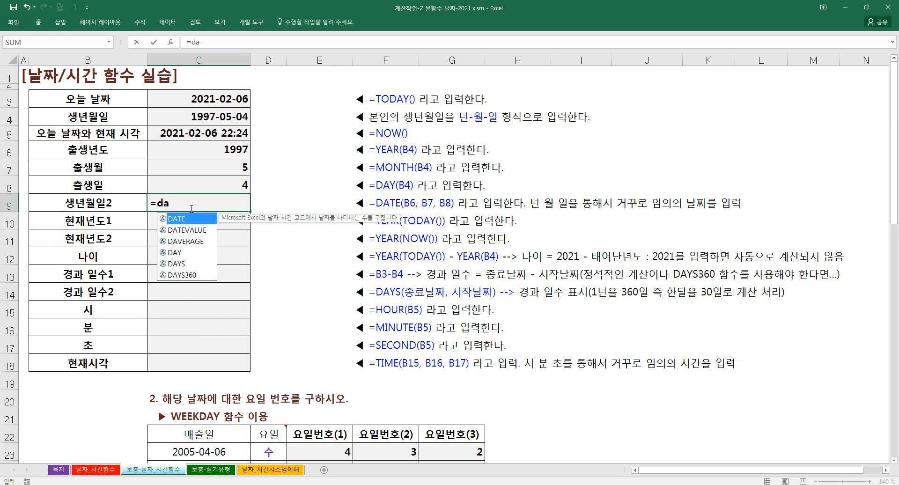
{"action": "key", "text": "Tab"}
{"action": "key", "text": "ctrl+a"}
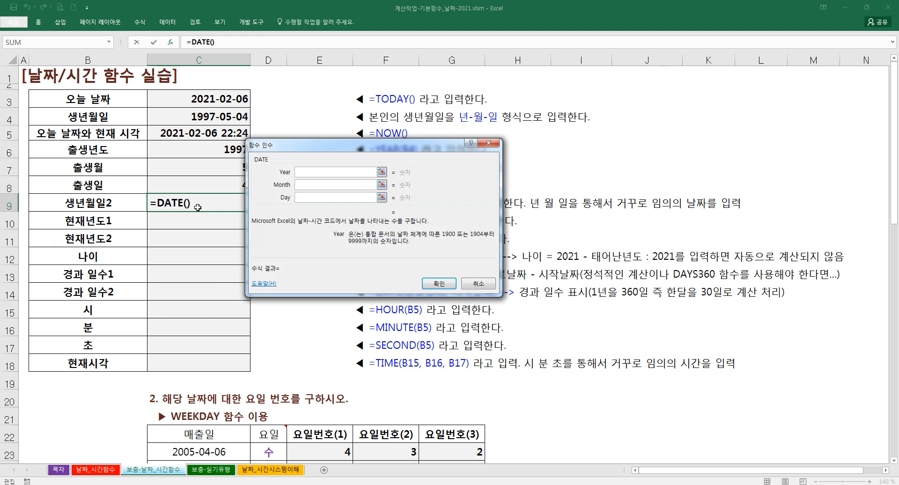
{"action": "left_click_drag", "start_coordinate": [276, 144], "coordinate": [287, 165]}
{"action": "left_click", "coordinate": [226, 152]}
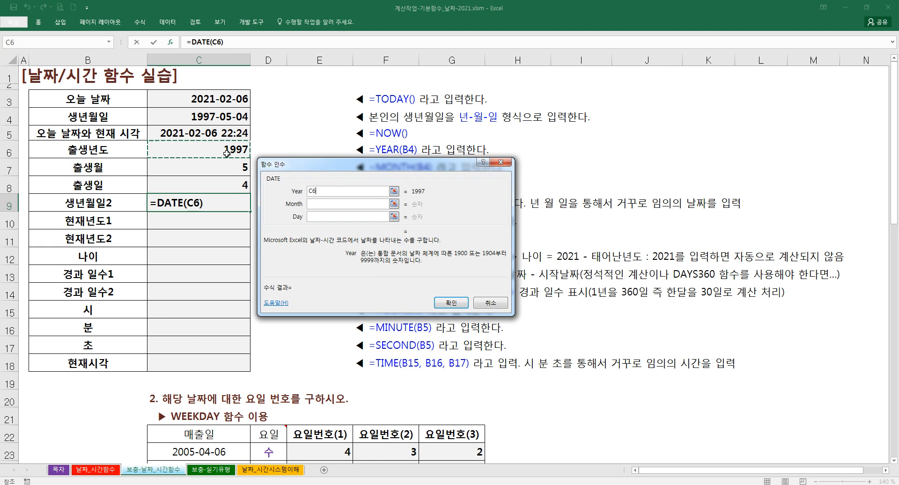
{"action": "left_click", "coordinate": [312, 205]}
{"action": "left_click", "coordinate": [230, 165]}
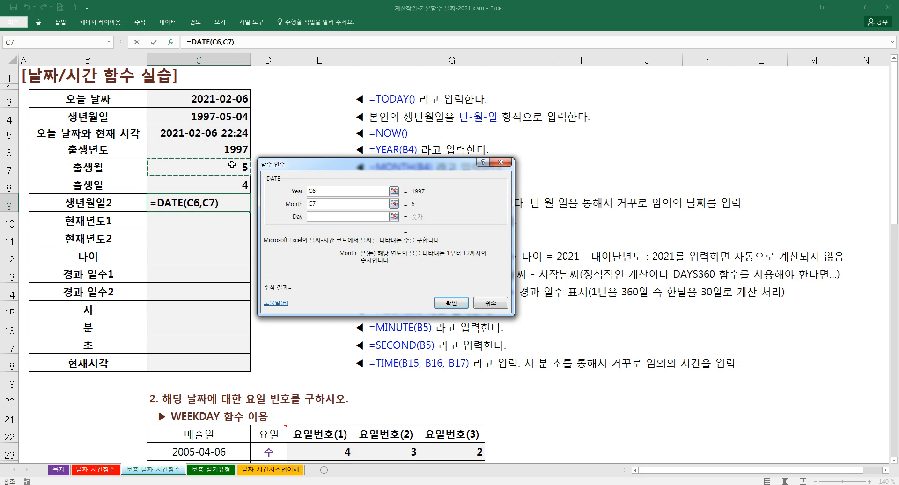
{"action": "left_click", "coordinate": [316, 217]}
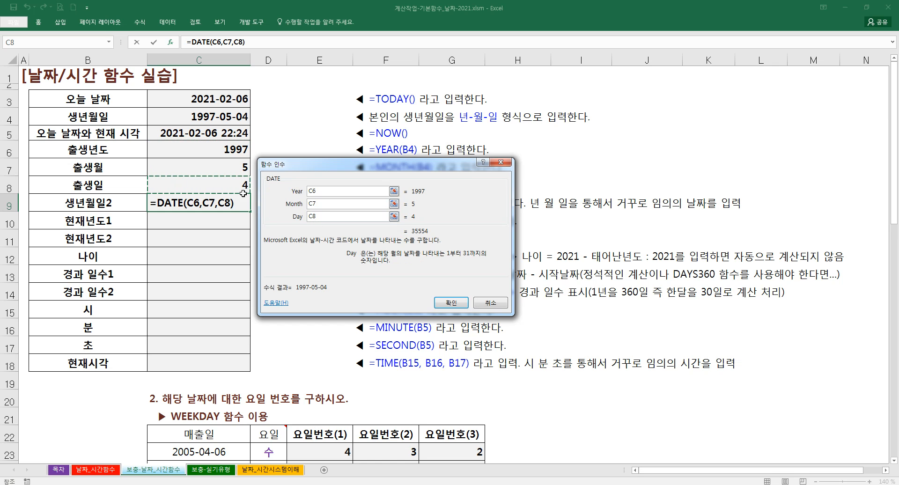
{"action": "left_click", "coordinate": [447, 305]}
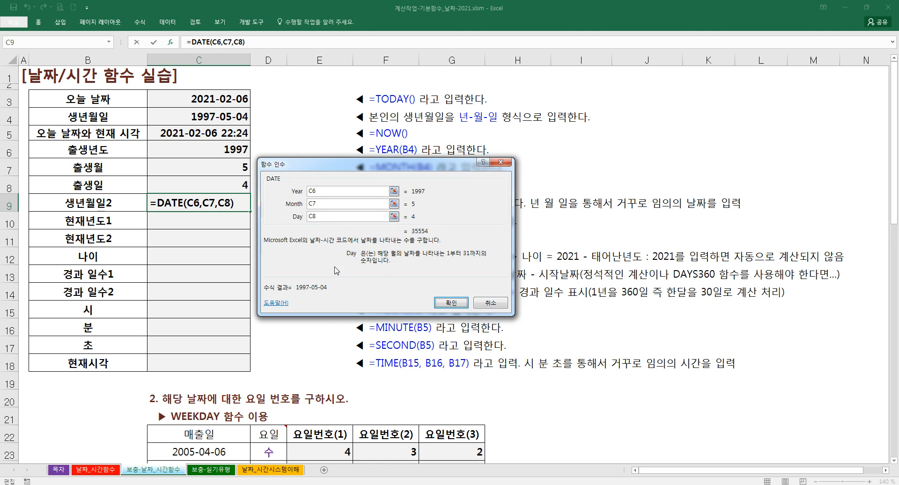
{"action": "left_click", "coordinate": [451, 303]}
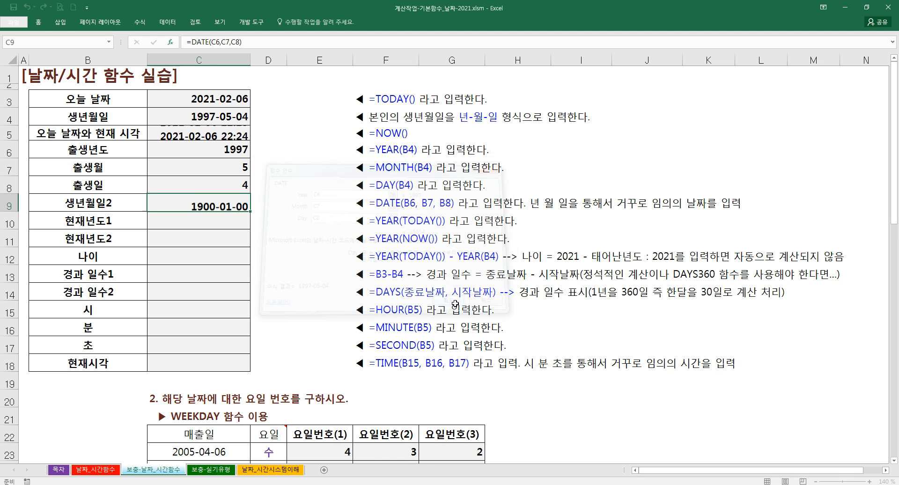
Try =DATE(C6,C7,C8) in the empty cell I7 through the function arguments dialog, and undo the entry
{"action": "left_click", "coordinate": [296, 205]}
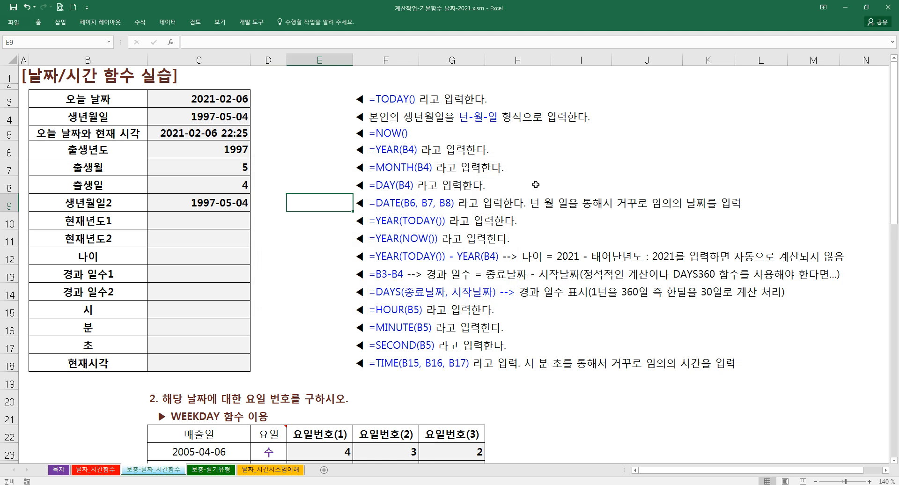
{"action": "left_click", "coordinate": [581, 172]}
{"action": "type", "text": "=d"}
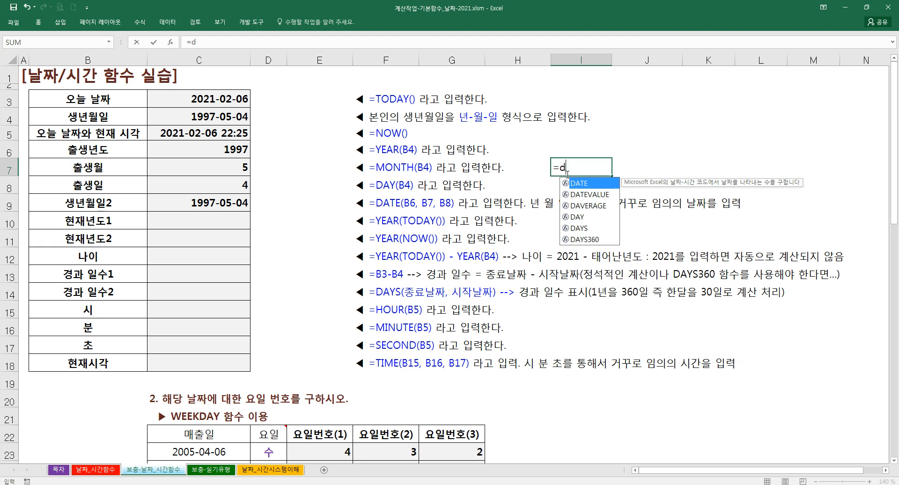
{"action": "type", "text": "ate"}
{"action": "key", "text": "Tab"}
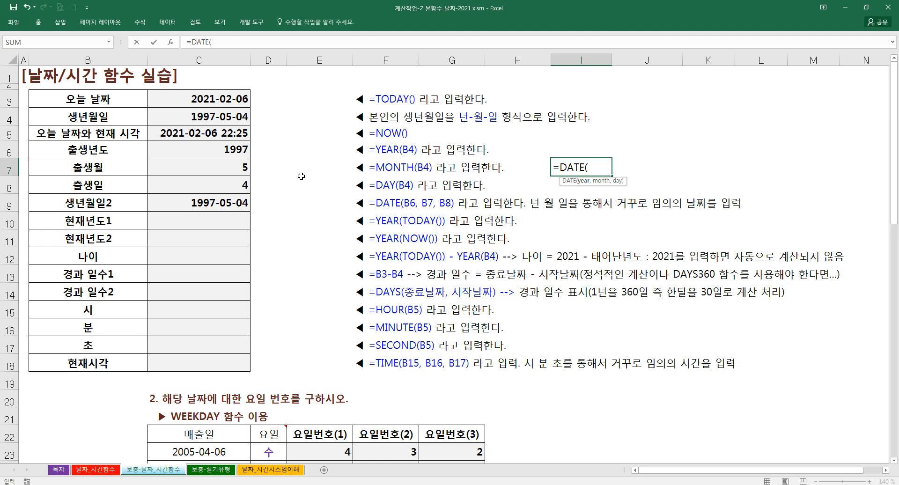
{"action": "key", "text": "ctrl+a"}
{"action": "left_click", "coordinate": [217, 152]}
{"action": "left_click", "coordinate": [307, 204]}
{"action": "left_click", "coordinate": [229, 167]}
{"action": "left_click", "coordinate": [311, 216]}
{"action": "left_click", "coordinate": [242, 189]}
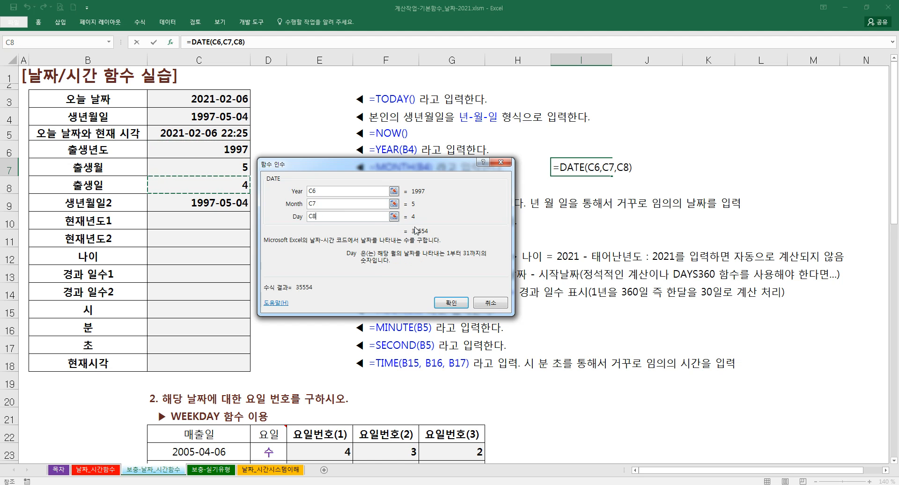
{"action": "left_click", "coordinate": [450, 303]}
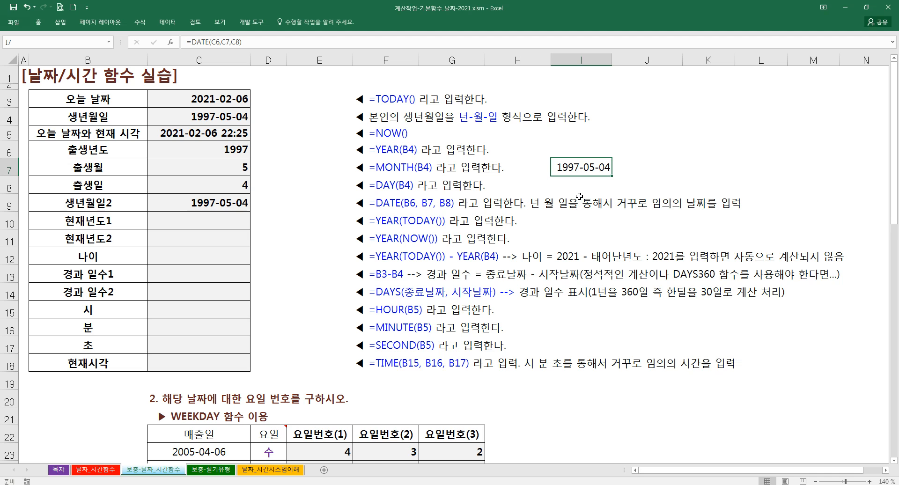
{"action": "key", "text": "ctrl+z"}
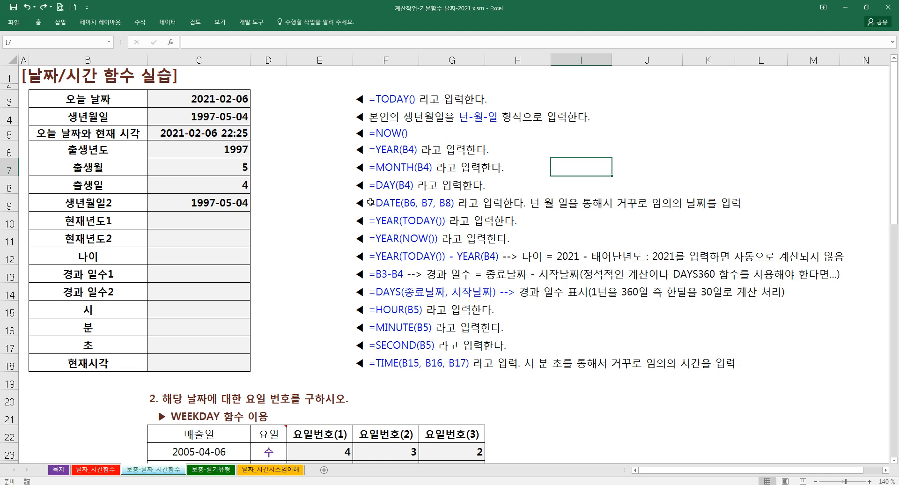
Start a YEAR formula in the 현재년도1 cell C10 and supply today() as its serial number in the function arguments dialog
{"action": "left_click", "coordinate": [224, 220]}
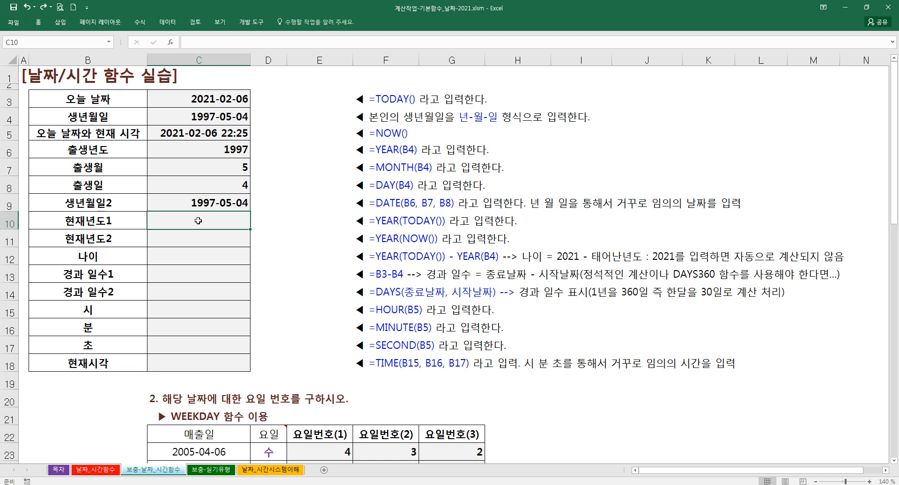
{"action": "left_click", "coordinate": [122, 221]}
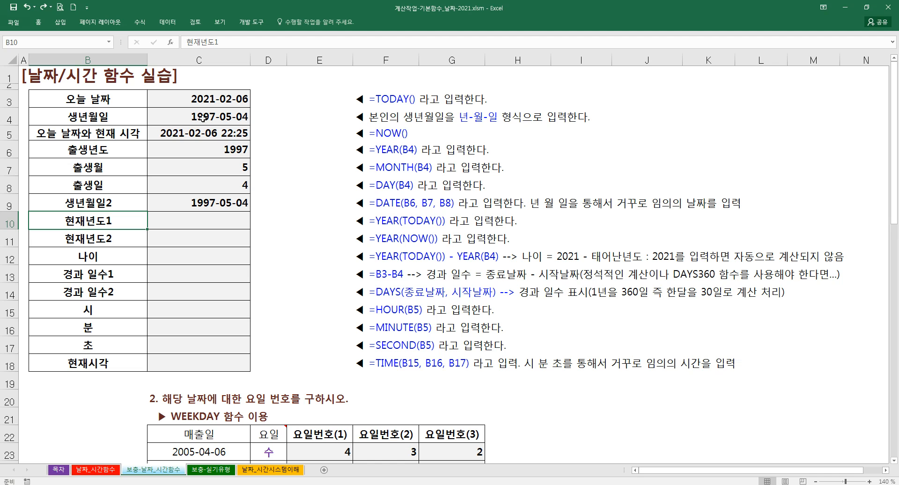
{"action": "left_click_drag", "start_coordinate": [189, 91], "coordinate": [215, 105]}
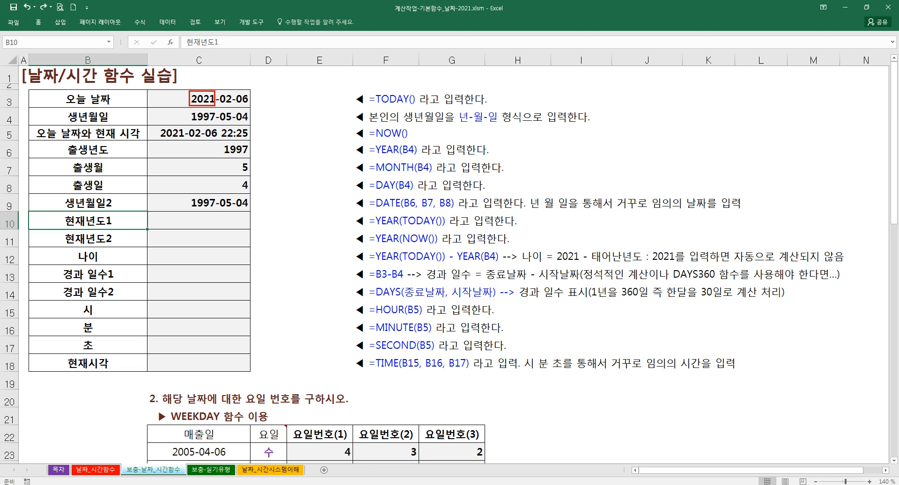
{"action": "left_click", "coordinate": [199, 222]}
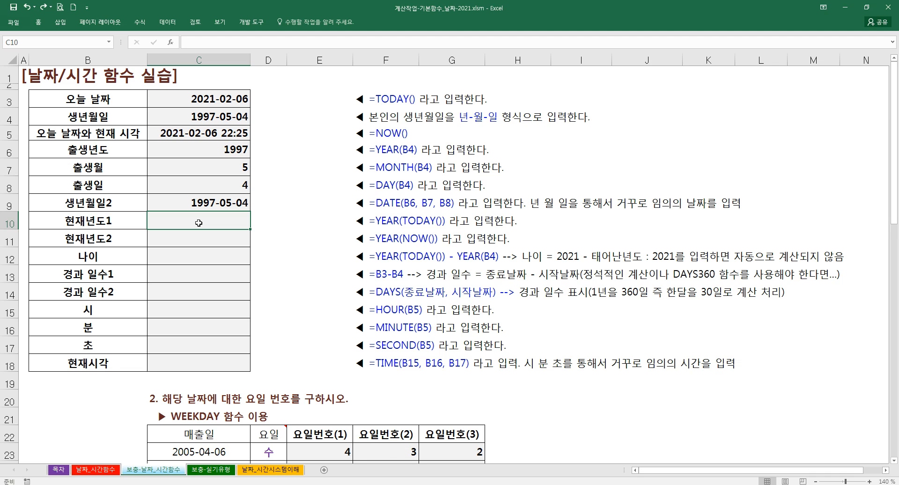
{"action": "type", "text": "="}
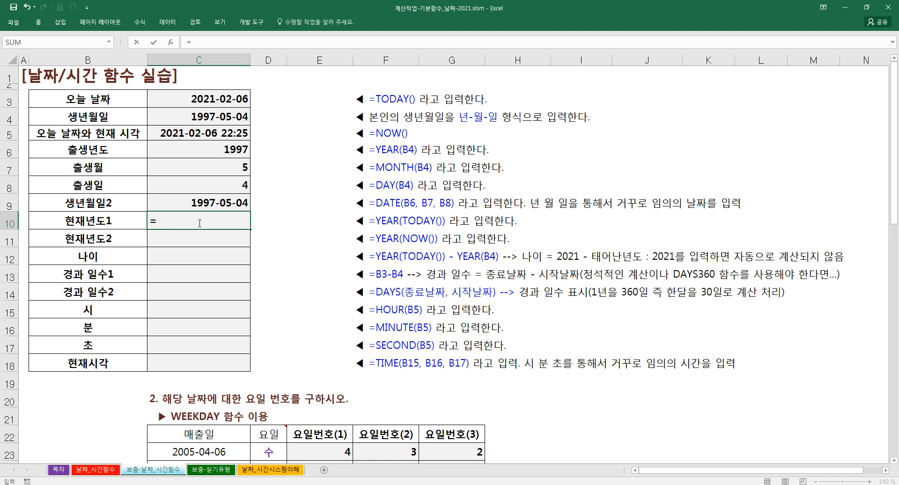
{"action": "type", "text": "ye"}
{"action": "key", "text": "Tab"}
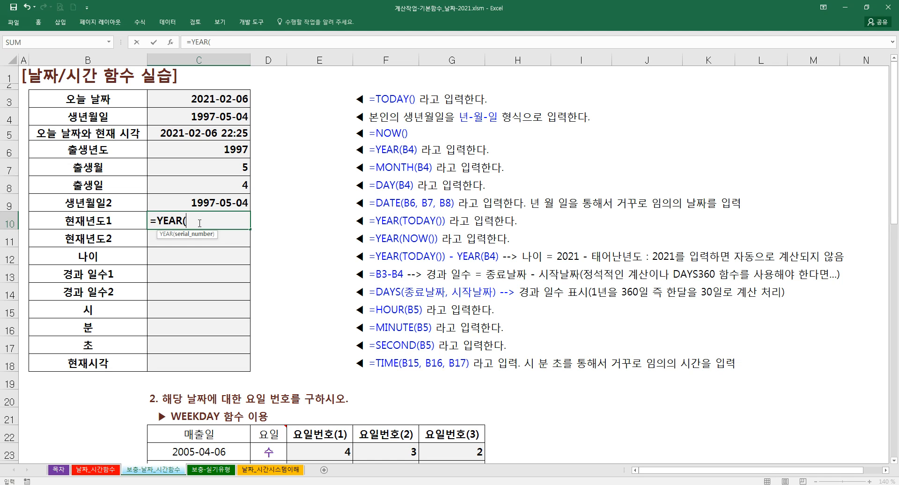
{"action": "key", "text": "ctrl+a"}
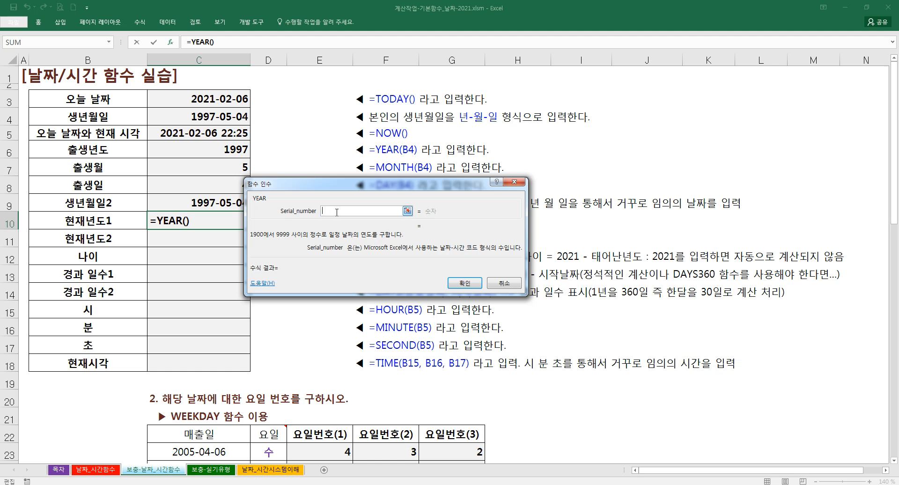
{"action": "type", "text": "today()"}
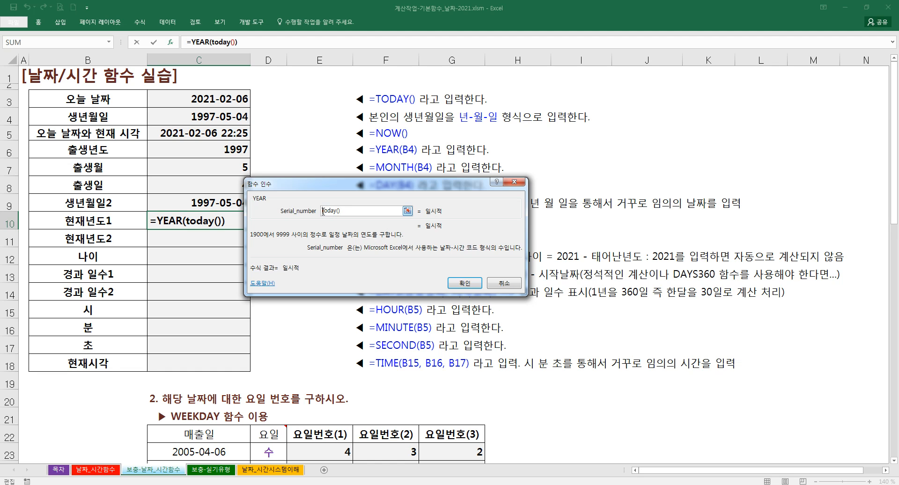
Try =today() as the nested argument of YEAR in C10, and remove the extra equals sign again
{"action": "type", "text": "="}
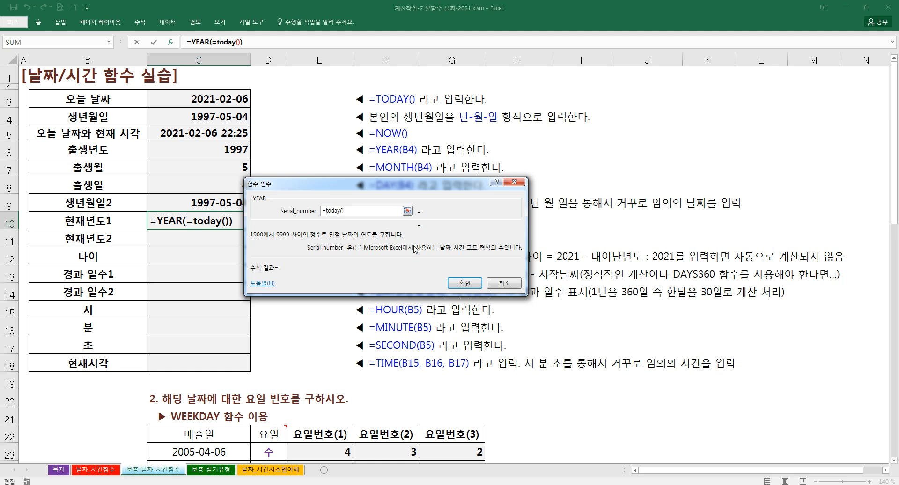
{"action": "left_click", "coordinate": [464, 283]}
{"action": "left_click", "coordinate": [426, 300]}
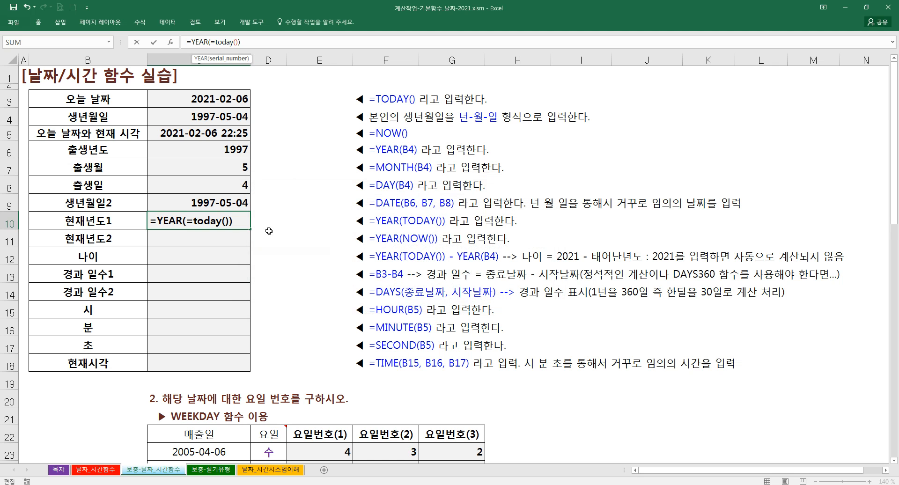
{"action": "left_click", "coordinate": [194, 222]}
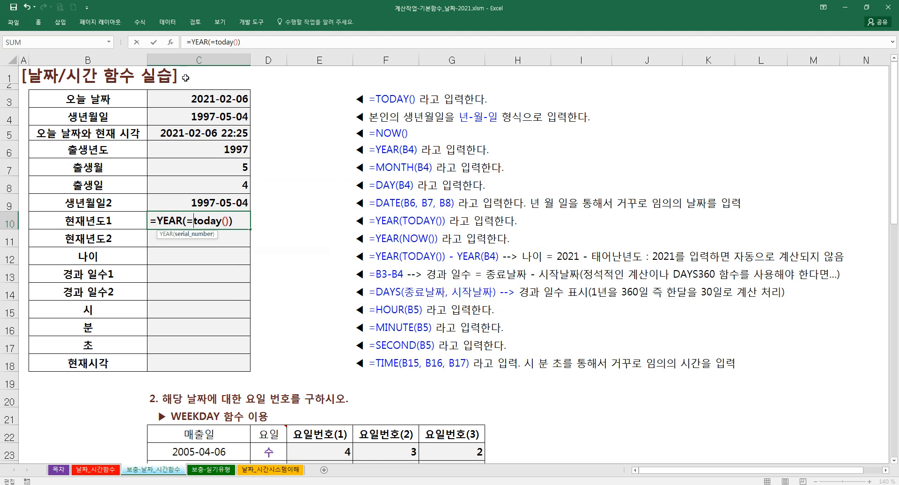
{"action": "left_click", "coordinate": [171, 43]}
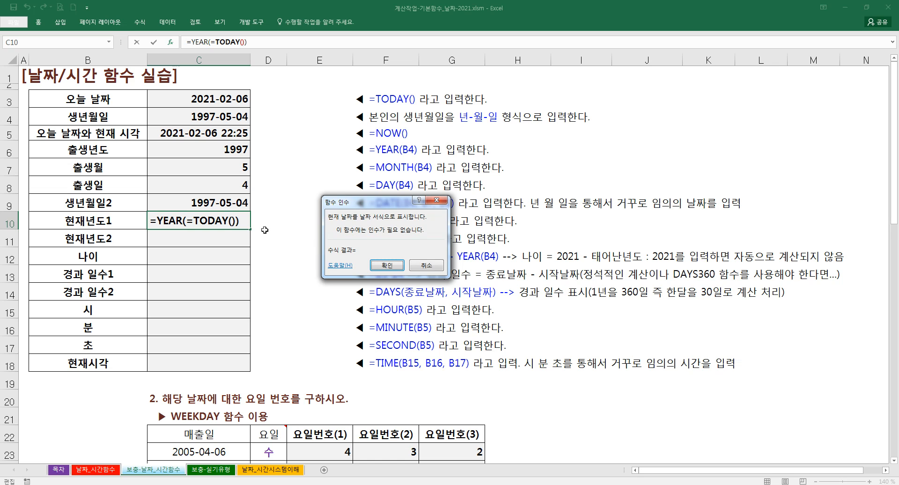
{"action": "left_click", "coordinate": [199, 43]}
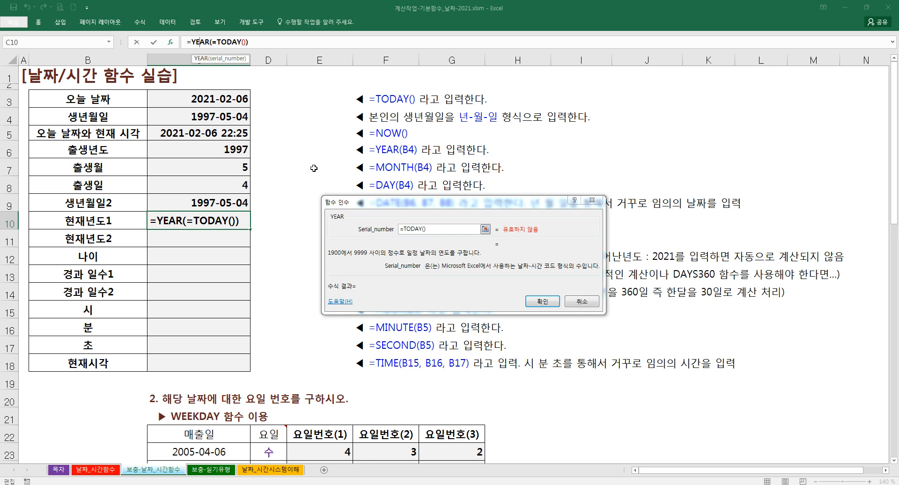
{"action": "left_click", "coordinate": [405, 230]}
{"action": "key", "text": "BackSpace"}
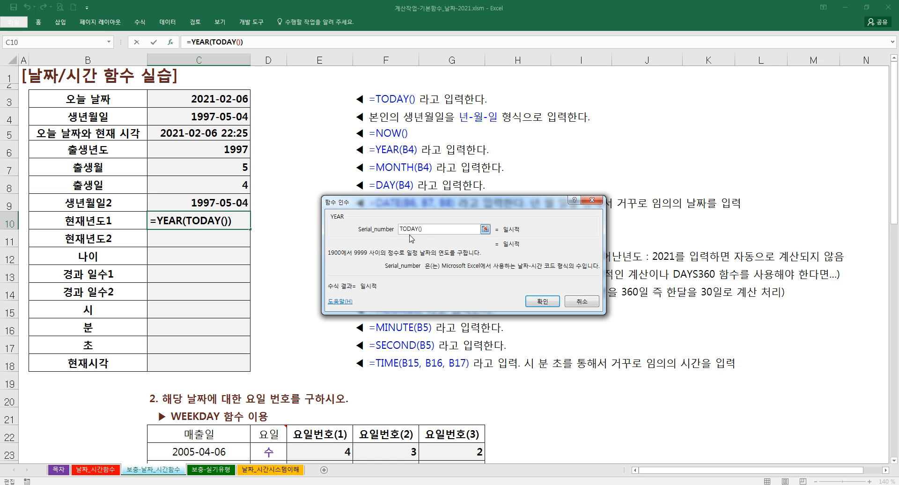
Check the arguments of the nested formula in C10 and complete it as =YEAR(TODAY())
{"action": "left_click_drag", "start_coordinate": [425, 229], "coordinate": [393, 230]}
{"action": "left_click", "coordinate": [428, 231]}
{"action": "left_click_drag", "start_coordinate": [428, 231], "coordinate": [395, 233]}
{"action": "left_click", "coordinate": [200, 42]}
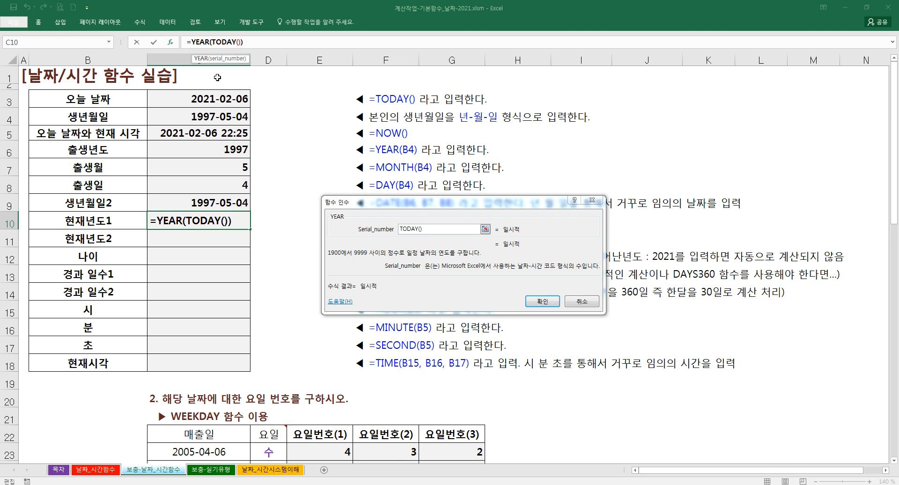
{"action": "left_click", "coordinate": [189, 42]}
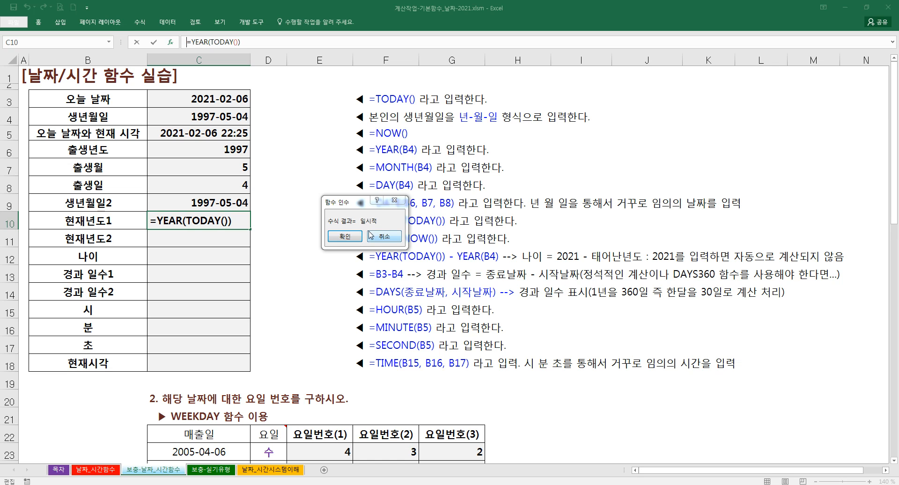
{"action": "left_click", "coordinate": [356, 238]}
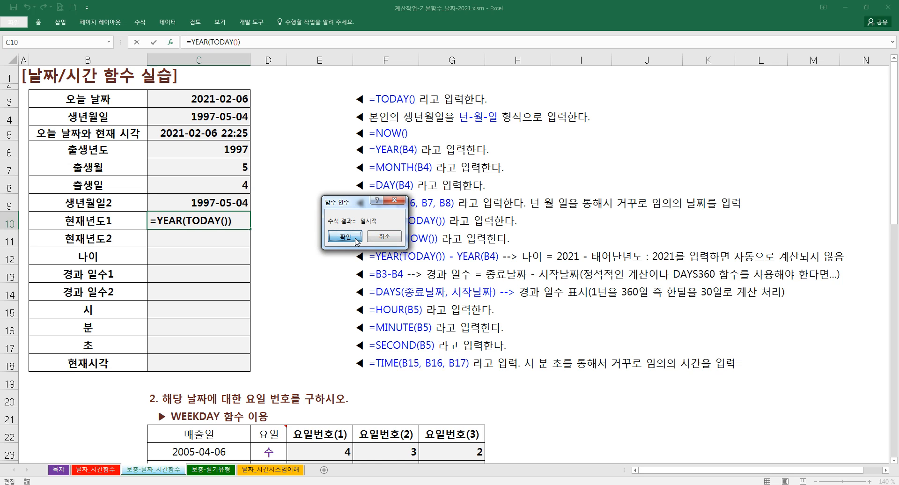
{"action": "left_click", "coordinate": [356, 237]}
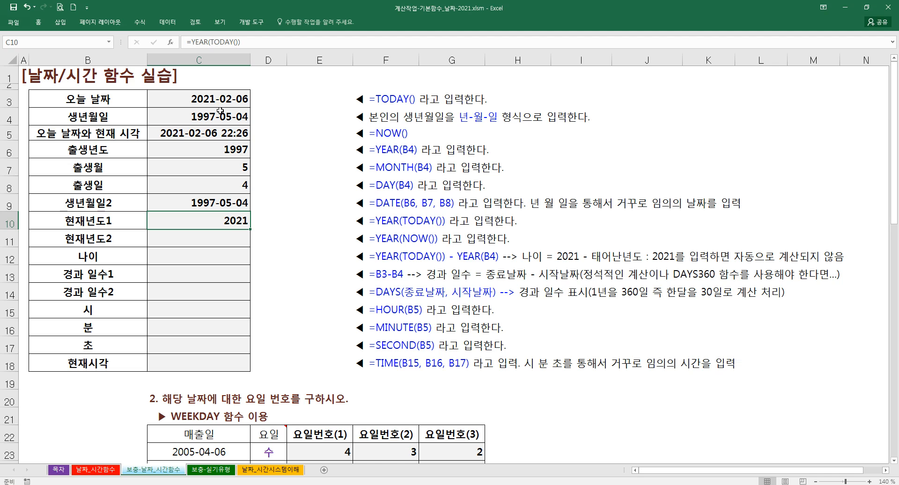
Fill the 현재년도2 cell C11 with =YEAR(NOW()), nesting now() in the function arguments dialog and reviewing both functions
{"action": "left_click", "coordinate": [225, 243]}
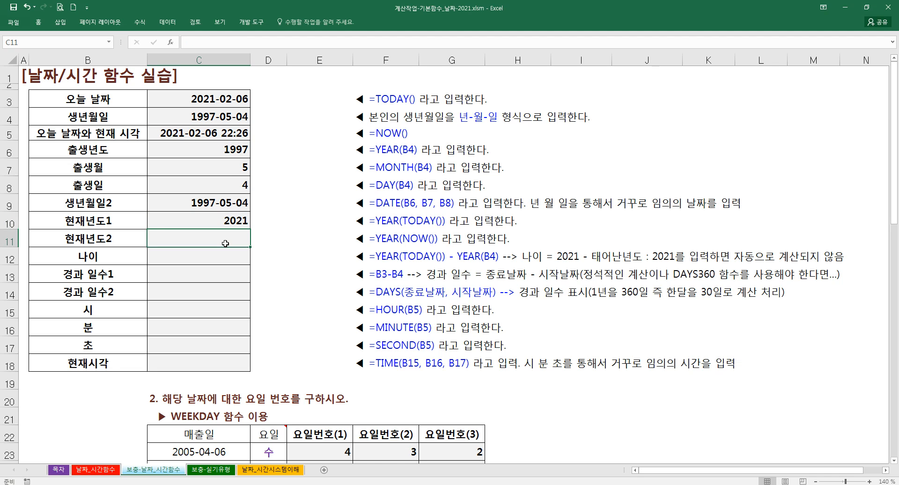
{"action": "type", "text": "="}
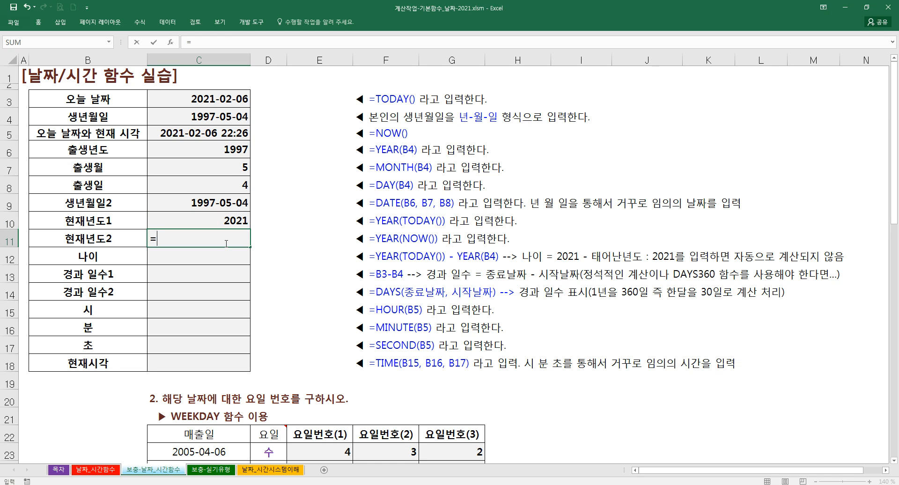
{"action": "type", "text": "yea"}
{"action": "key", "text": "Tab"}
{"action": "key", "text": "ctrl+a"}
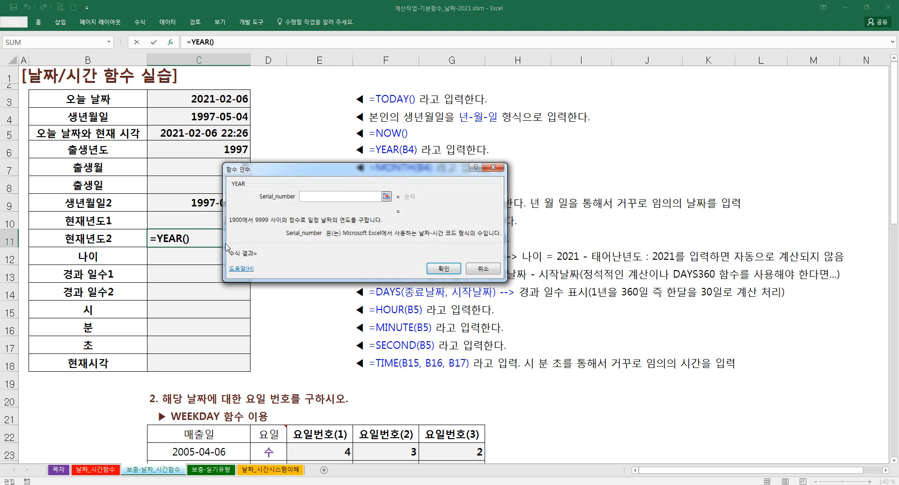
{"action": "type", "text": "now()"}
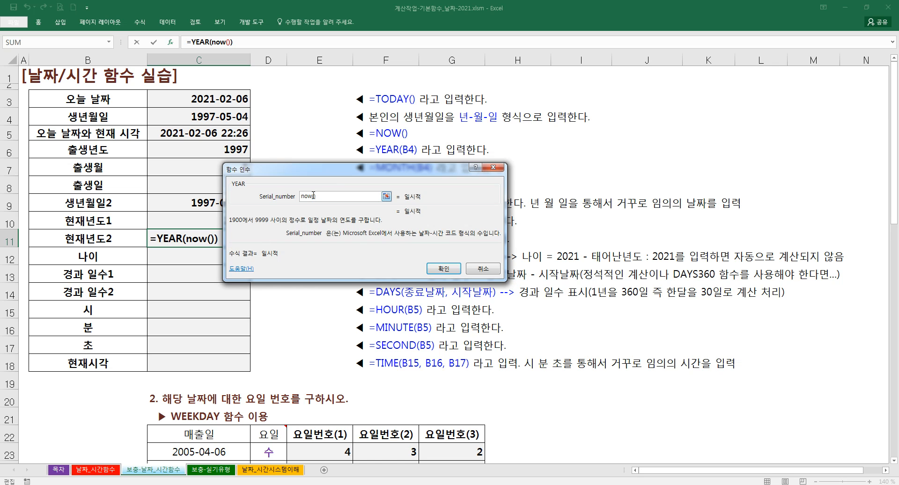
{"action": "left_click", "coordinate": [202, 43]}
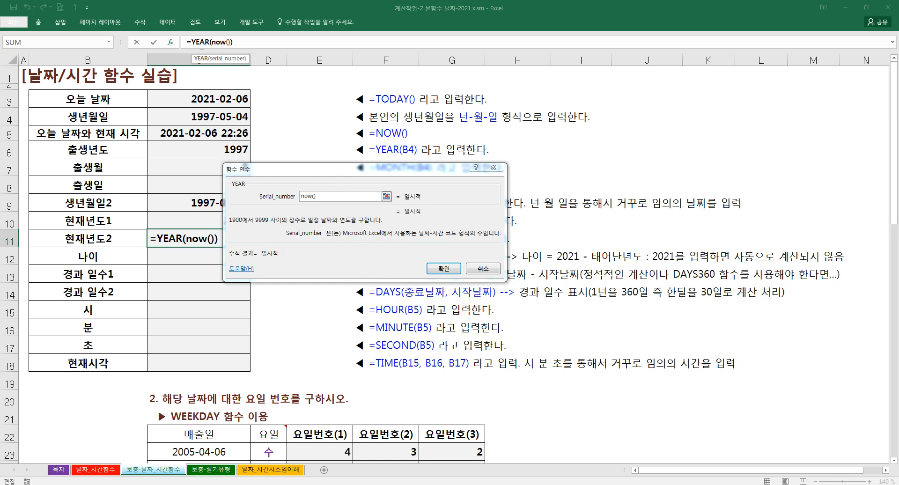
{"action": "left_click", "coordinate": [225, 42]}
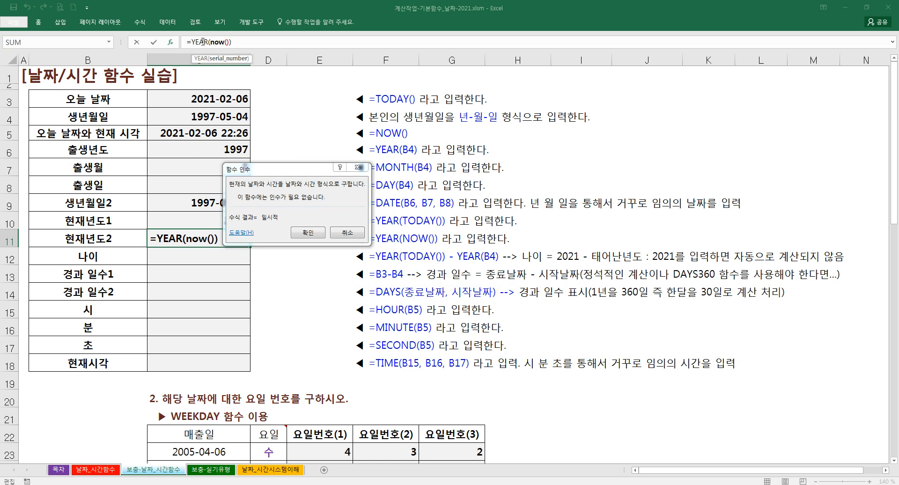
{"action": "left_click", "coordinate": [202, 42]}
{"action": "left_click", "coordinate": [448, 266]}
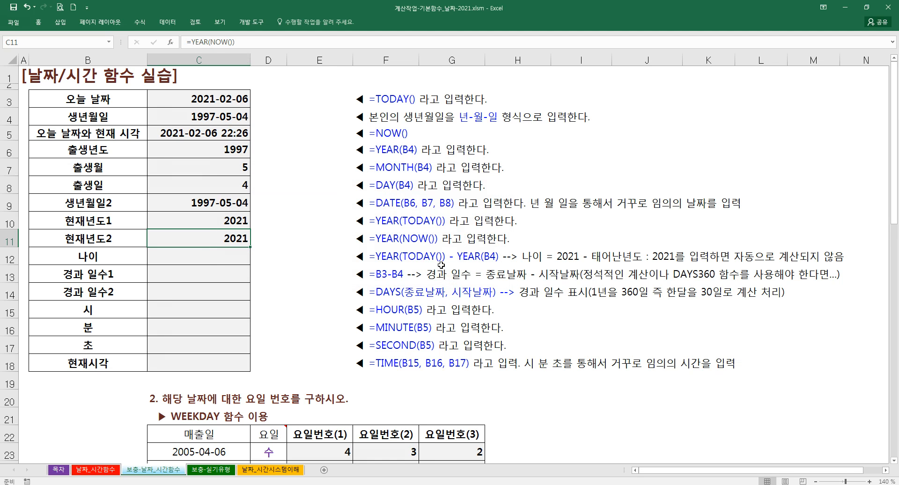
Move the formula notes in F3:F18 to E3:E18, closer to the practice table
{"action": "left_click", "coordinate": [225, 221]}
{"action": "left_click", "coordinate": [381, 242]}
{"action": "left_click", "coordinate": [438, 242]}
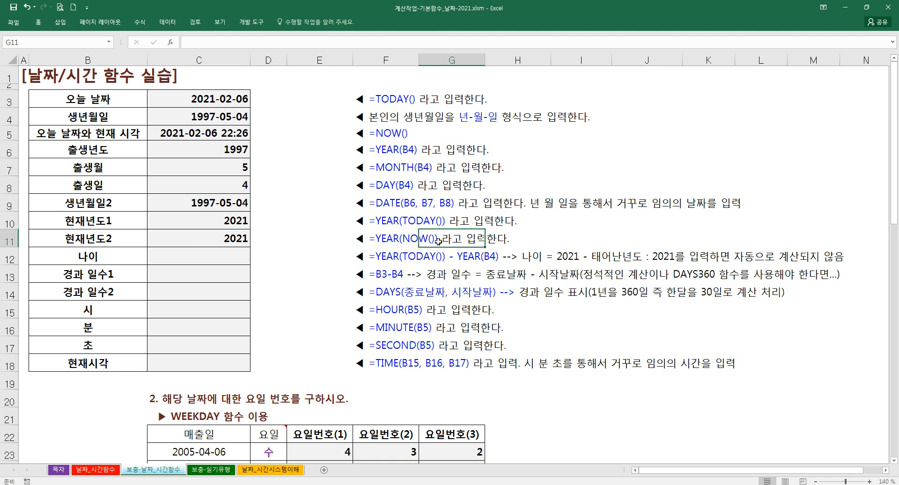
{"action": "left_click", "coordinate": [397, 240]}
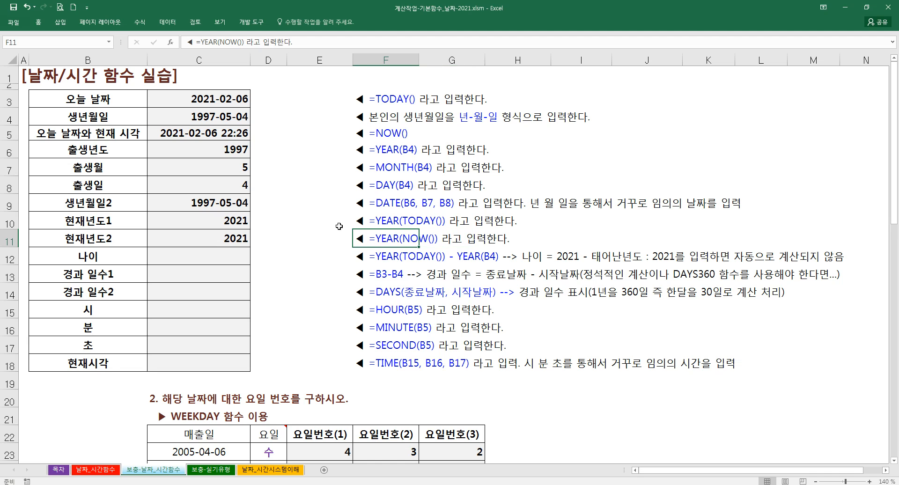
{"action": "left_click", "coordinate": [321, 217]}
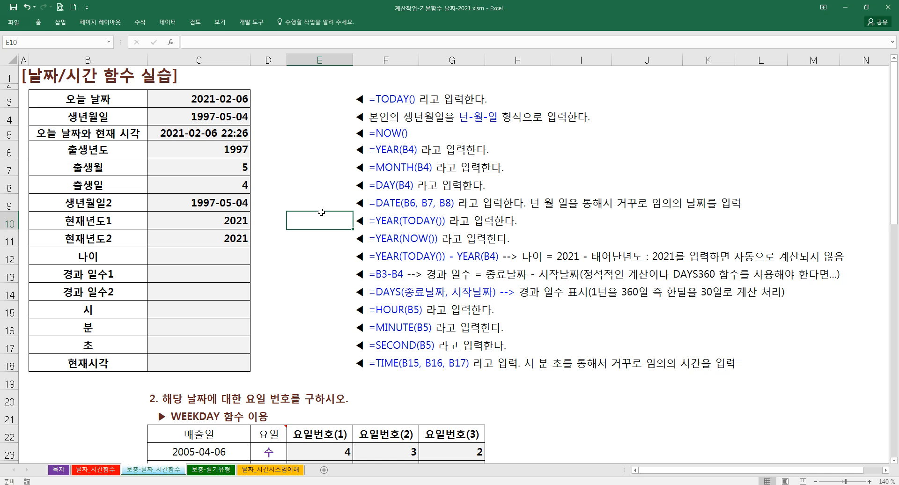
{"action": "left_click_drag", "start_coordinate": [357, 100], "coordinate": [318, 341]}
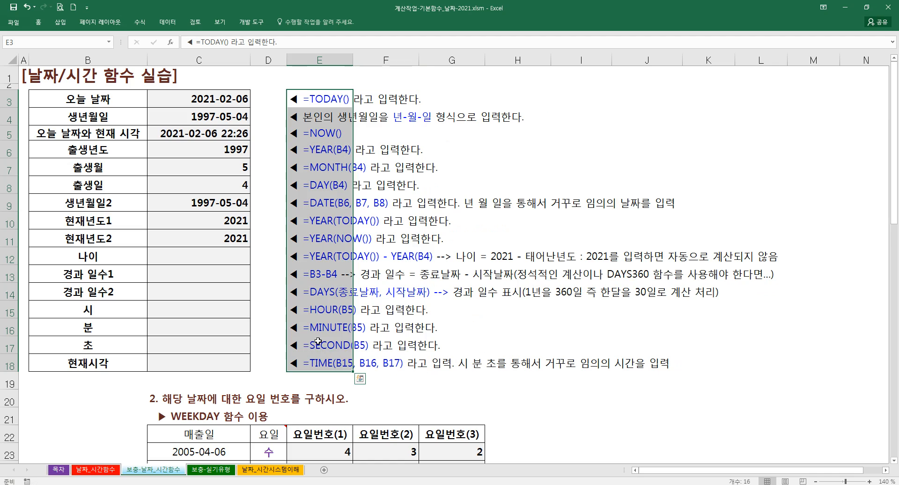
Set the worksheet zoom to 155% so the practice table and its formula notes fit the view
{"action": "left_click", "coordinate": [324, 328]}
{"action": "scroll", "coordinate": [326, 323], "scroll_direction": "up", "scroll_amount": 1}
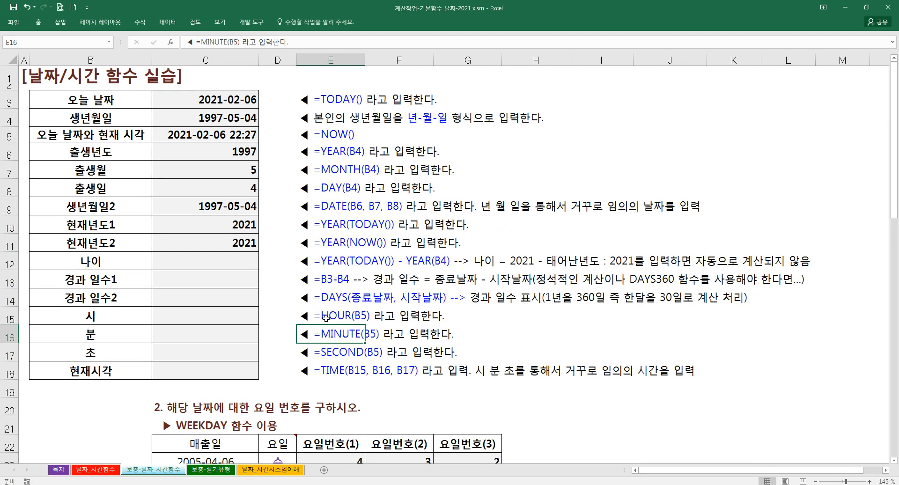
{"action": "scroll", "coordinate": [326, 318], "scroll_direction": "up", "scroll_amount": 1}
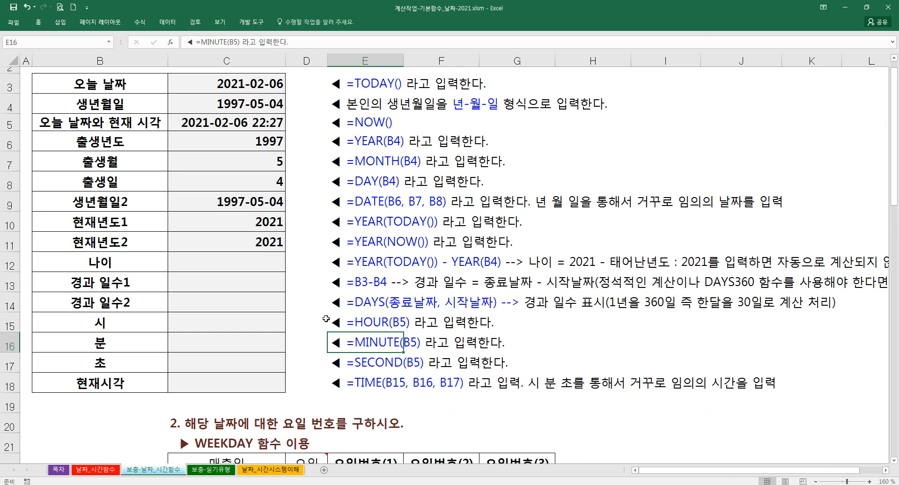
{"action": "left_click", "coordinate": [815, 481]}
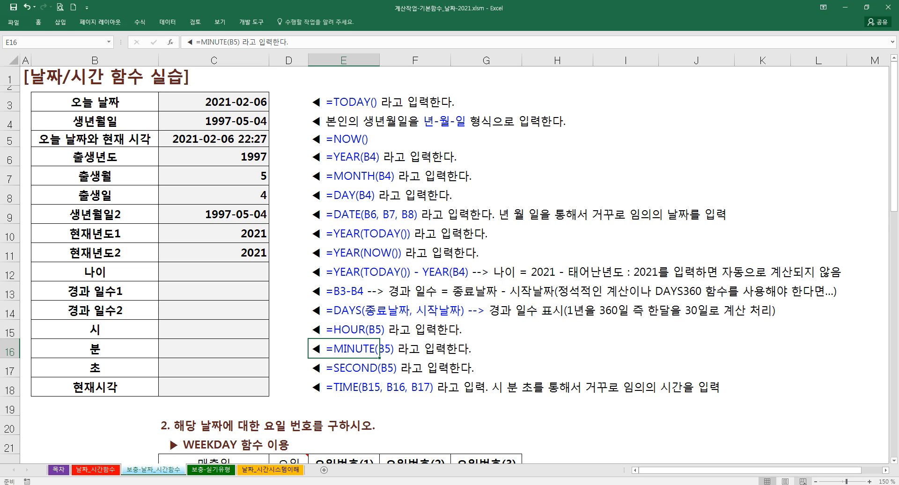
{"action": "left_click", "coordinate": [885, 481]}
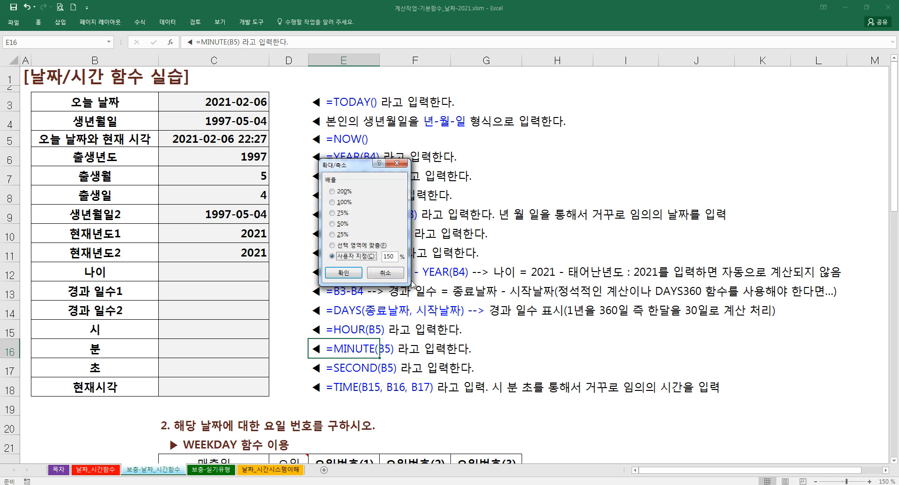
{"action": "left_click", "coordinate": [361, 257]}
{"action": "type", "text": "155"}
{"action": "key", "text": "Return"}
{"action": "left_click", "coordinate": [301, 254]}
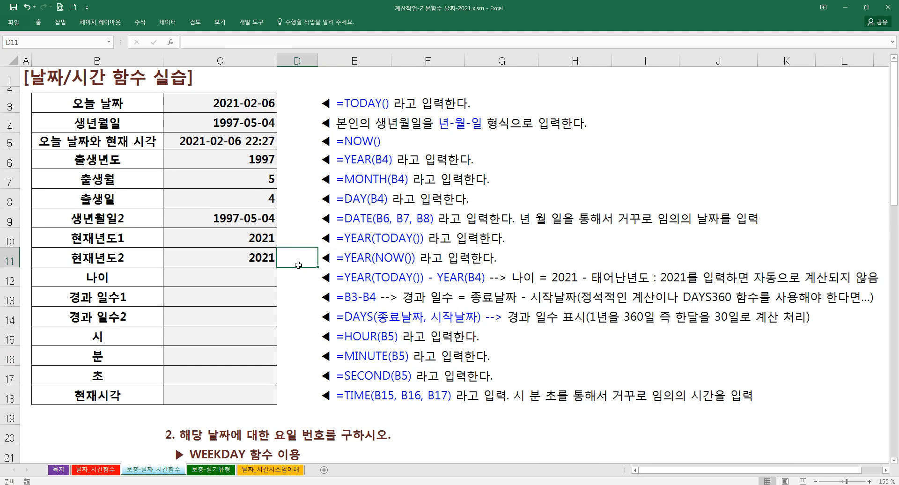
{"action": "left_click", "coordinate": [220, 275]}
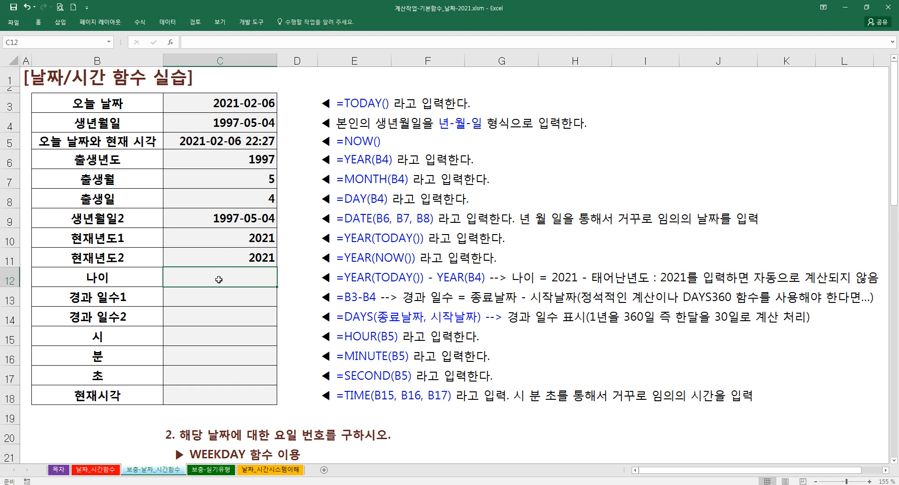
{"action": "type", "text": "="}
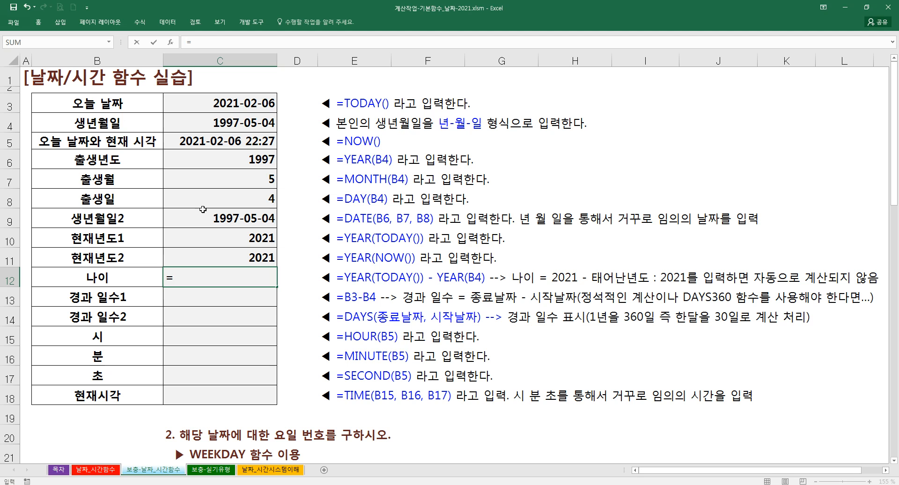
{"action": "type", "text": "yea"}
{"action": "key", "text": "Tab"}
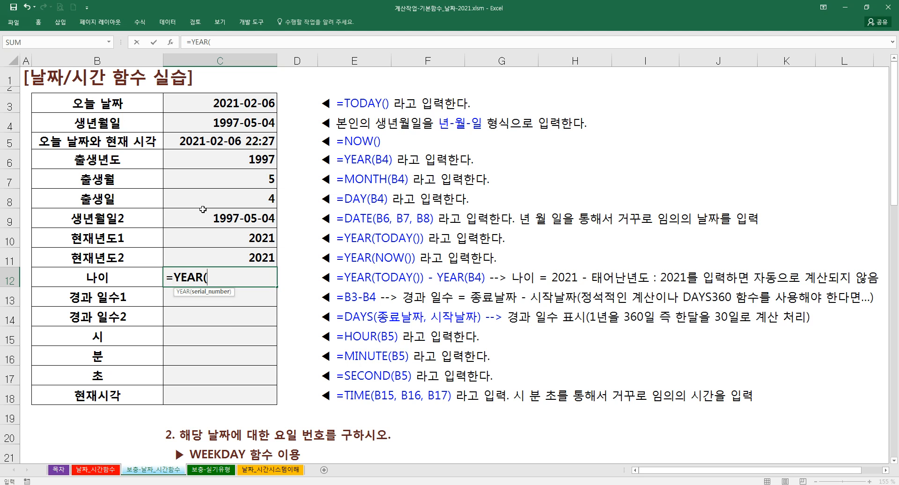
{"action": "key", "text": "BackSpace"}
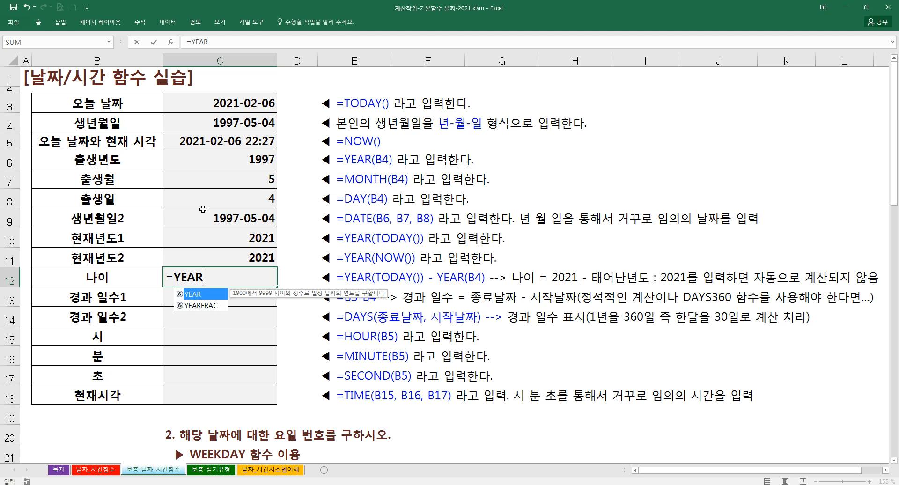
{"action": "type", "text": "("}
{"action": "key", "text": "ctrl+a"}
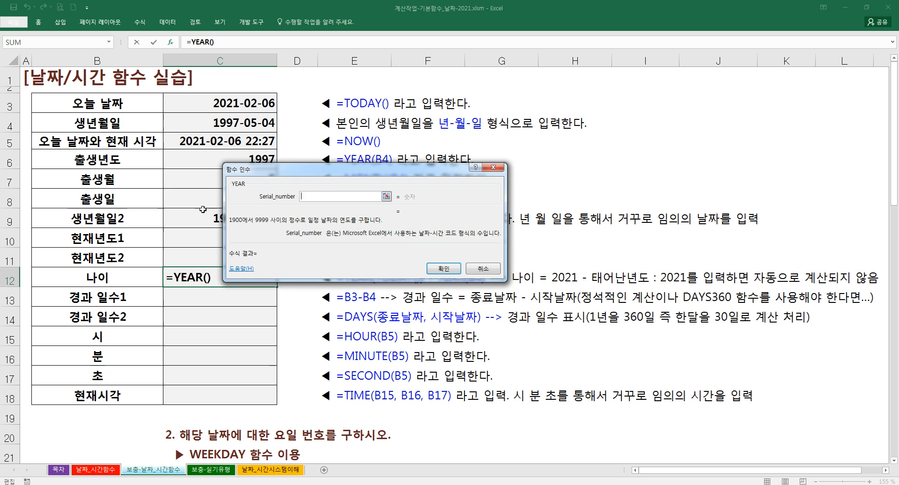
{"action": "type", "text": "tod"}
{"action": "key", "text": "Escape"}
Calculate the age (나이) in C12 with =2021-YEAR(C4), picking the birth date as the YEAR argument
{"action": "type", "text": "=2021-yea"}
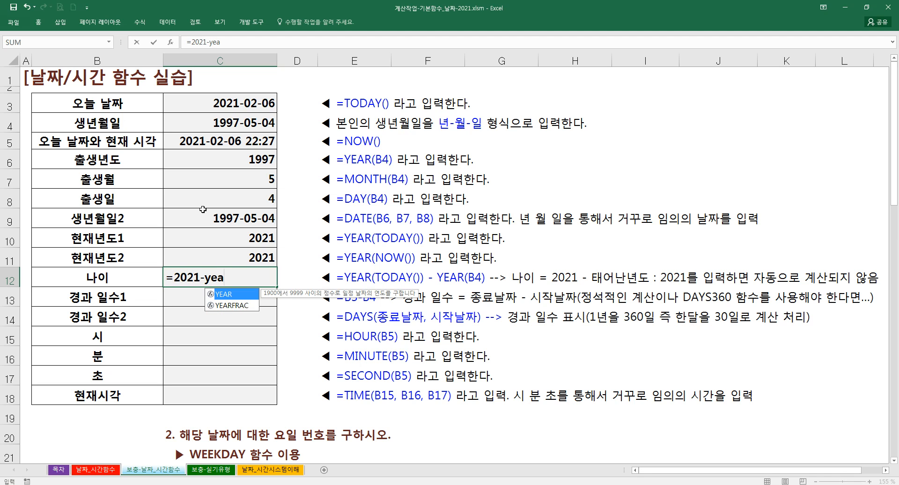
{"action": "key", "text": "Tab"}
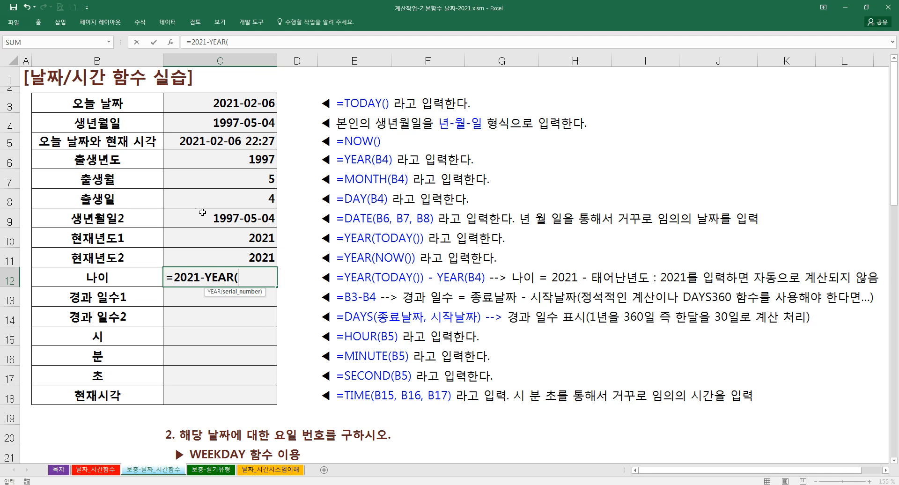
{"action": "left_click", "coordinate": [233, 124]}
{"action": "key", "text": "BackSpace"}
{"action": "key", "text": "BackSpace"}
{"action": "key", "text": "ctrl+a"}
{"action": "left_click", "coordinate": [255, 124]}
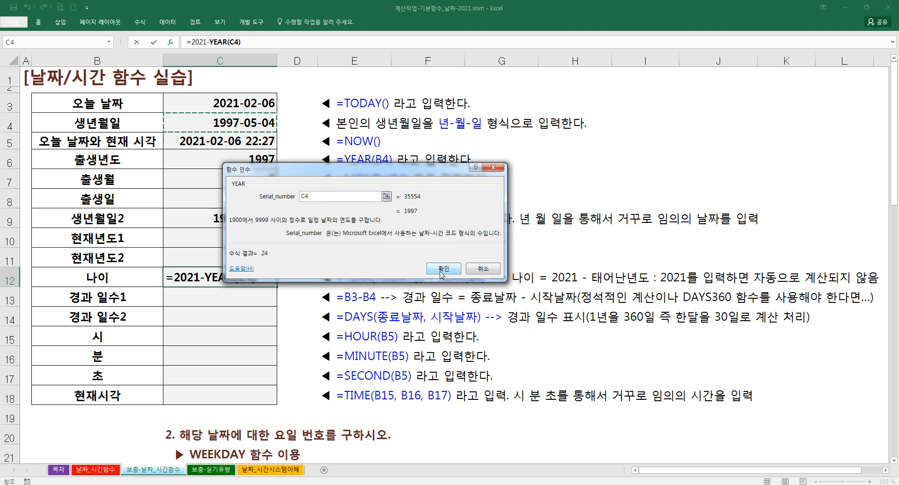
{"action": "left_click_drag", "start_coordinate": [376, 185], "coordinate": [465, 213]}
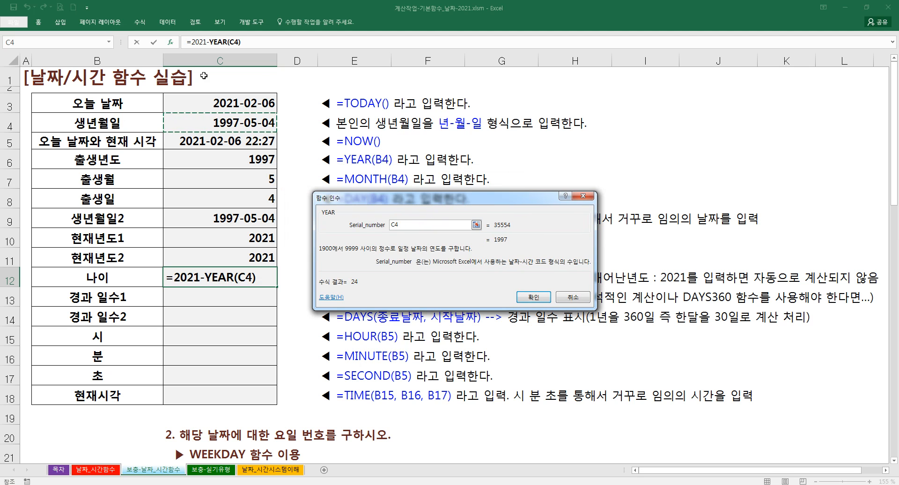
{"action": "left_click", "coordinate": [191, 42]}
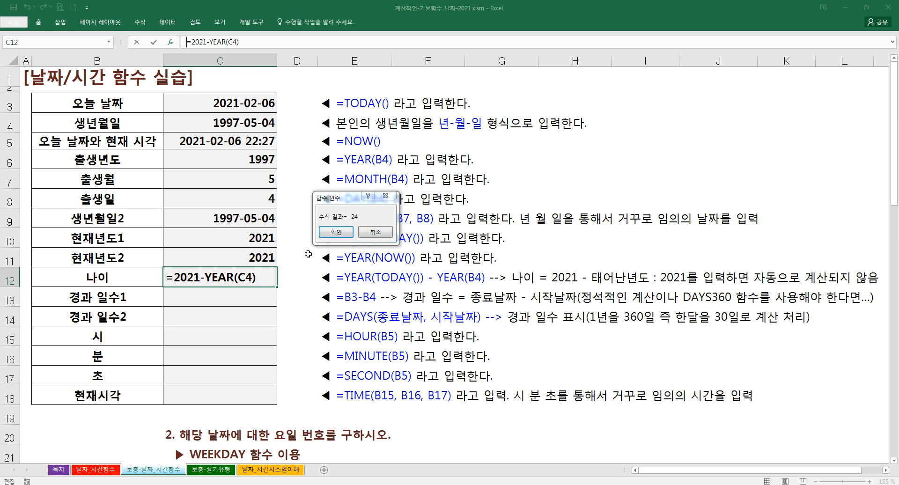
{"action": "left_click", "coordinate": [335, 232]}
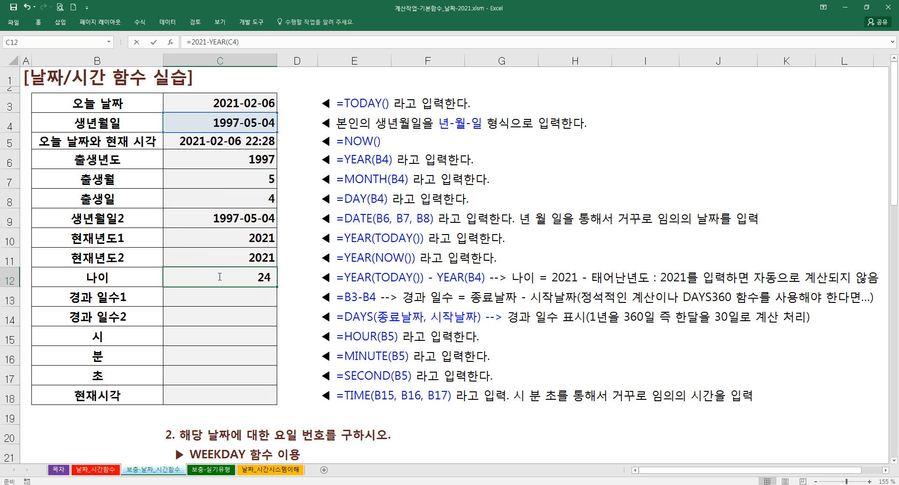
Review the hard-coded 2021 in the C12 formula and delete the formula from the cell
{"action": "double_click", "coordinate": [220, 277]}
{"action": "left_click_drag", "start_coordinate": [201, 277], "coordinate": [181, 277]}
{"action": "left_click_drag", "start_coordinate": [178, 277], "coordinate": [202, 280]}
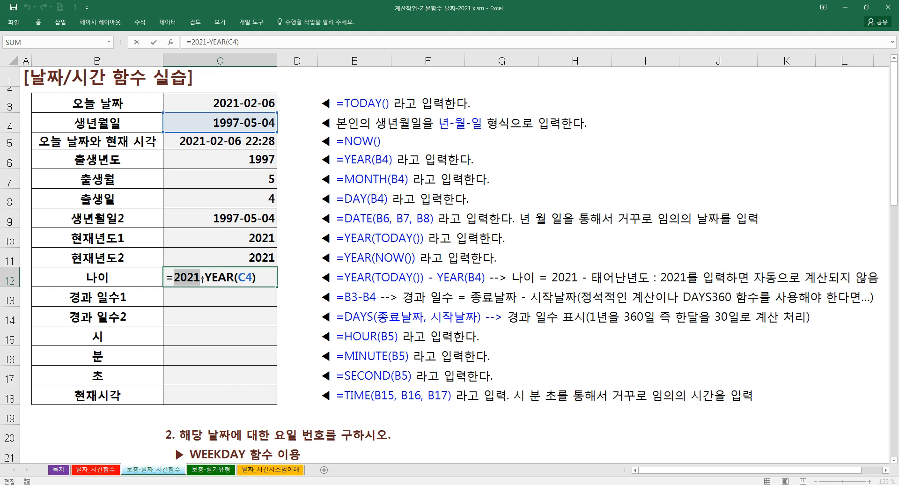
{"action": "key", "text": "ctrl+Return"}
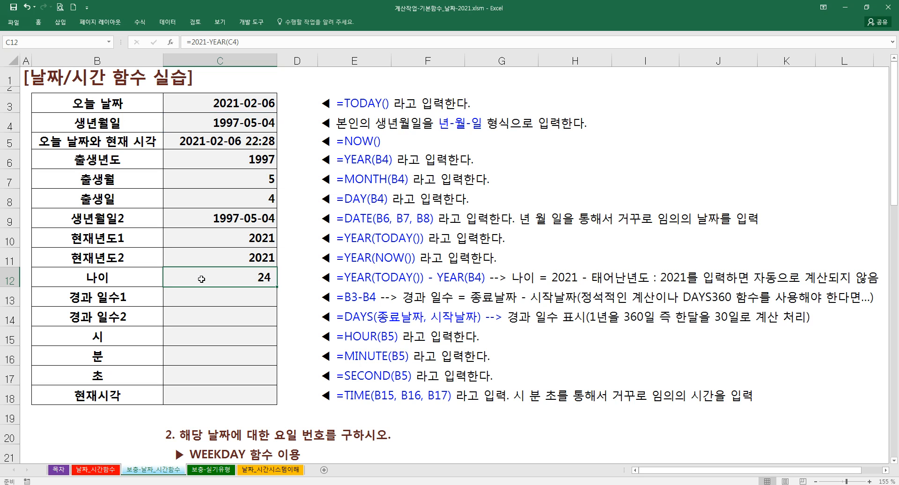
{"action": "key", "text": "Delete"}
Begin a new age formula in C12 with YEAR, nesting today() as its serial number in the function arguments
{"action": "type", "text": "="}
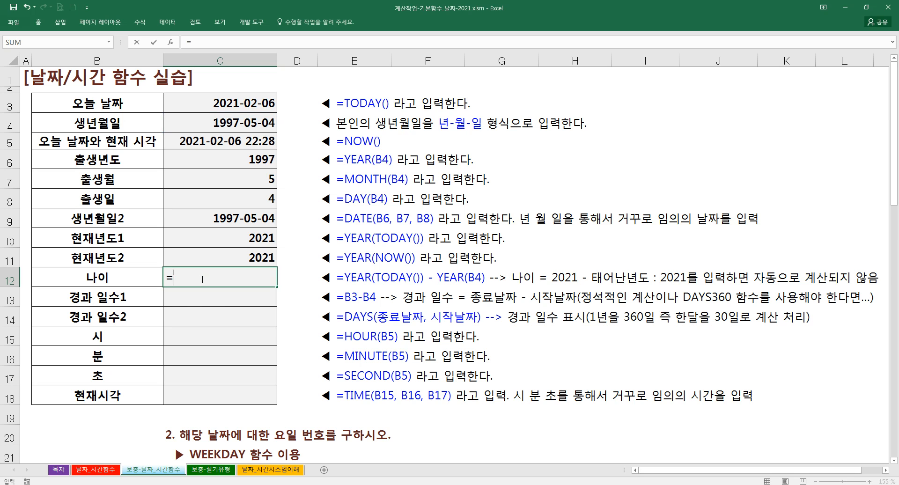
{"action": "type", "text": "ye"}
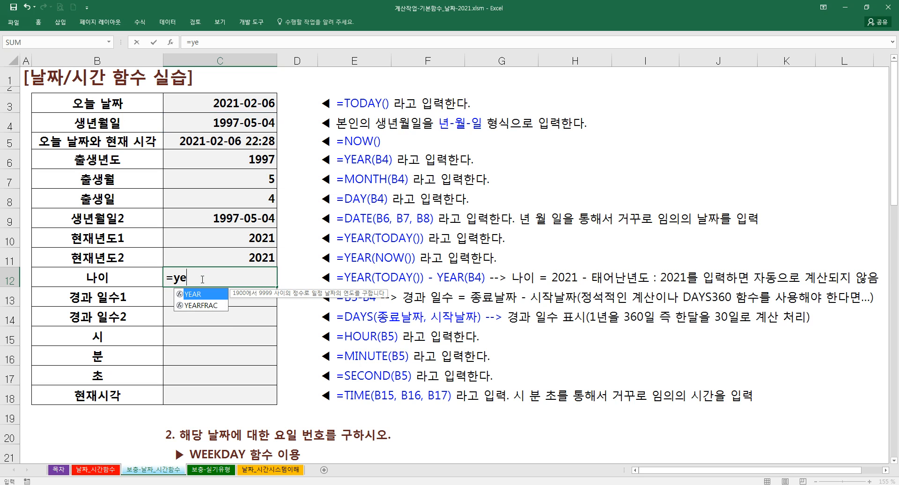
{"action": "key", "text": "Tab"}
{"action": "type", "text": "to"}
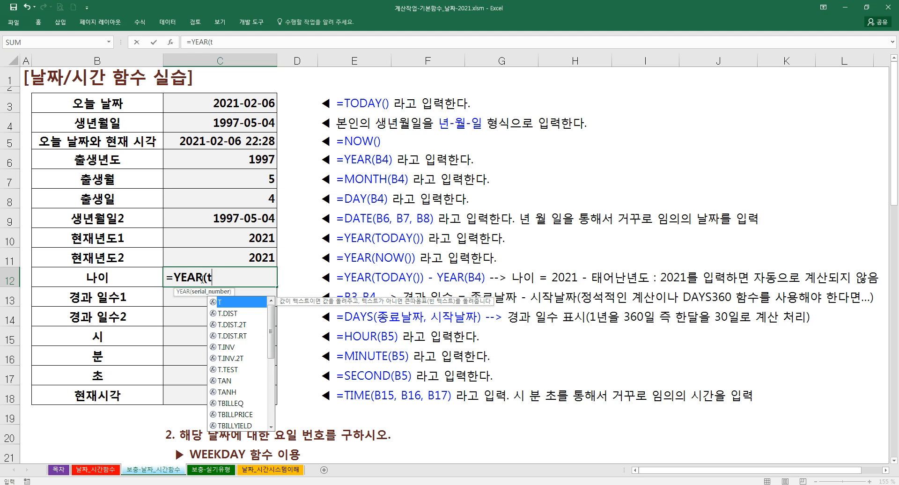
{"action": "key", "text": "BackSpace"}
{"action": "key", "text": "BackSpace"}
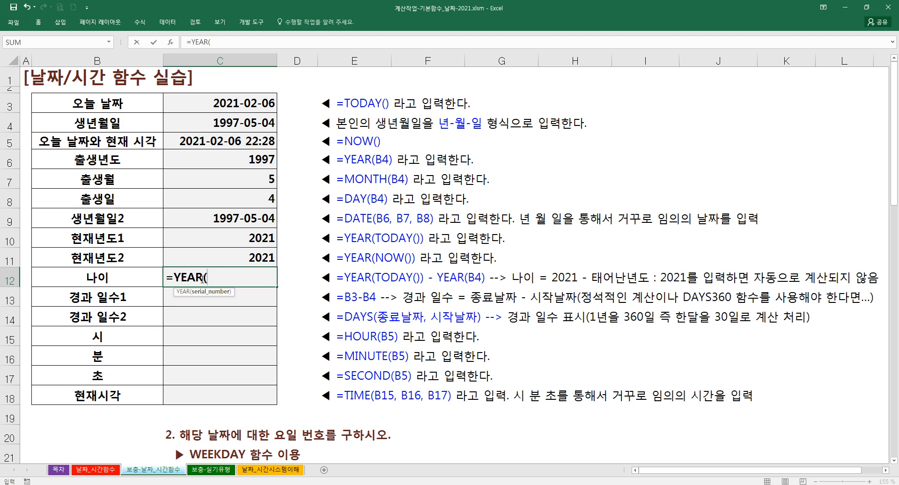
{"action": "key", "text": "ctrl+a"}
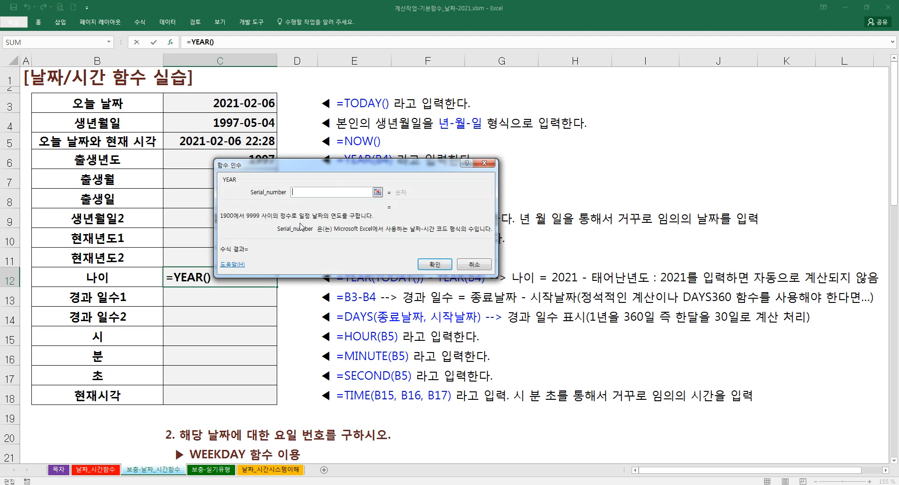
{"action": "type", "text": "today"}
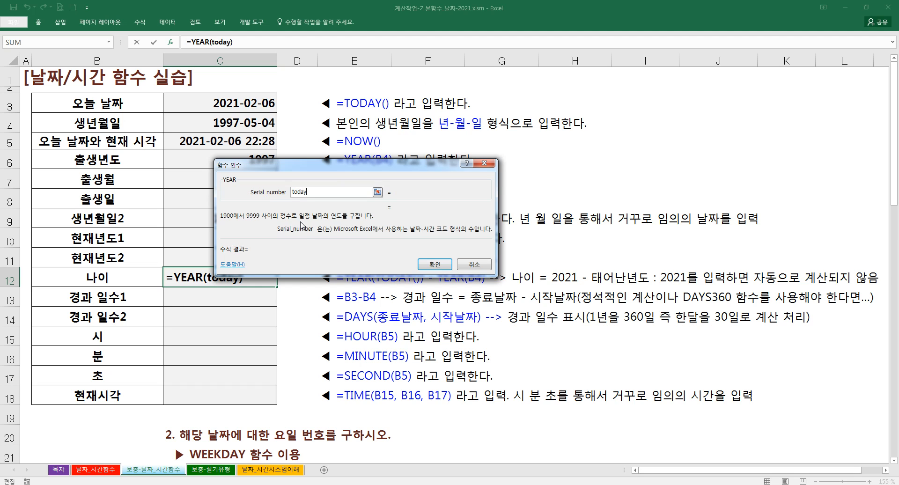
{"action": "type", "text": "()"}
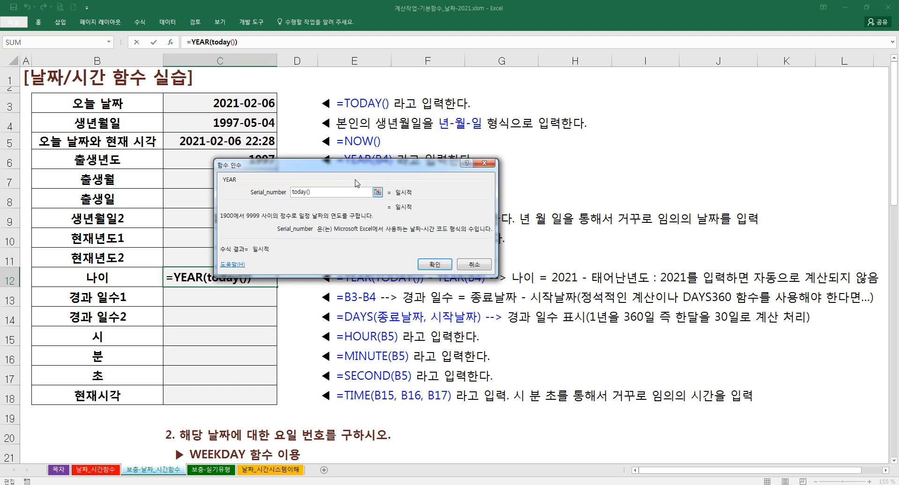
Compare the arguments of the nested TODAY function and the outer YEAR function in the C12 formula
{"action": "left_click", "coordinate": [225, 43]}
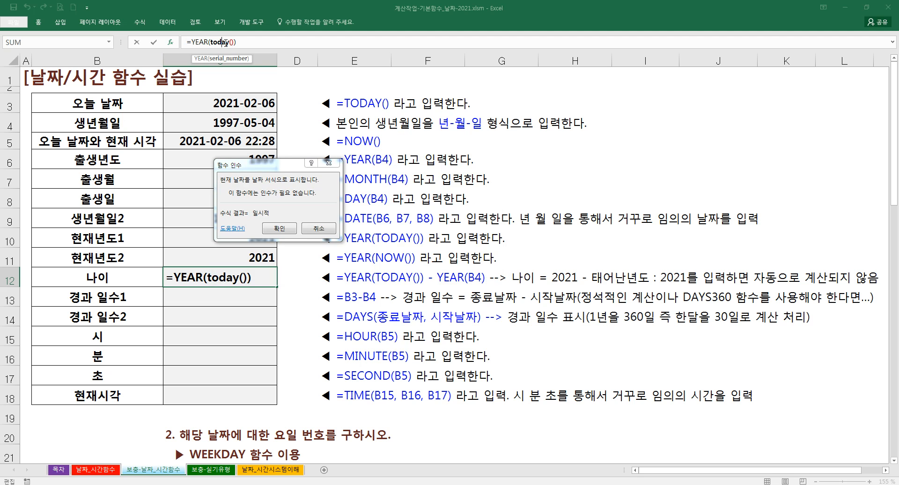
{"action": "left_click", "coordinate": [202, 42]}
{"action": "left_click", "coordinate": [224, 42]}
{"action": "left_click", "coordinate": [201, 42]}
{"action": "left_click", "coordinate": [223, 42]}
{"action": "left_click", "coordinate": [200, 42]}
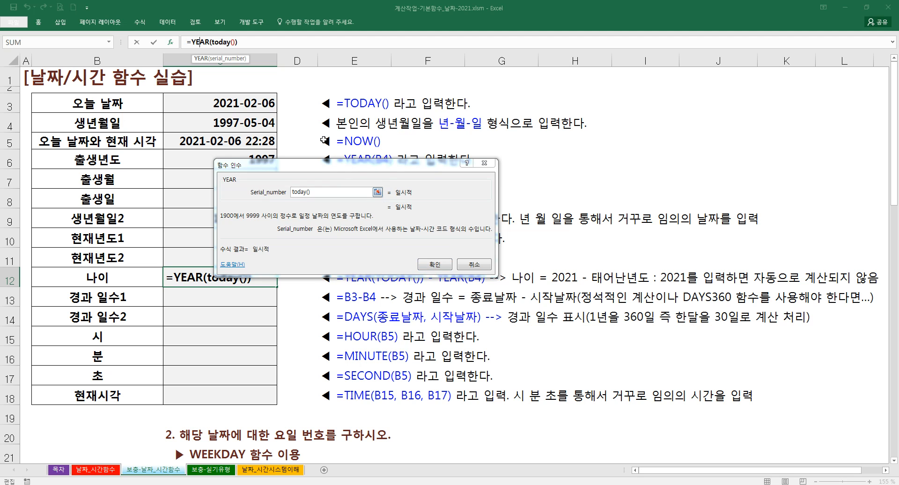
Try appending -year without an argument to the C12 formula, and remove the addition again
{"action": "left_click", "coordinate": [246, 41]}
{"action": "type", "text": "-year"}
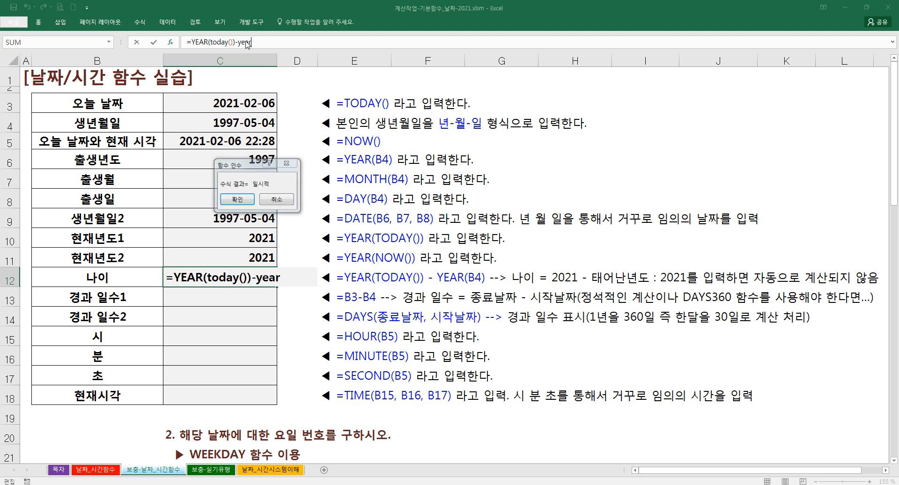
{"action": "key", "text": "ctrl+Return"}
{"action": "key", "text": "F2"}
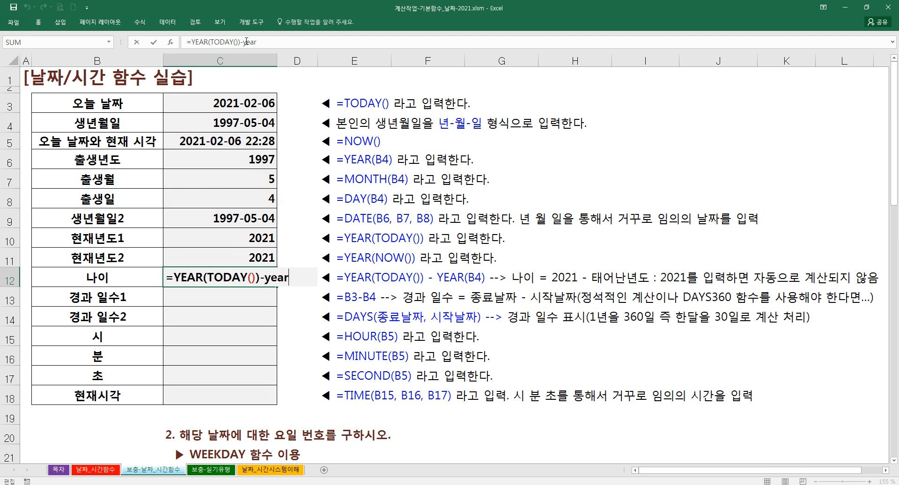
{"action": "key", "text": "BackSpace"}
{"action": "key", "text": "BackSpace"}
{"action": "key", "text": "BackSpace"}
{"action": "key", "text": "BackSpace"}
{"action": "key", "text": "BackSpace"}
Append -year() to the =YEAR(TODAY()) formula in C12 with its function arguments open
{"action": "left_click", "coordinate": [171, 42]}
{"action": "left_click_drag", "start_coordinate": [226, 129], "coordinate": [336, 149]}
{"action": "left_click", "coordinate": [258, 44]}
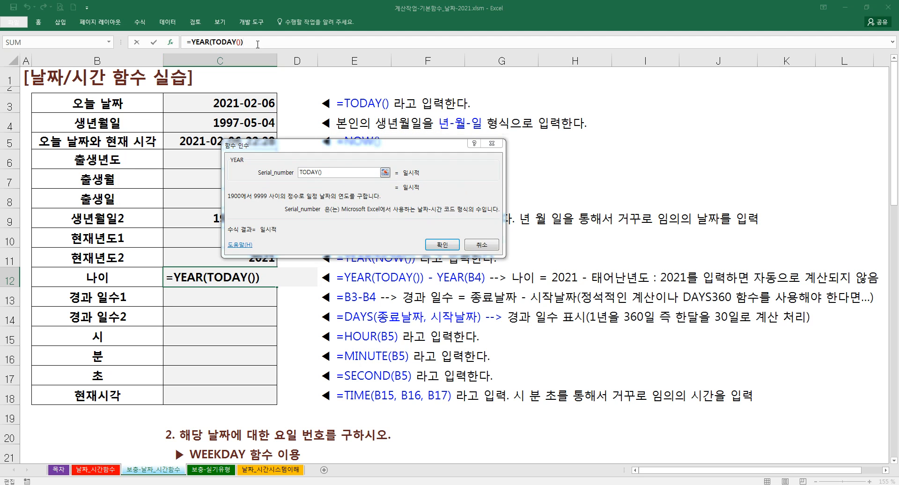
{"action": "type", "text": "-yeat"}
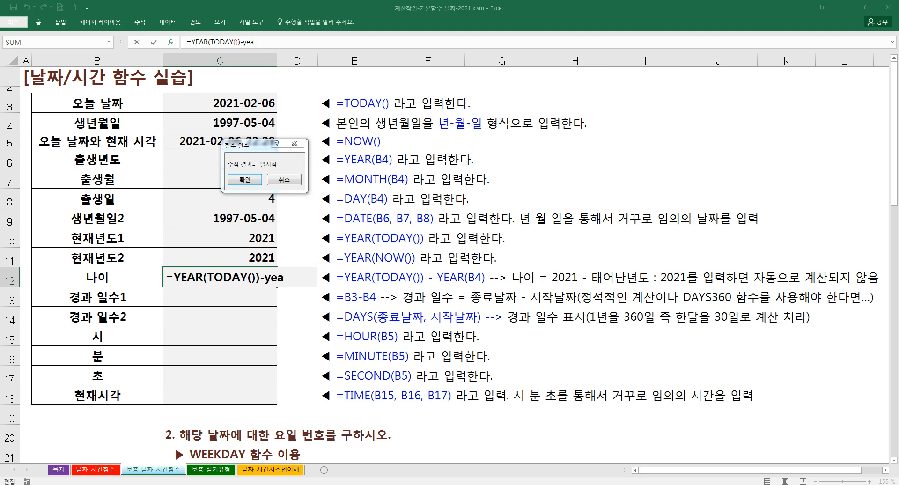
{"action": "key", "text": "BackSpace"}
{"action": "type", "text": "r(*"}
{"action": "key", "text": "BackSpace"}
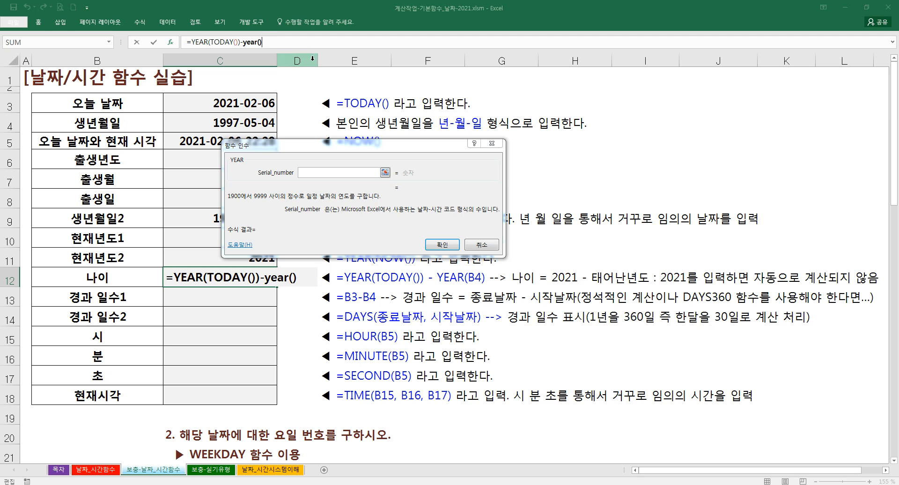
Use the birth date in C4 as the second YEAR function's serial number and confirm the age formula =YEAR(TODAY())-YEAR(C4)
{"action": "left_click_drag", "start_coordinate": [322, 160], "coordinate": [401, 160]}
{"action": "left_click", "coordinate": [397, 175]}
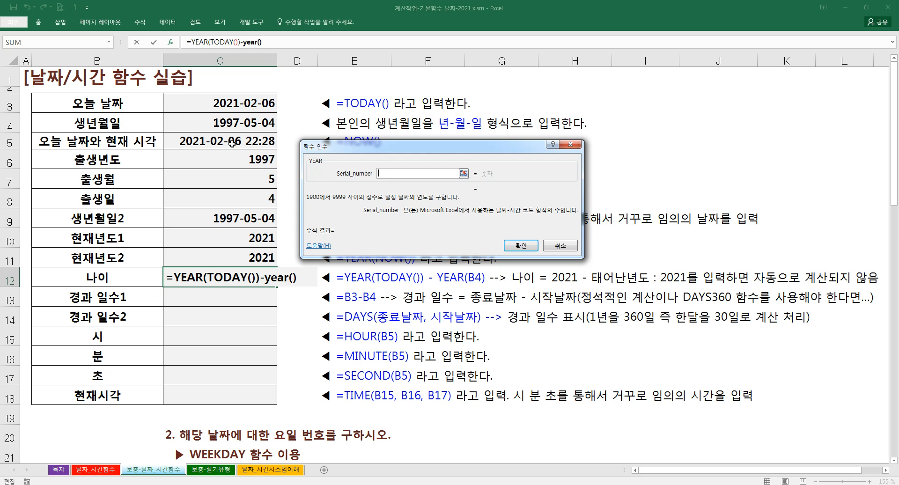
{"action": "left_click", "coordinate": [218, 122]}
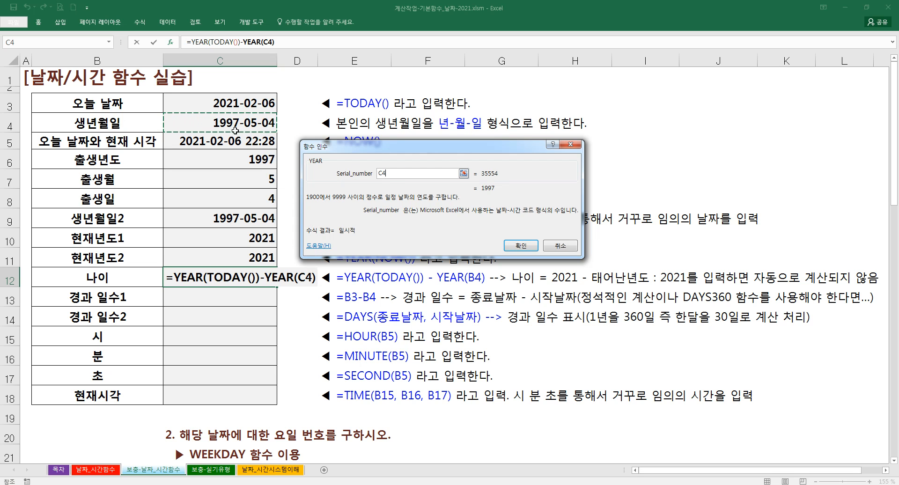
{"action": "left_click", "coordinate": [187, 42]}
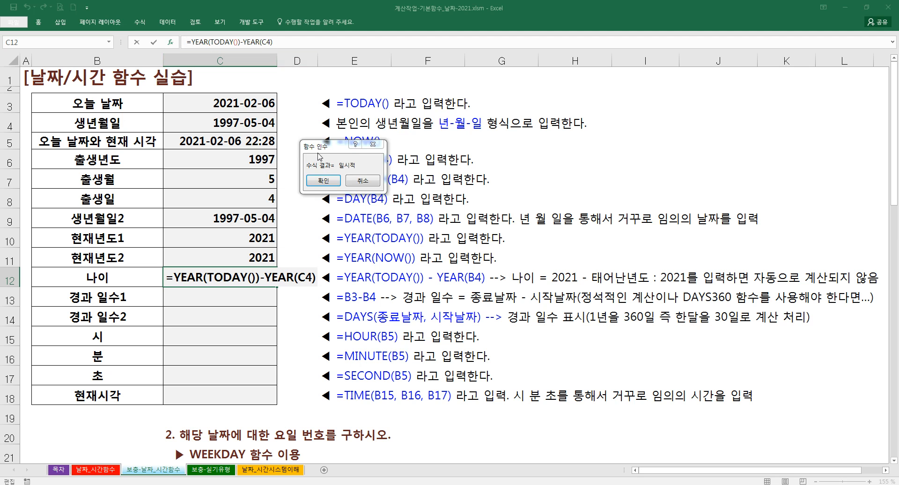
{"action": "left_click", "coordinate": [323, 180]}
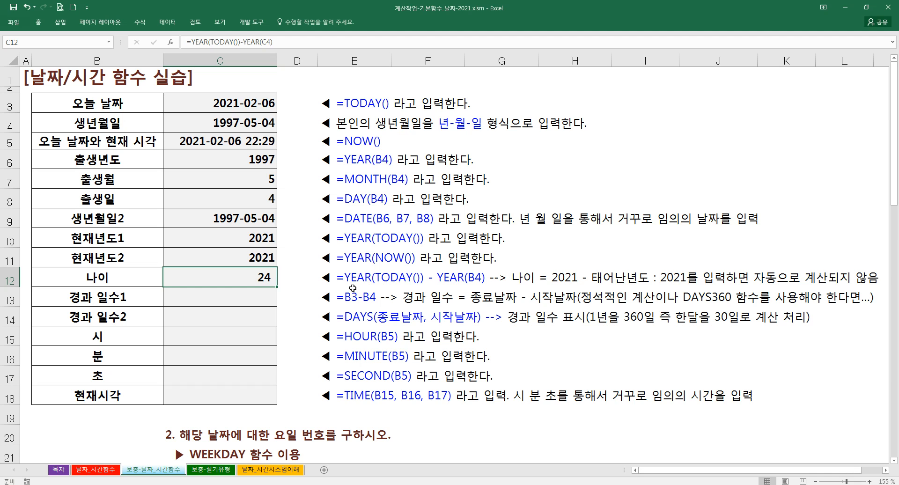
Calculate the elapsed days in C13 with the subtraction formula =C3-C4
{"action": "left_click", "coordinate": [242, 297]}
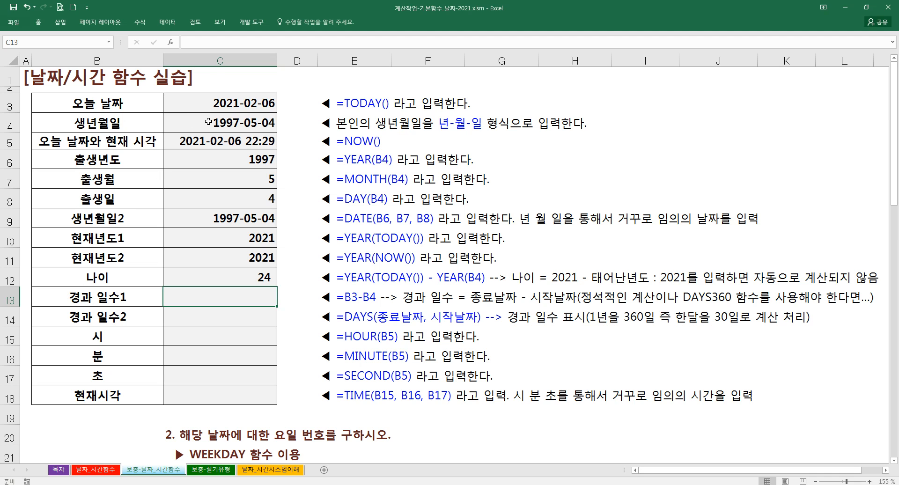
{"action": "type", "text": "="}
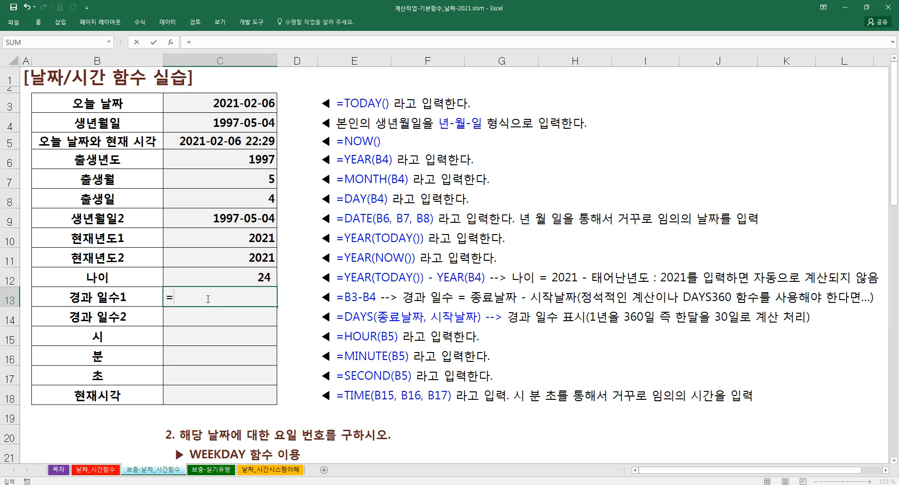
{"action": "left_click", "coordinate": [225, 105]}
{"action": "type", "text": "-"}
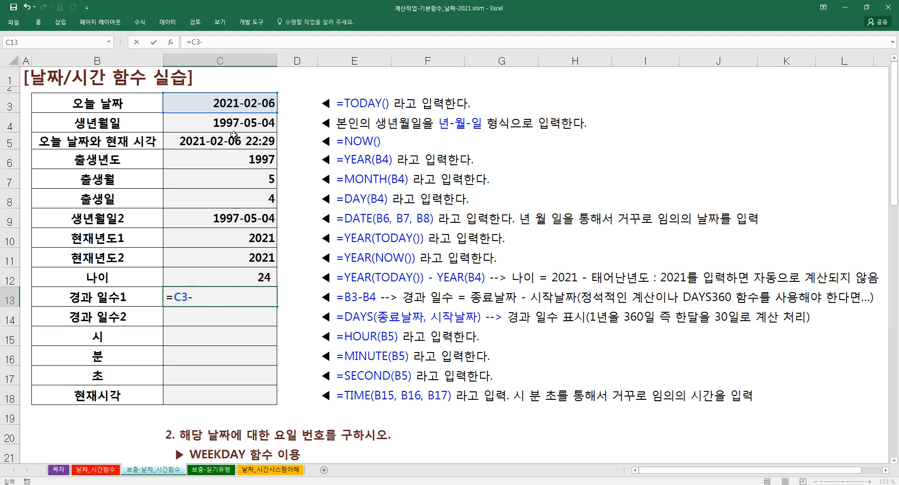
{"action": "left_click", "coordinate": [230, 121]}
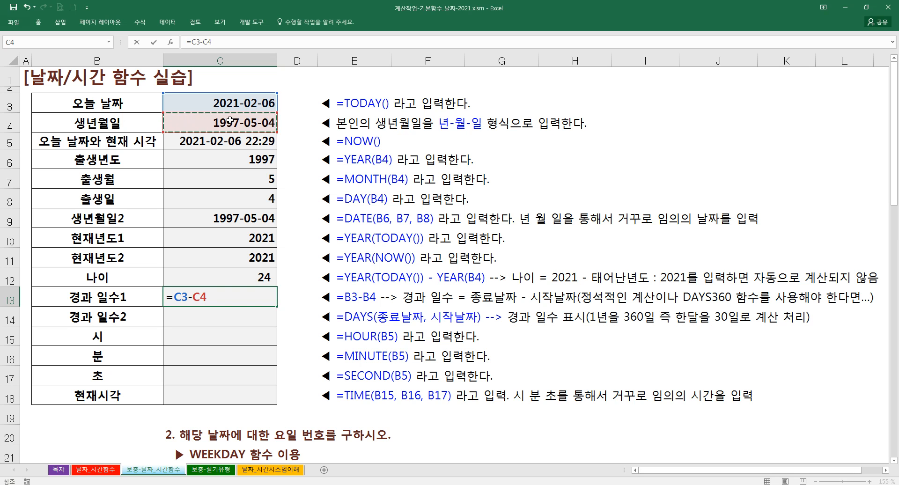
{"action": "key", "text": "Return"}
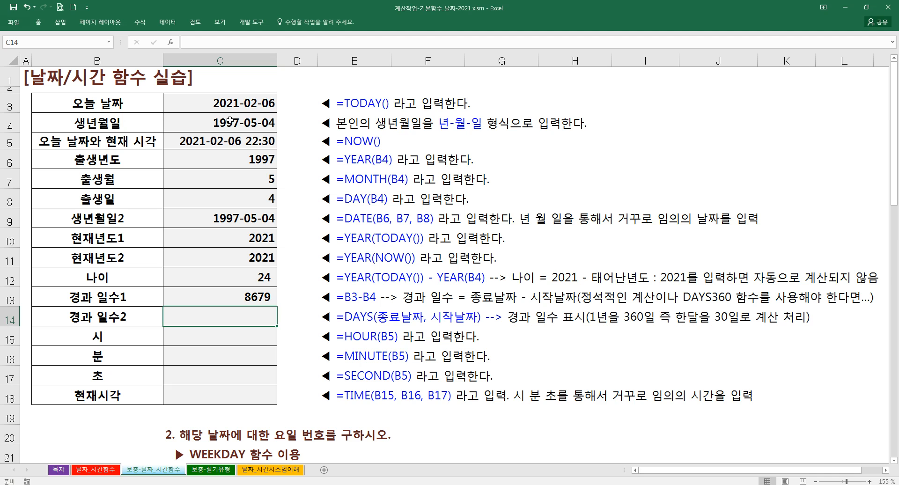
Calculate the elapsed days in C14 with the DAYS function, using C3 as the end date and C4 as the start date
{"action": "type", "text": "=day"}
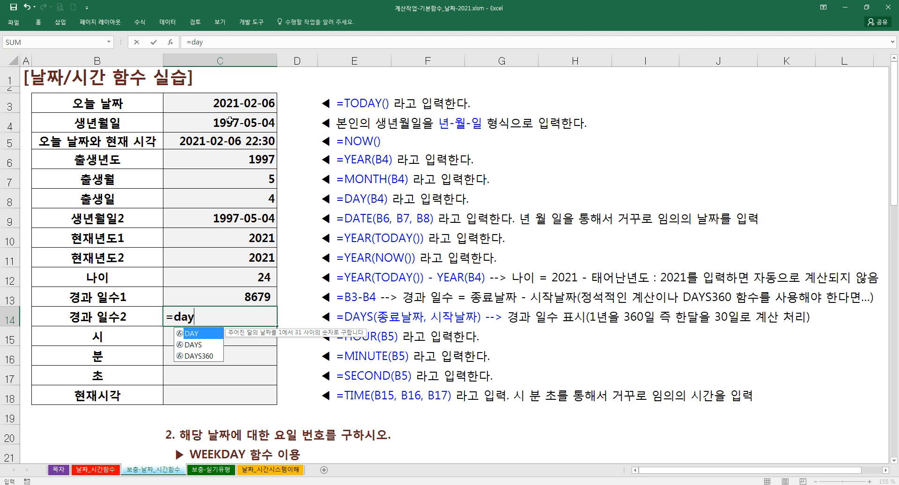
{"action": "type", "text": "s"}
{"action": "key", "text": "Tab"}
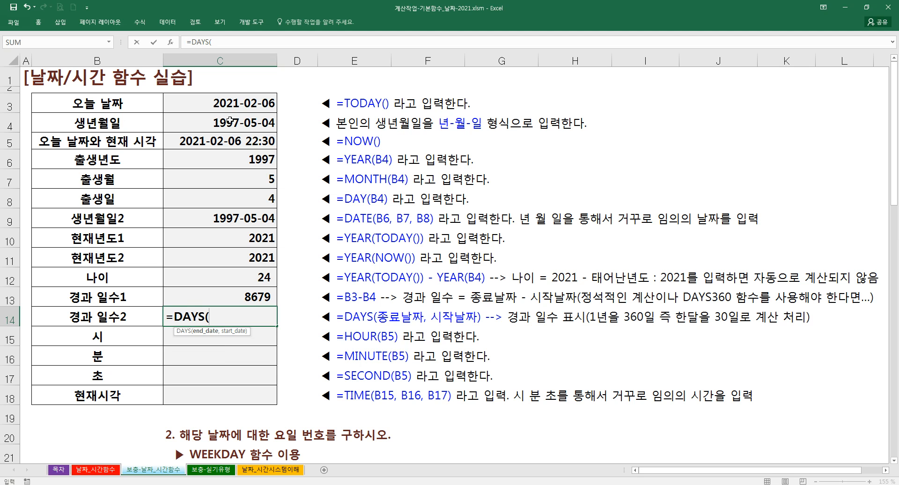
{"action": "key", "text": "ctrl+a"}
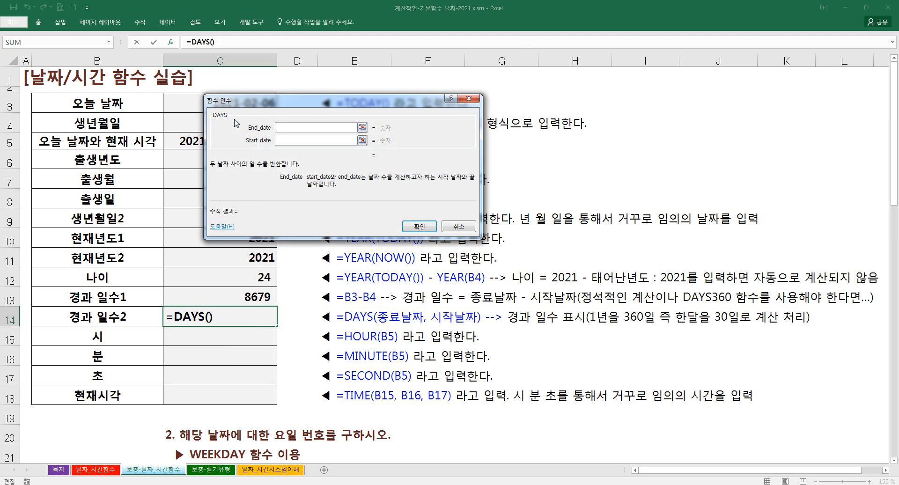
{"action": "left_click_drag", "start_coordinate": [270, 117], "coordinate": [343, 197]}
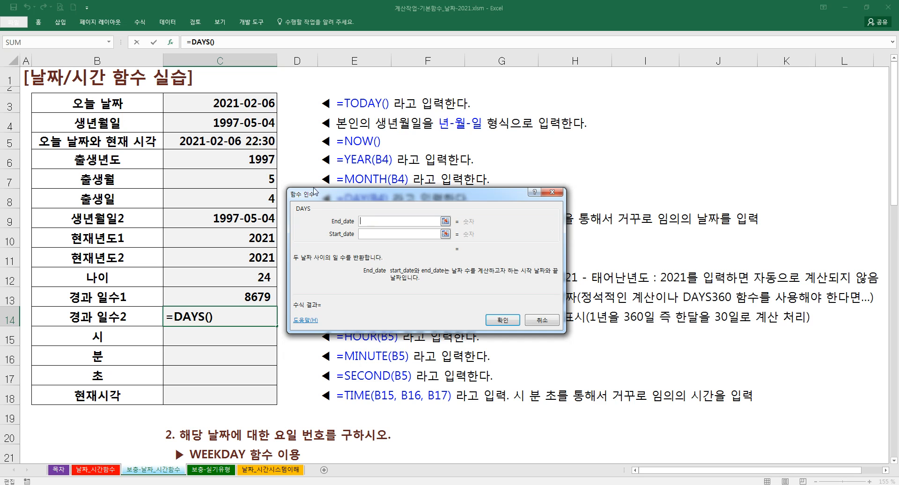
{"action": "left_click", "coordinate": [243, 104]}
{"action": "left_click", "coordinate": [361, 232]}
{"action": "left_click", "coordinate": [234, 124]}
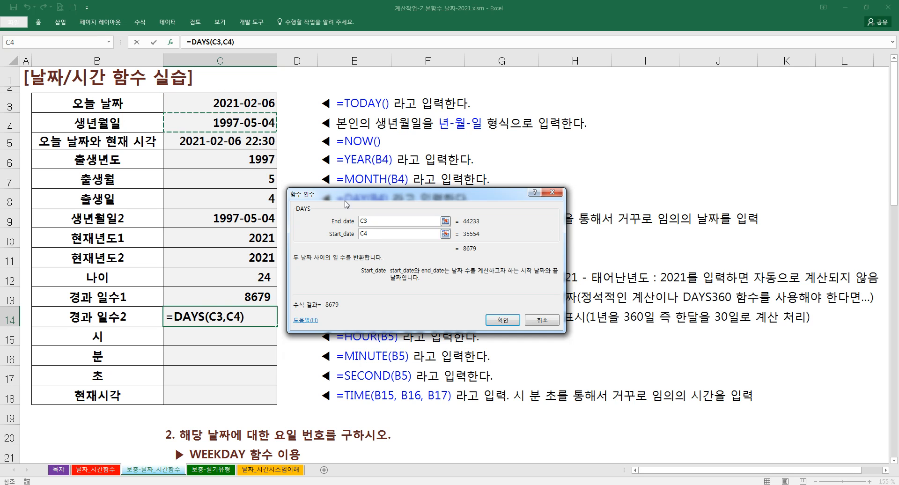
{"action": "left_click", "coordinate": [502, 320]}
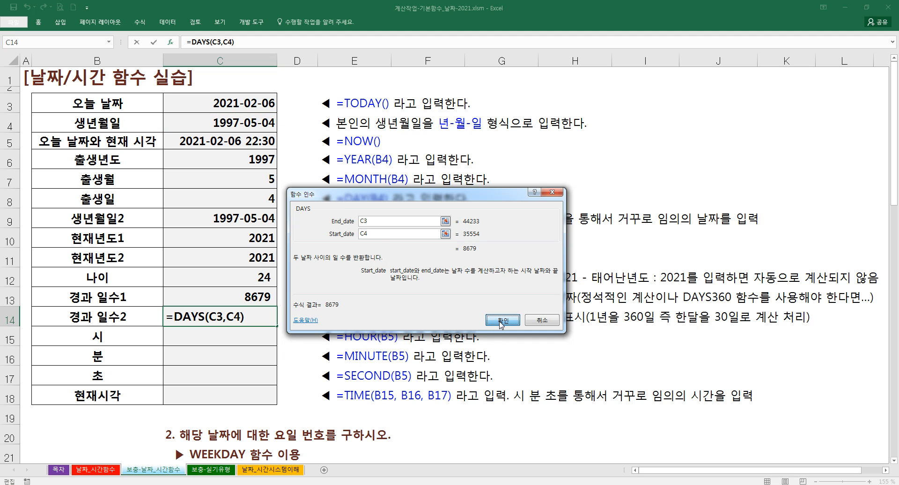
{"action": "left_click_drag", "start_coordinate": [251, 290], "coordinate": [251, 317]}
Try swapping the DAYS arguments in C14, with C4 as the end date and C3 as the start date, and compare with C13
{"action": "left_click", "coordinate": [250, 318]}
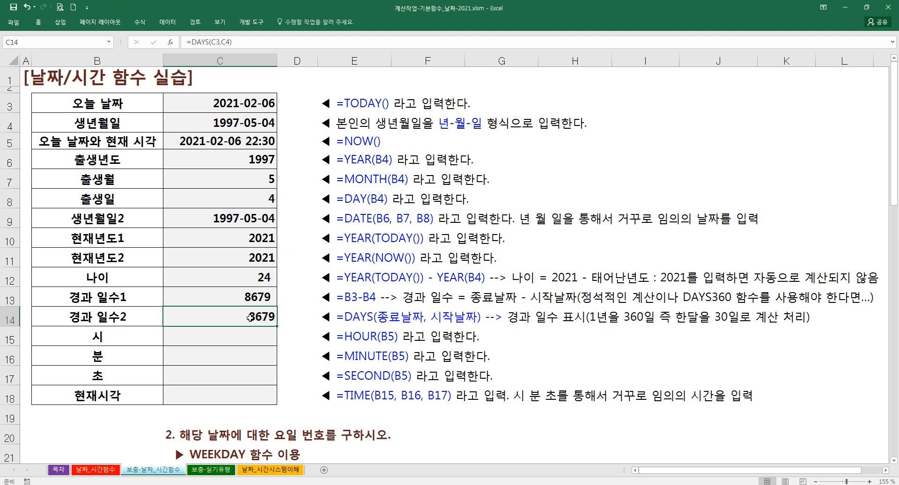
{"action": "double_click", "coordinate": [250, 318]}
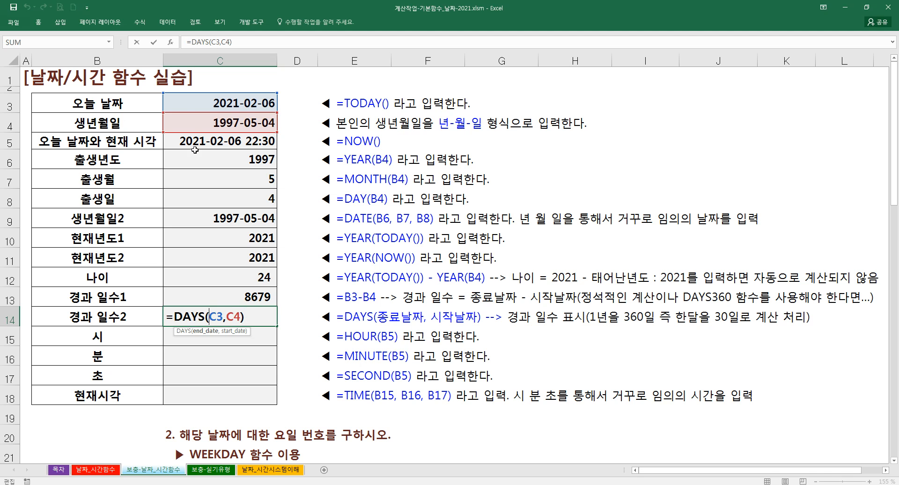
{"action": "left_click", "coordinate": [170, 42]}
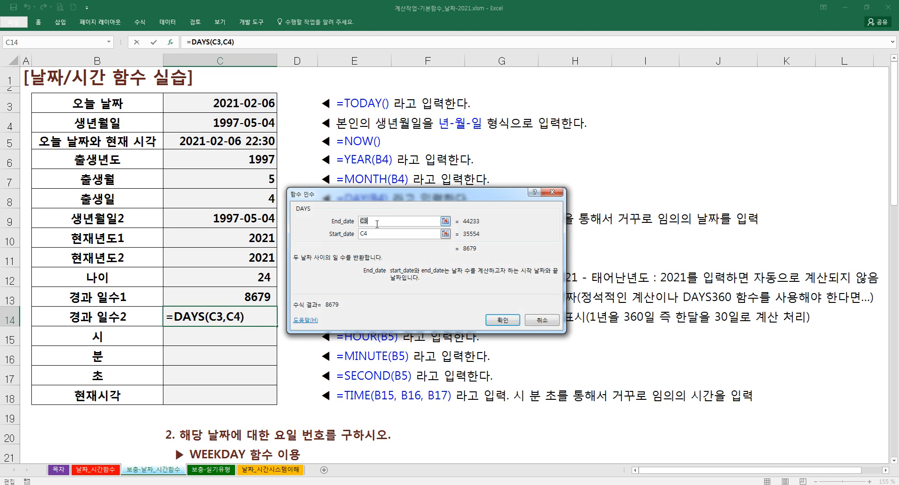
{"action": "left_click", "coordinate": [243, 122]}
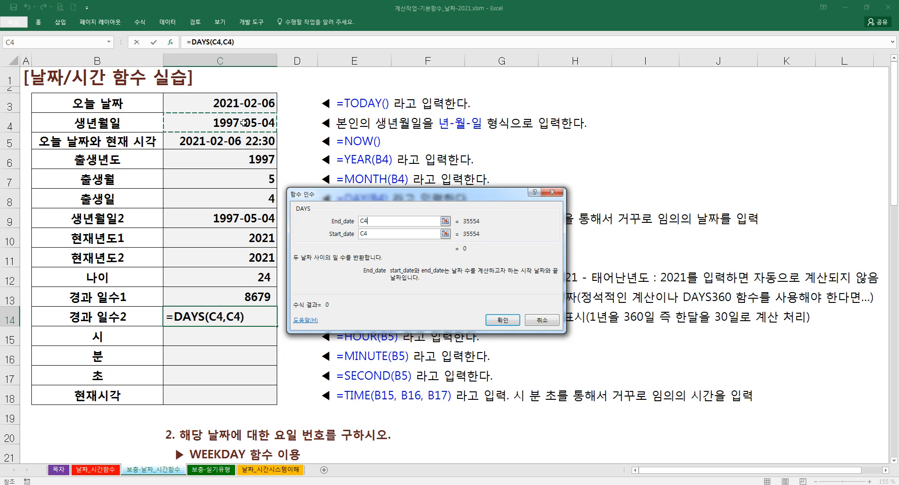
{"action": "left_click", "coordinate": [361, 232]}
{"action": "left_click", "coordinate": [245, 104]}
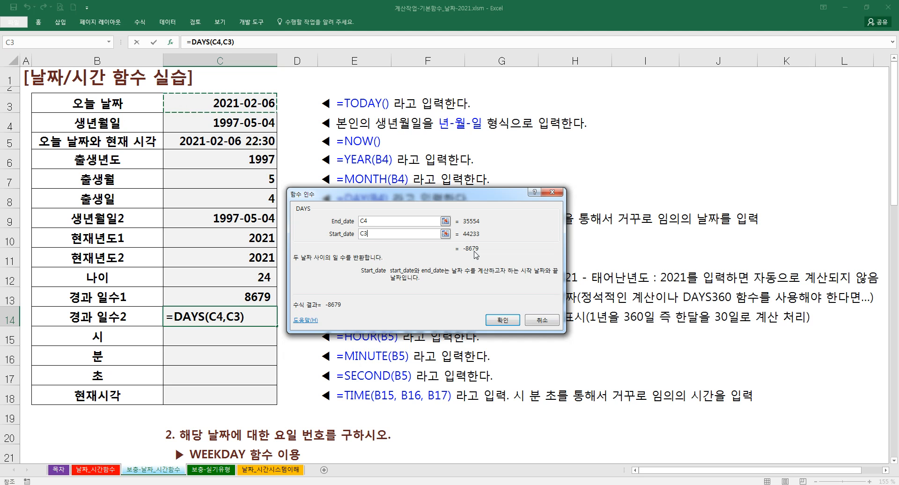
{"action": "left_click", "coordinate": [503, 320]}
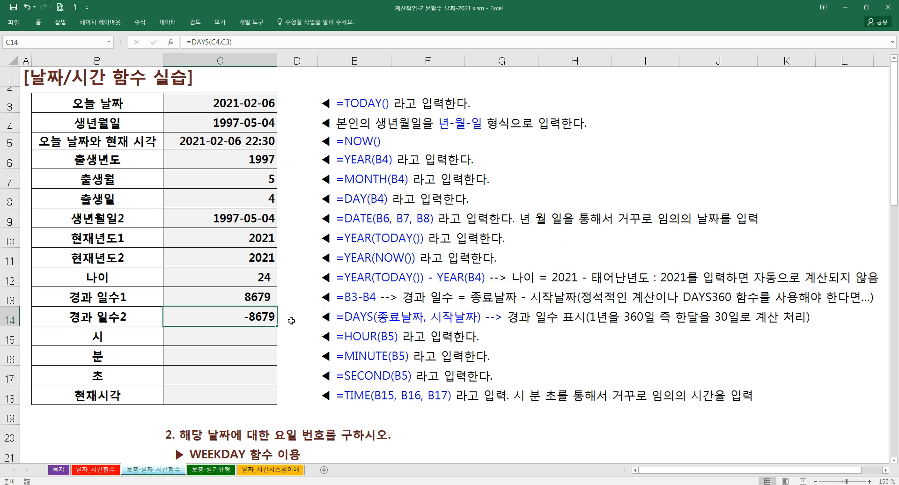
{"action": "left_click_drag", "start_coordinate": [255, 299], "coordinate": [253, 315]}
{"action": "left_click", "coordinate": [252, 314]}
Apply the General (일반) number format to the elapsed days in C13
{"action": "left_click", "coordinate": [251, 295]}
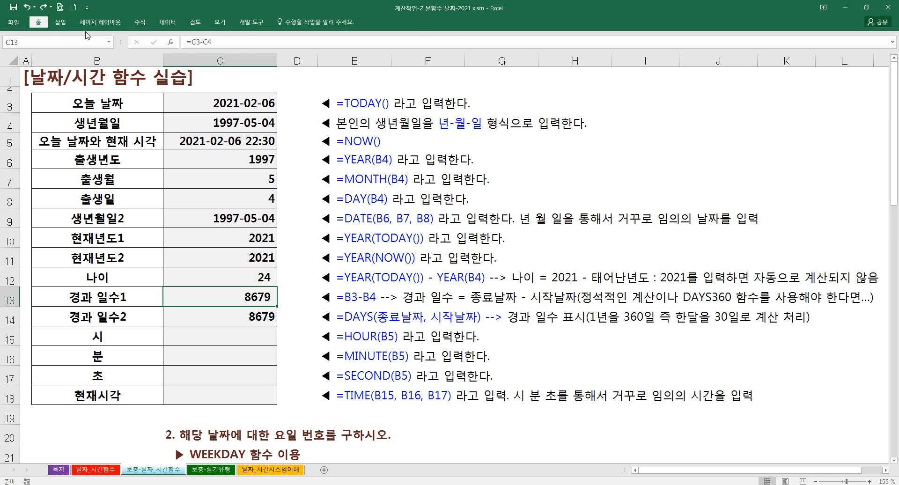
{"action": "left_click", "coordinate": [381, 39]}
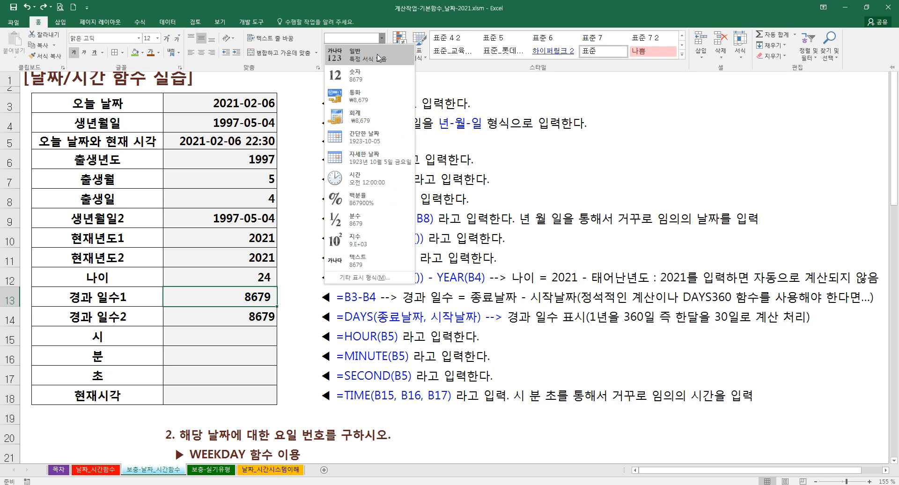
{"action": "left_click", "coordinate": [379, 58]}
{"action": "key", "text": "Up"}
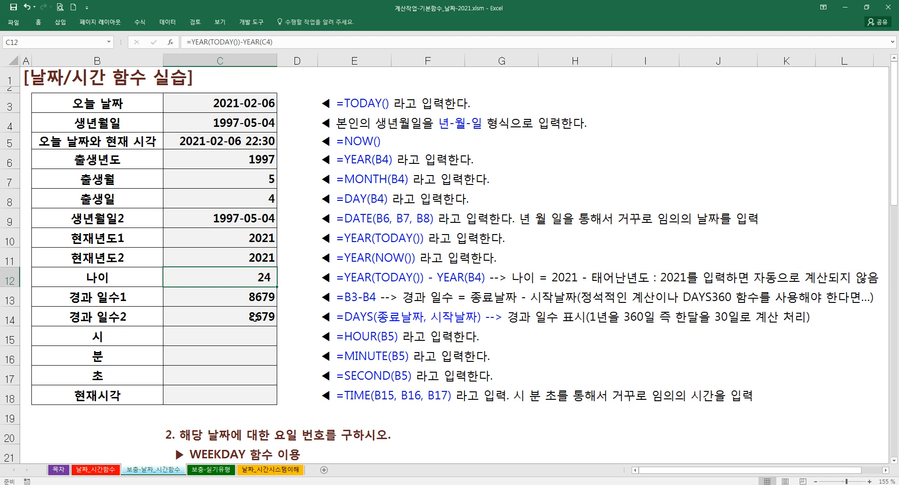
Extract the hour in C15 with the HOUR function, using C5 as its serial number
{"action": "left_click", "coordinate": [251, 336]}
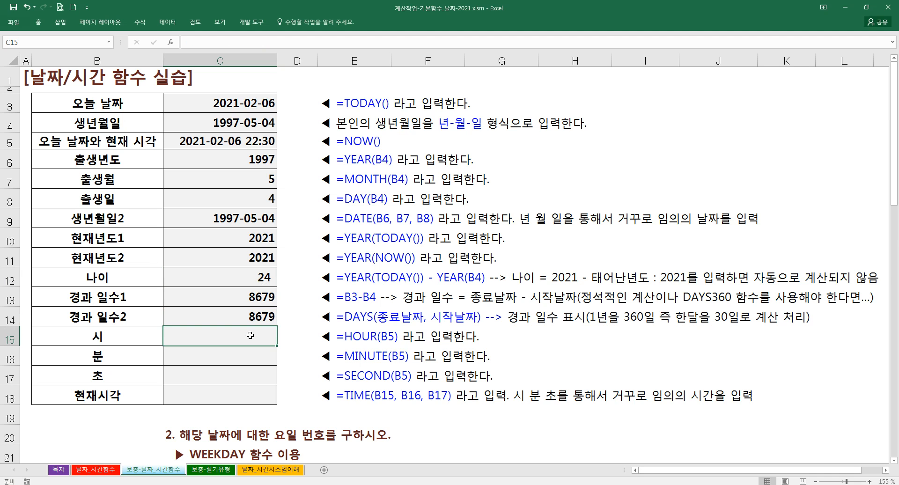
{"action": "type", "text": "=ho"}
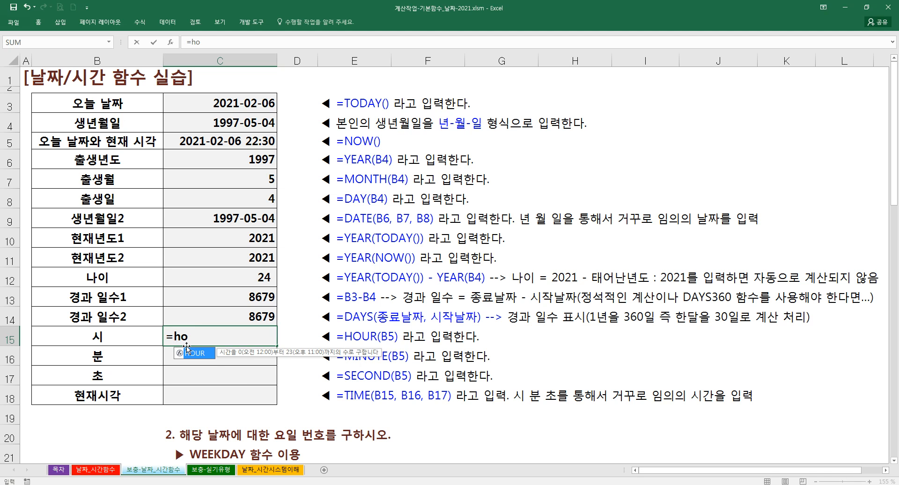
{"action": "double_click", "coordinate": [186, 350]}
{"action": "key", "text": "ctrl+a"}
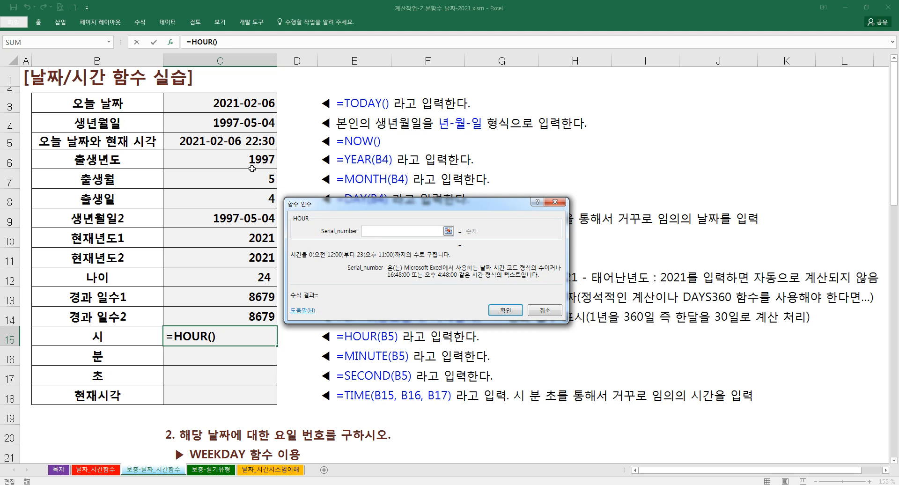
{"action": "left_click", "coordinate": [236, 140]}
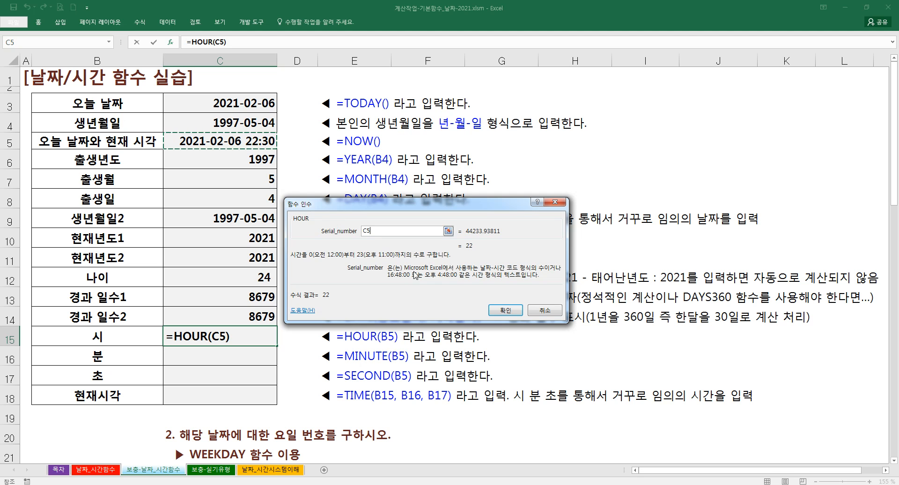
{"action": "left_click", "coordinate": [506, 310]}
Extract the minute in C16 with the MINUTE function, using C5 as its serial number
{"action": "left_click", "coordinate": [243, 357]}
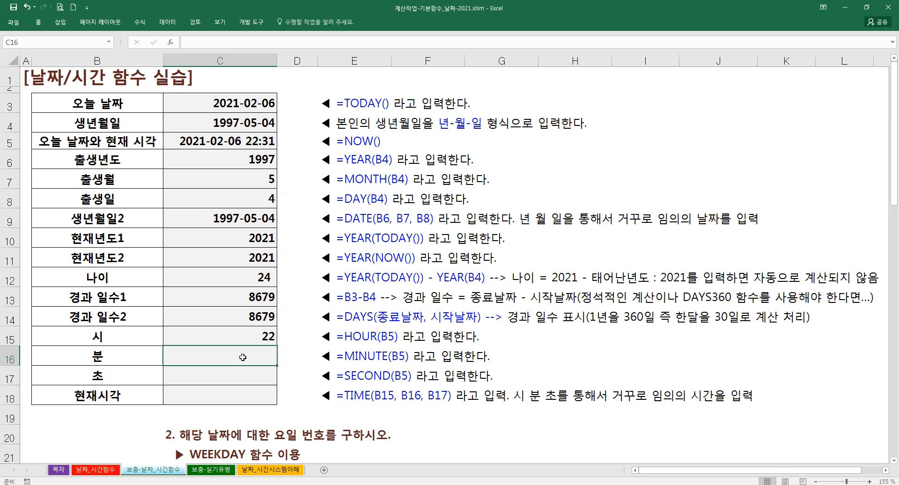
{"action": "type", "text": "=min"}
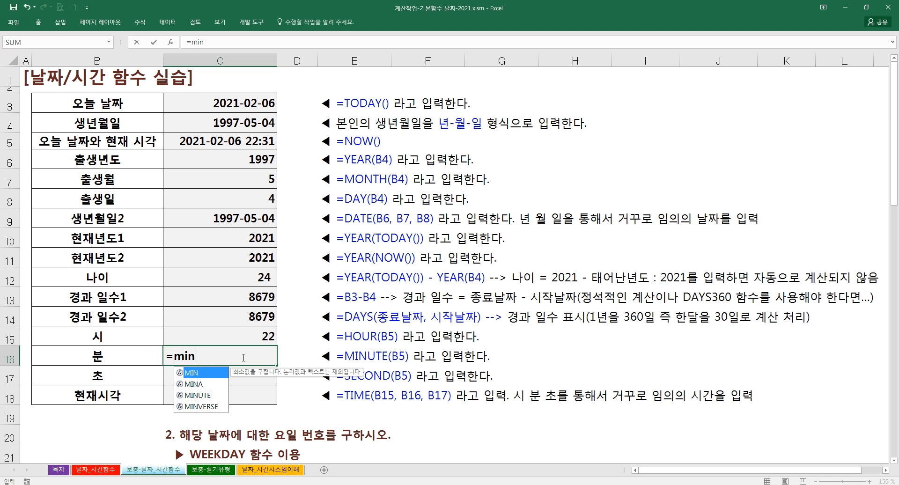
{"action": "type", "text": "u"}
{"action": "key", "text": "Tab"}
{"action": "key", "text": "ctrl+a"}
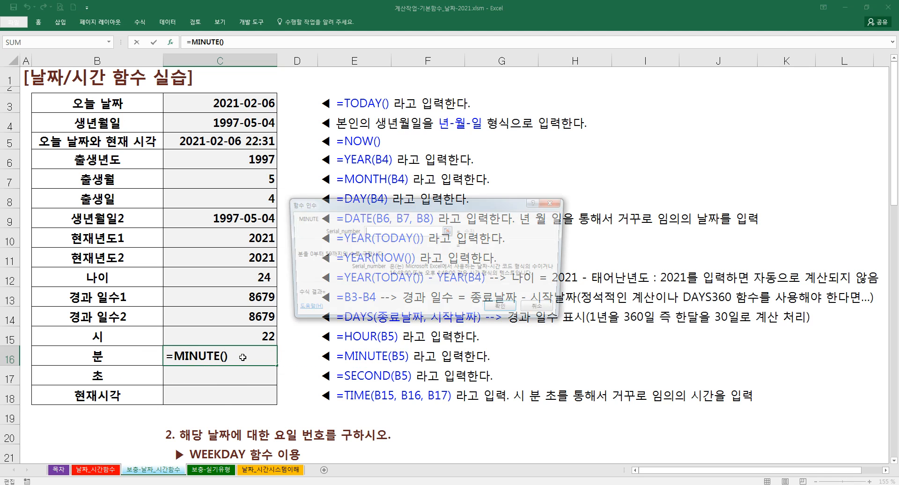
{"action": "left_click", "coordinate": [243, 137]}
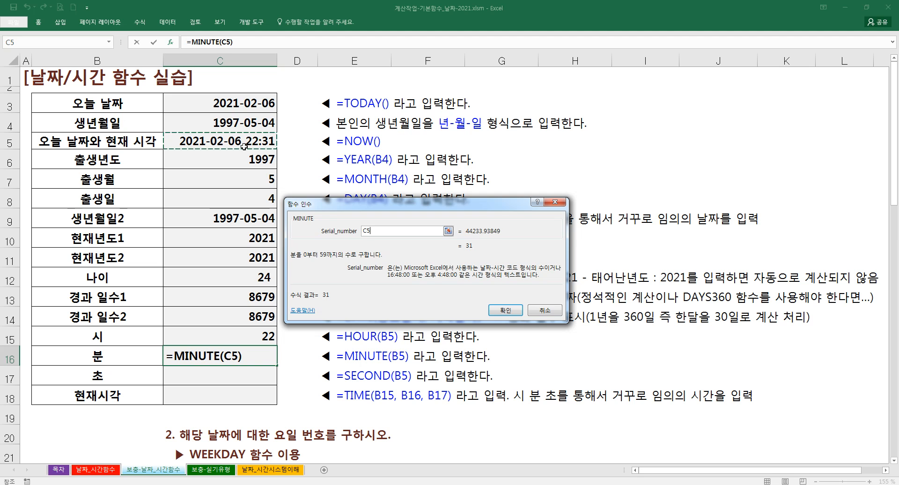
{"action": "left_click", "coordinate": [502, 309]}
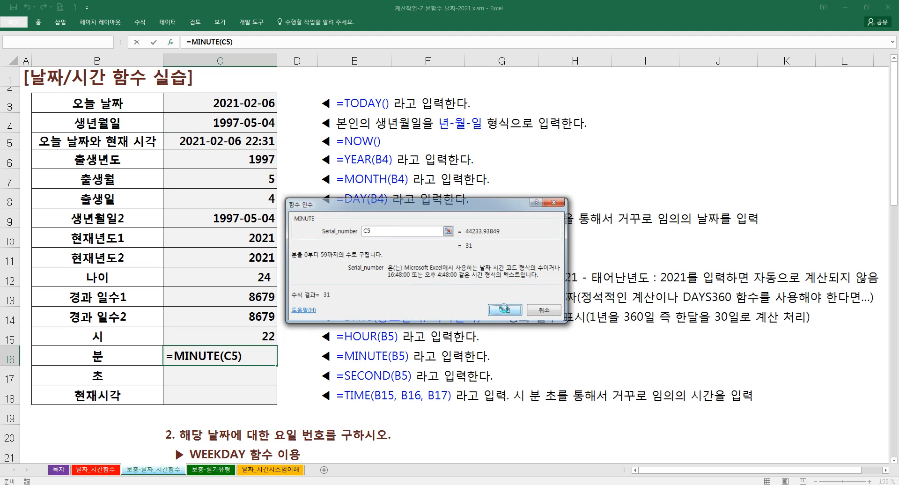
Extract the second in C17 with the SECOND function, using C5 as its serial number
{"action": "left_click", "coordinate": [251, 374]}
{"action": "type", "text": "=se"}
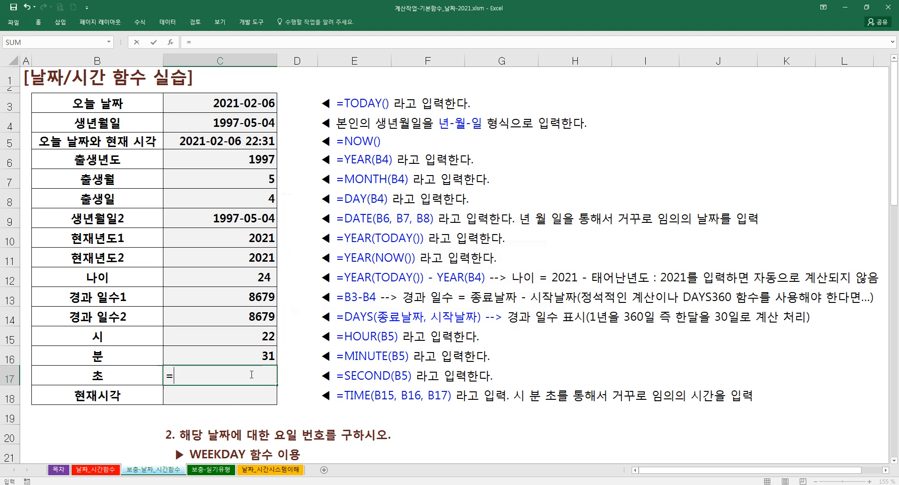
{"action": "key", "text": "Down"}
{"action": "key", "text": "Down"}
{"action": "key", "text": "Down"}
{"action": "key", "text": "Down"}
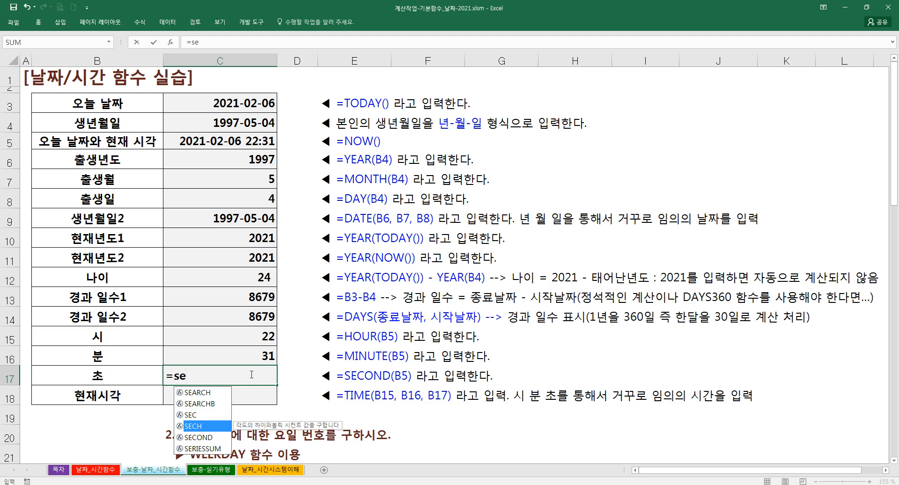
{"action": "key", "text": "Tab"}
{"action": "key", "text": "ctrl+a"}
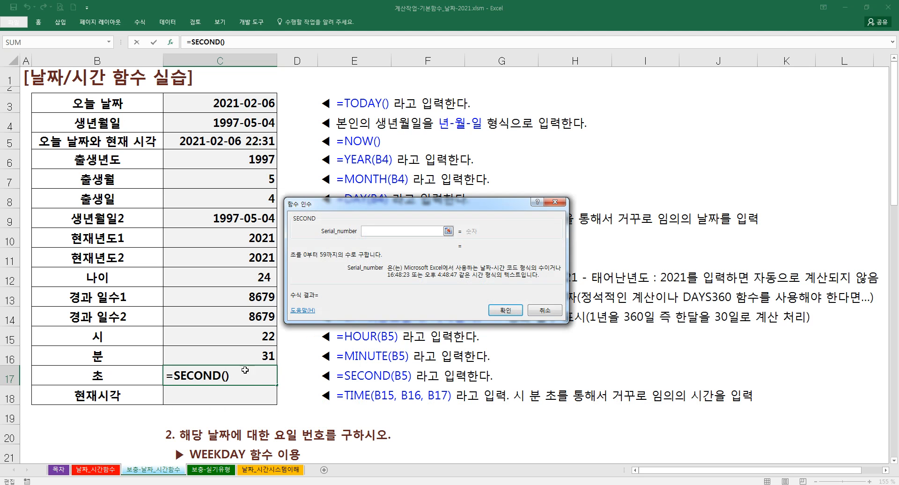
{"action": "left_click", "coordinate": [246, 139]}
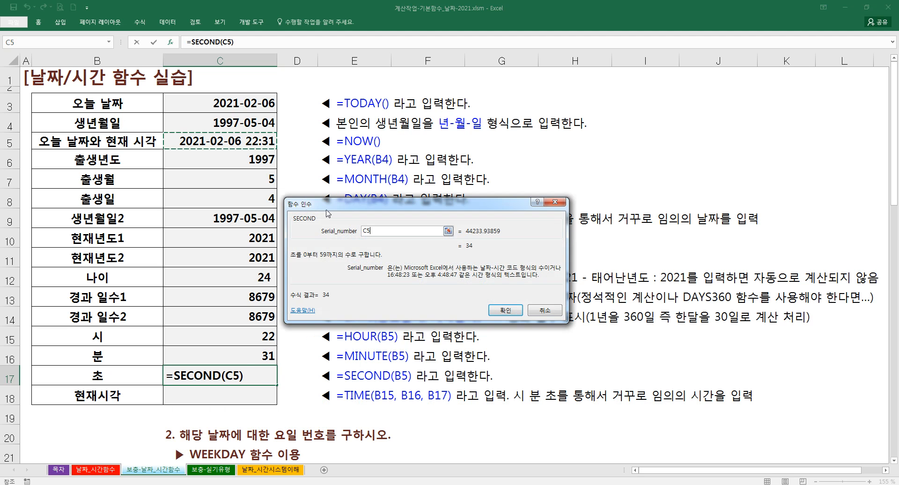
{"action": "left_click", "coordinate": [505, 309]}
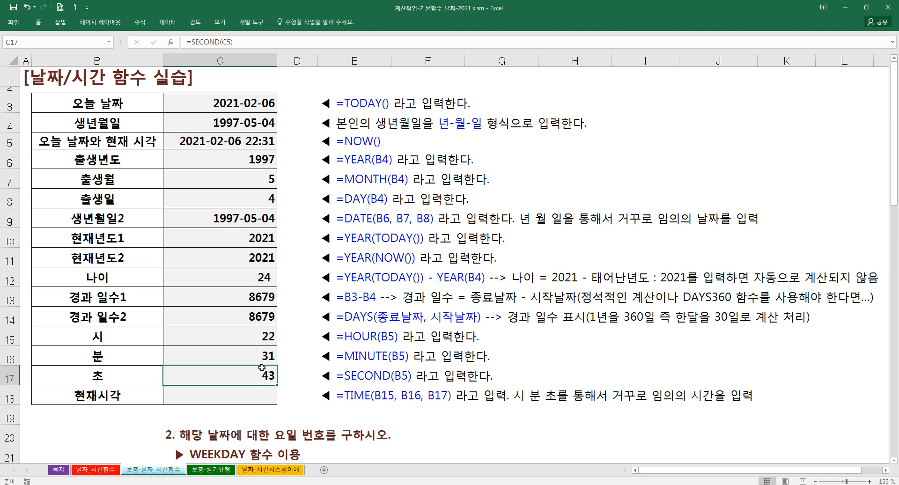
Build the current time in C18 with the TIME function, using C15 as hour, C16 as minute and C17 as second
{"action": "left_click", "coordinate": [228, 397]}
{"action": "left_click_drag", "start_coordinate": [243, 334], "coordinate": [236, 377]}
{"action": "left_click", "coordinate": [231, 397]}
{"action": "type", "text": "=time"}
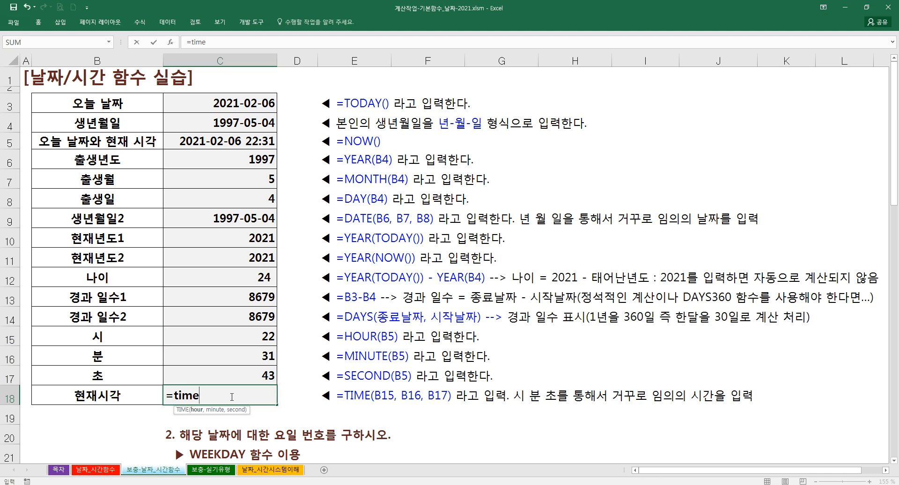
{"action": "key", "text": "ctrl+a"}
{"action": "left_click", "coordinate": [247, 336]}
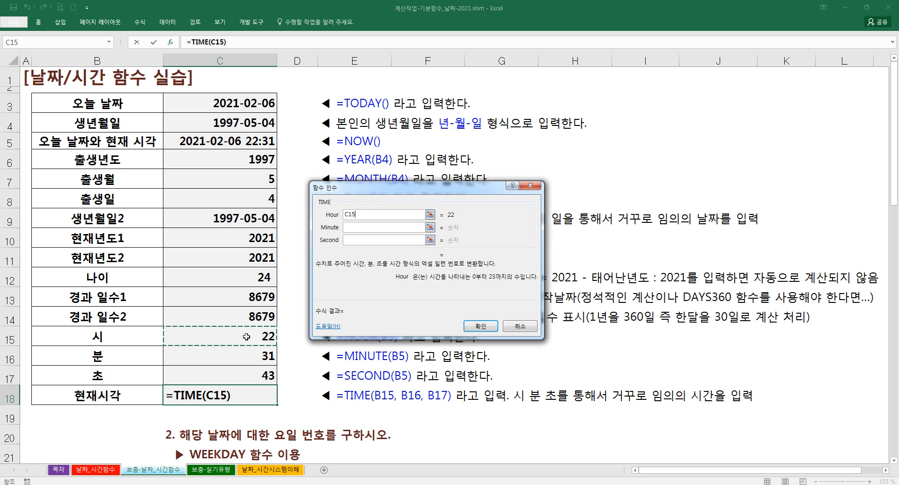
{"action": "key", "text": "Tab"}
{"action": "left_click", "coordinate": [270, 352]}
{"action": "key", "text": "Tab"}
{"action": "left_click", "coordinate": [262, 372]}
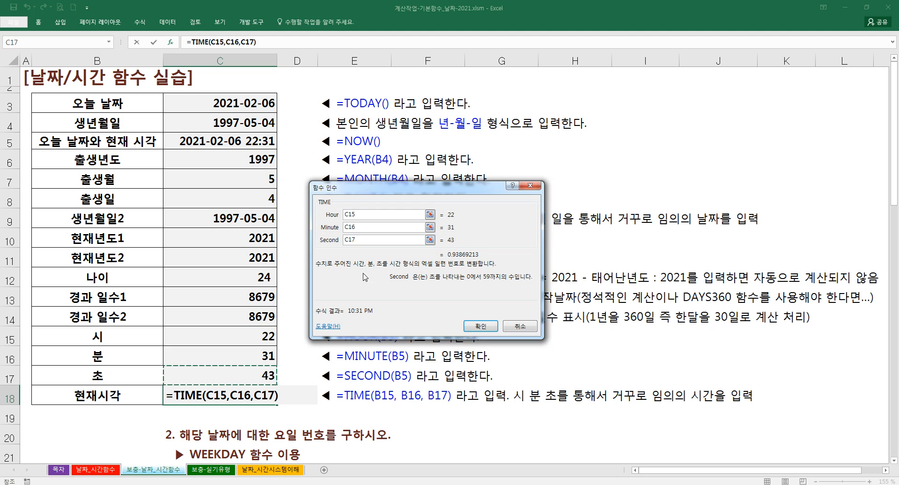
{"action": "left_click", "coordinate": [480, 325]}
{"action": "left_click", "coordinate": [307, 341]}
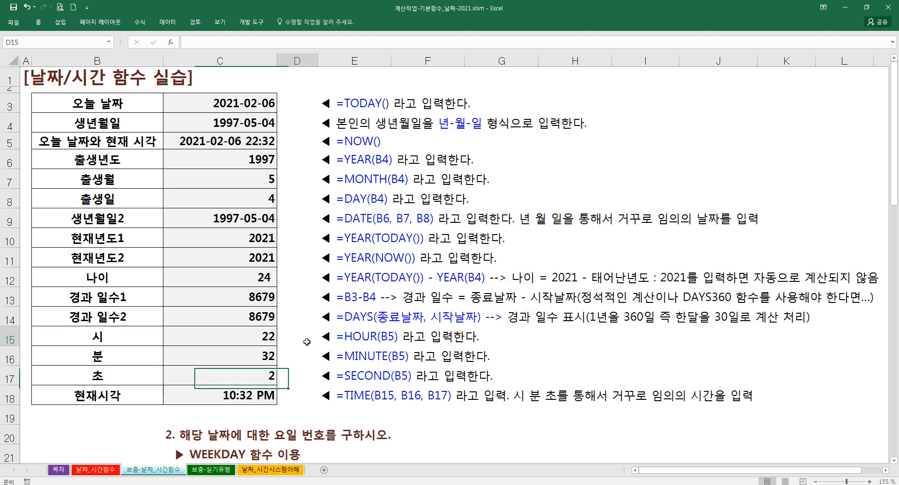
{"action": "left_click", "coordinate": [267, 395]}
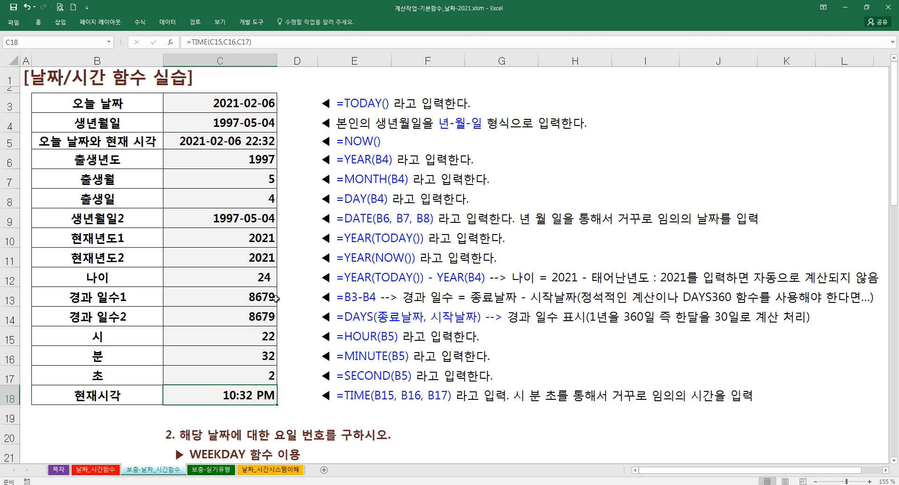
Correct the note in E13 by removing 360 from the function name so it reads DAYS
{"action": "double_click", "coordinate": [355, 295]}
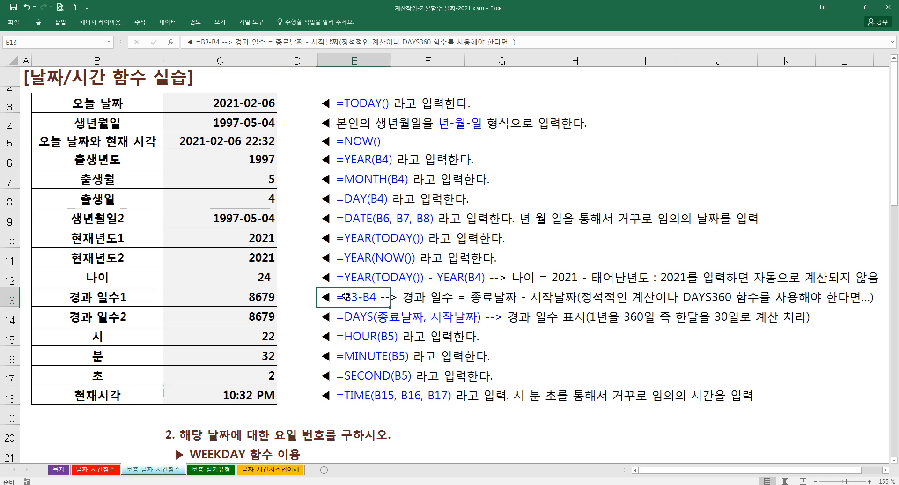
{"action": "left_click_drag", "start_coordinate": [712, 297], "coordinate": [732, 297]}
{"action": "key", "text": "BackSpace"}
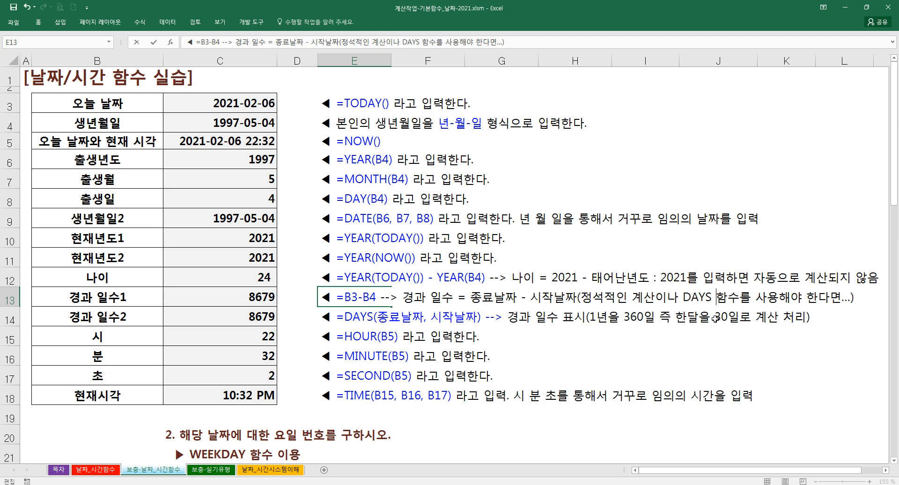
{"action": "left_click", "coordinate": [663, 320]}
{"action": "left_click", "coordinate": [340, 294]}
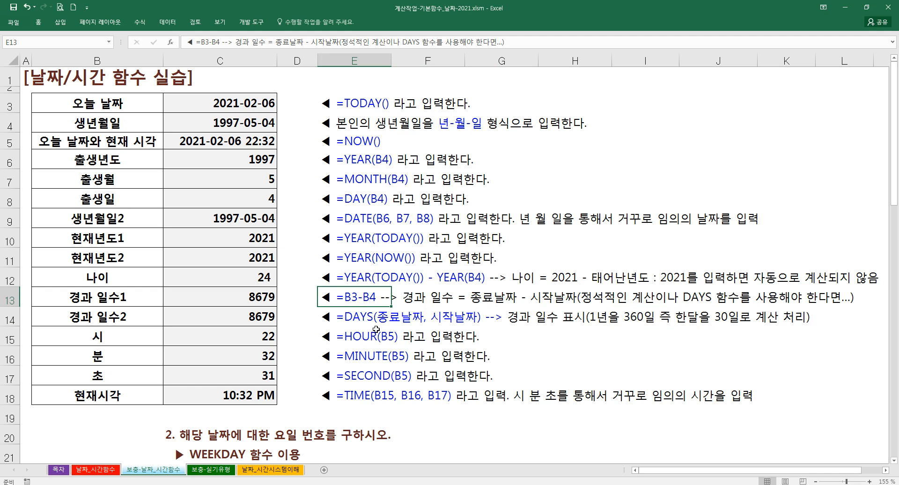
Review the function notes in E13 through E18 and the age formula in C12
{"action": "left_click", "coordinate": [358, 400]}
{"action": "left_click", "coordinate": [360, 381]}
{"action": "left_click", "coordinate": [360, 359]}
{"action": "left_click", "coordinate": [360, 343]}
{"action": "left_click", "coordinate": [355, 320]}
{"action": "left_click", "coordinate": [355, 305]}
{"action": "left_click", "coordinate": [220, 279]}
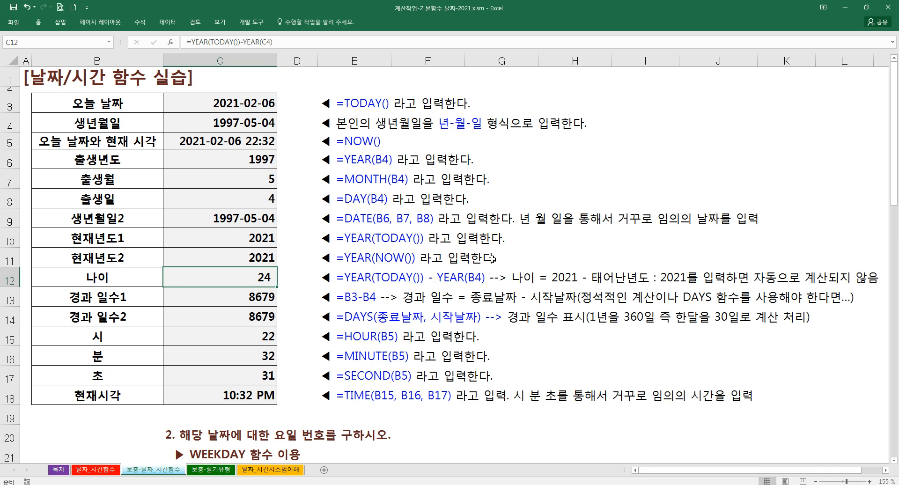
Start a formula in H7 with the YEAR function, using today() as its serial number
{"action": "left_click", "coordinate": [588, 183]}
{"action": "type", "text": "=ye"}
{"action": "key", "text": "Tab"}
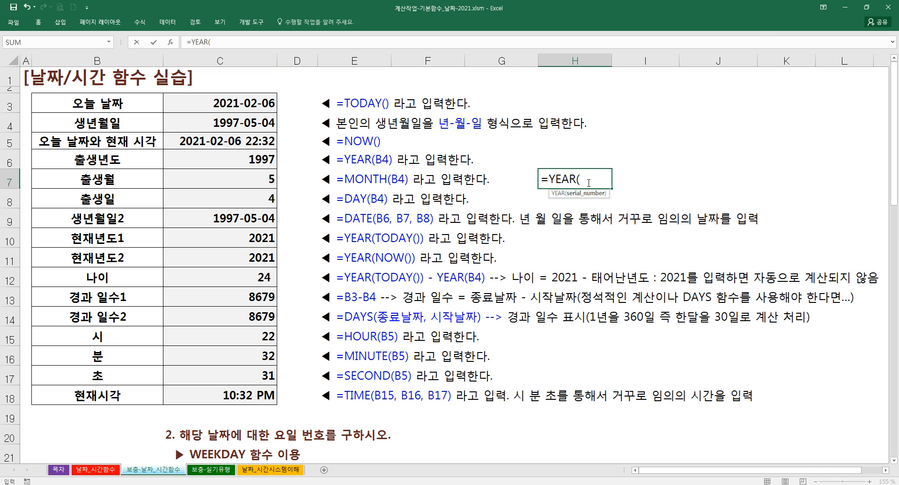
{"action": "key", "text": "ctrl+a"}
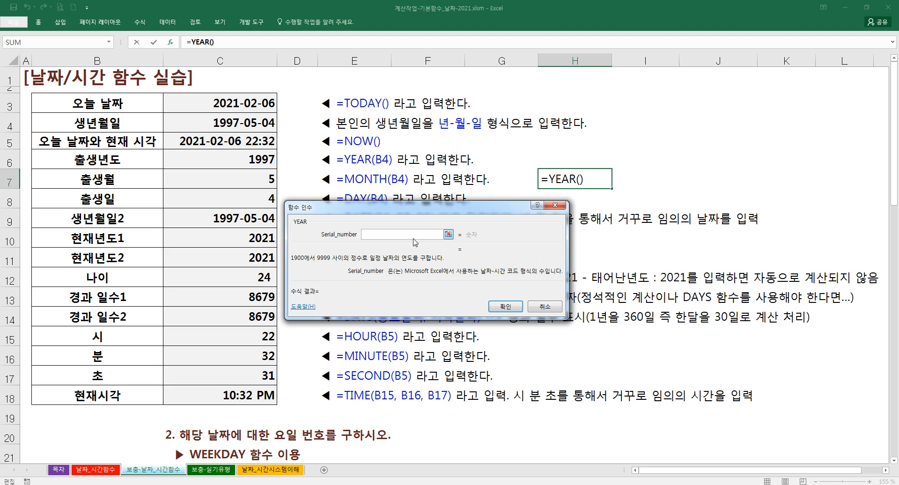
{"action": "left_click", "coordinate": [226, 105]}
{"action": "key", "text": "BackSpace"}
{"action": "key", "text": "BackSpace"}
{"action": "type", "text": "today()"}
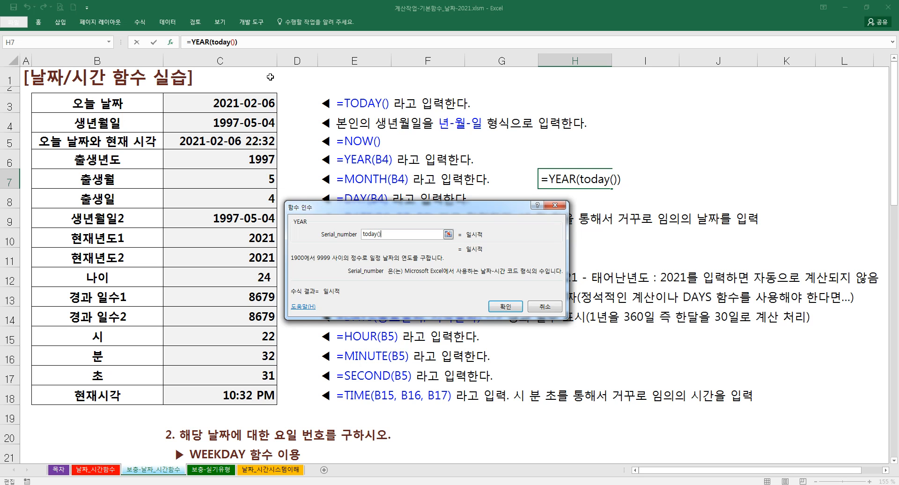
Subtract the birth year from the H7 formula by adding -YEAR(C4), and enter the completed formula
{"action": "left_click", "coordinate": [257, 42]}
{"action": "type", "text": "-year("}
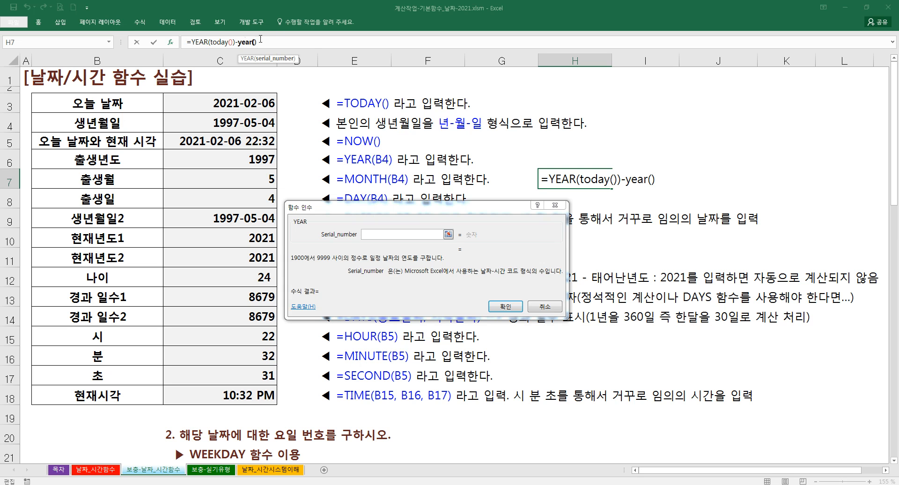
{"action": "left_click", "coordinate": [376, 234]}
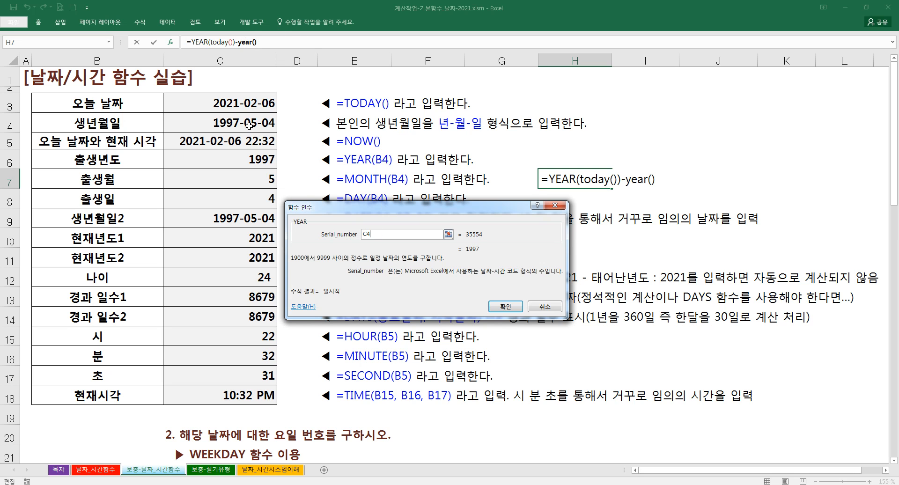
{"action": "left_click", "coordinate": [231, 126]}
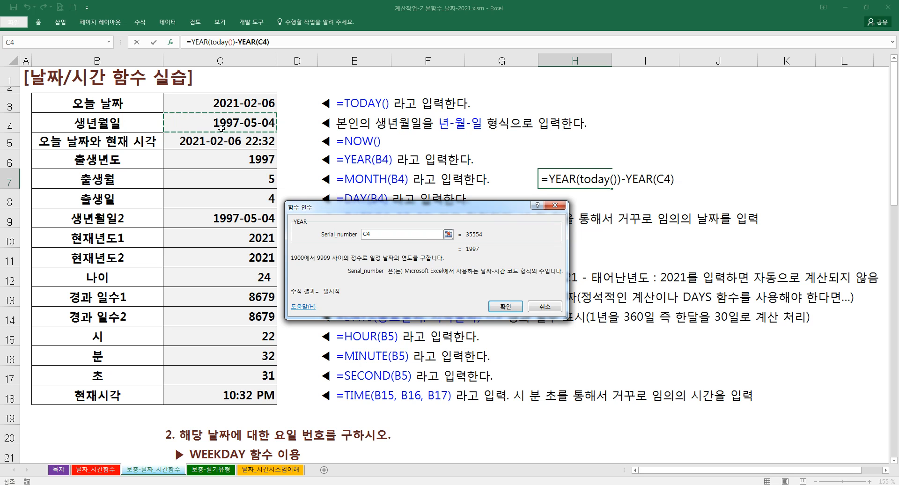
{"action": "left_click", "coordinate": [189, 41]}
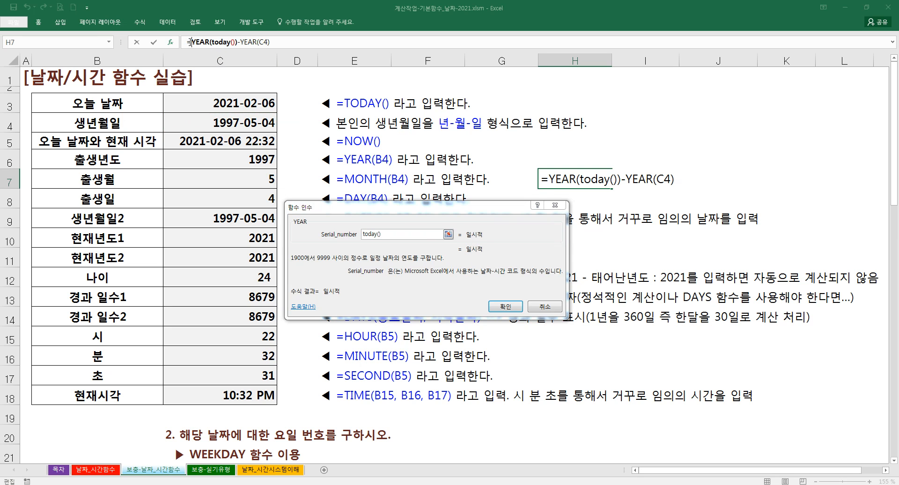
{"action": "left_click", "coordinate": [503, 307]}
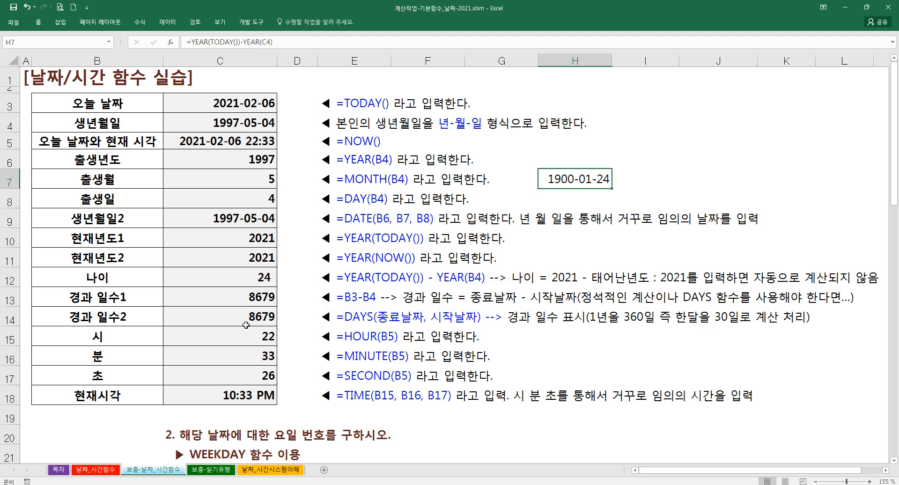
Examine the age formula in H7 part by part, the YEAR(TODAY()) term and the YEAR(C4) term, alongside cell C12
{"action": "left_click", "coordinate": [254, 282]}
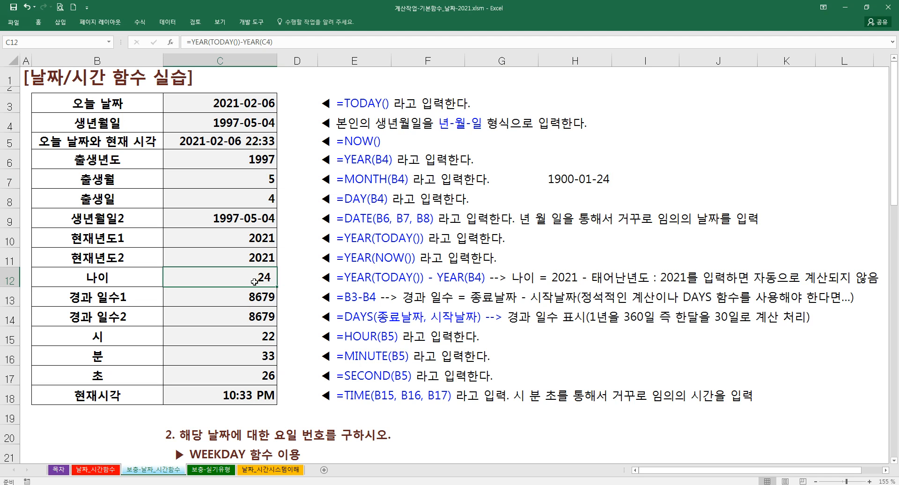
{"action": "left_click", "coordinate": [559, 181]}
{"action": "double_click", "coordinate": [559, 181]}
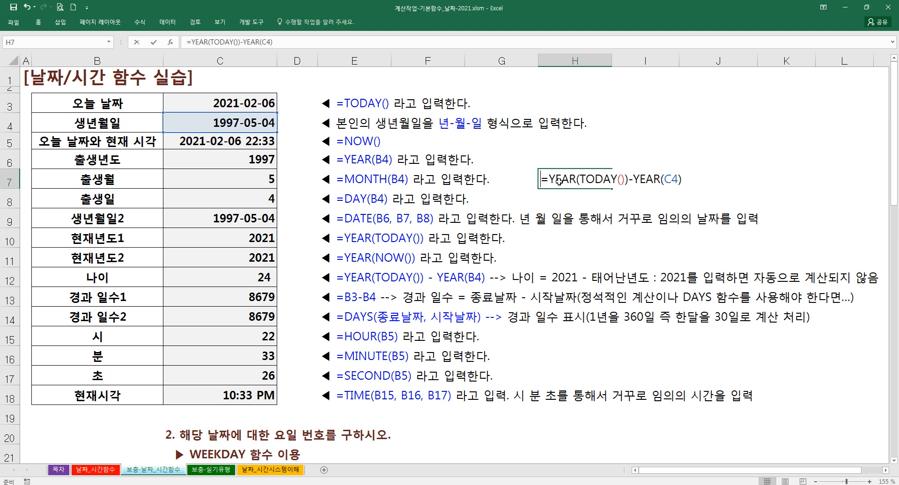
{"action": "left_click_drag", "start_coordinate": [546, 181], "coordinate": [683, 184]}
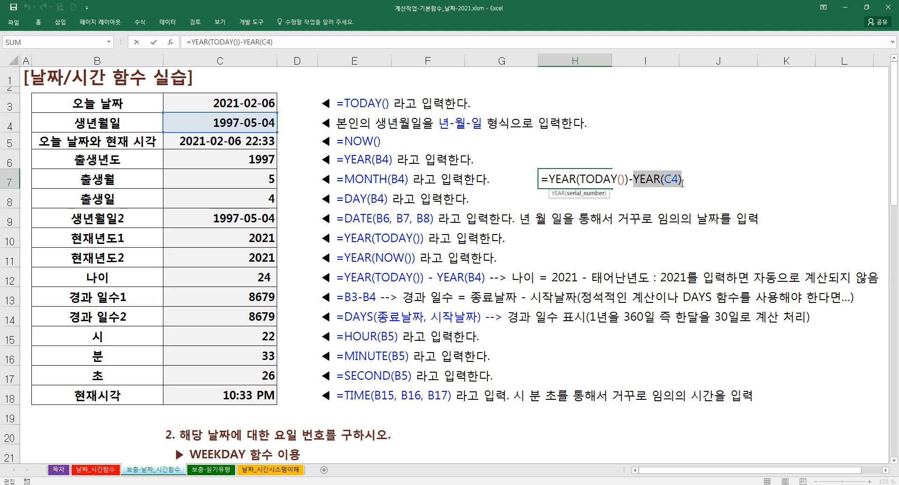
{"action": "left_click", "coordinate": [630, 179]}
{"action": "left_click_drag", "start_coordinate": [630, 178], "coordinate": [550, 180]}
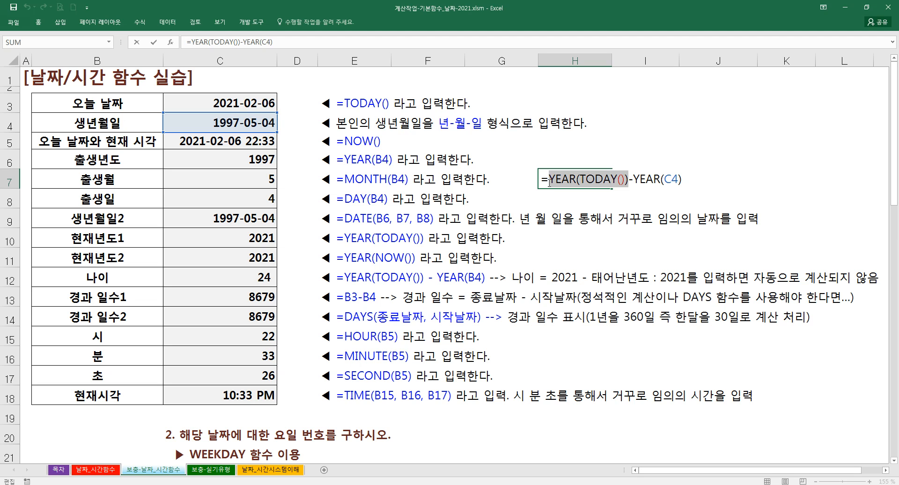
{"action": "left_click", "coordinate": [550, 181]}
{"action": "left_click_drag", "start_coordinate": [550, 181], "coordinate": [701, 191]}
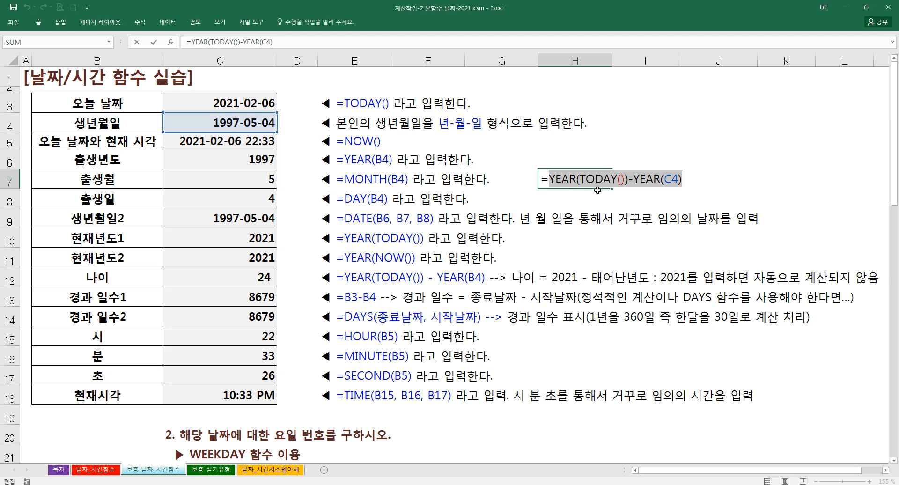
{"action": "key", "text": "ctrl+Return"}
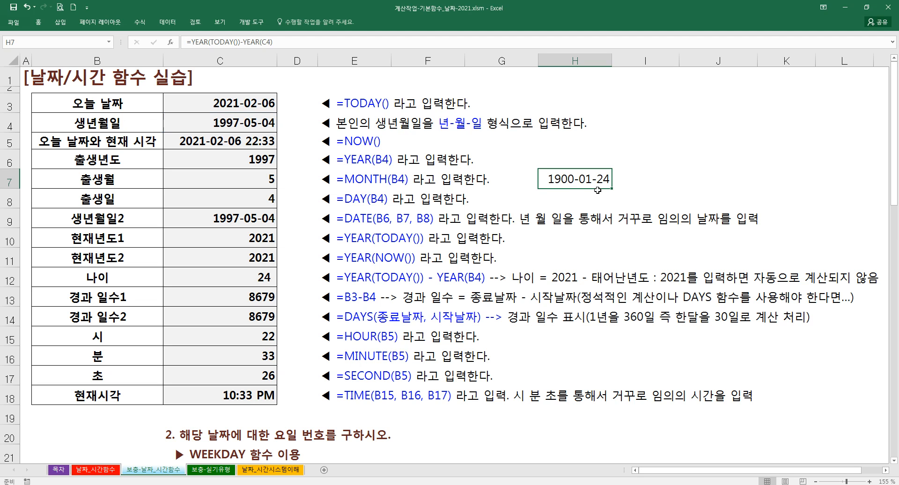
Review the whole YEAR and TODAY expression in H7 together with the number format applied to that cell
{"action": "double_click", "coordinate": [569, 181]}
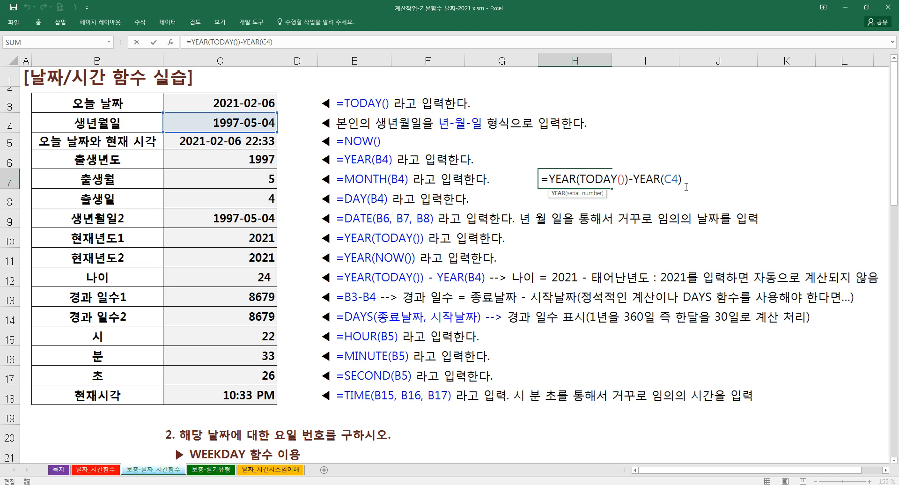
{"action": "left_click", "coordinate": [548, 179]}
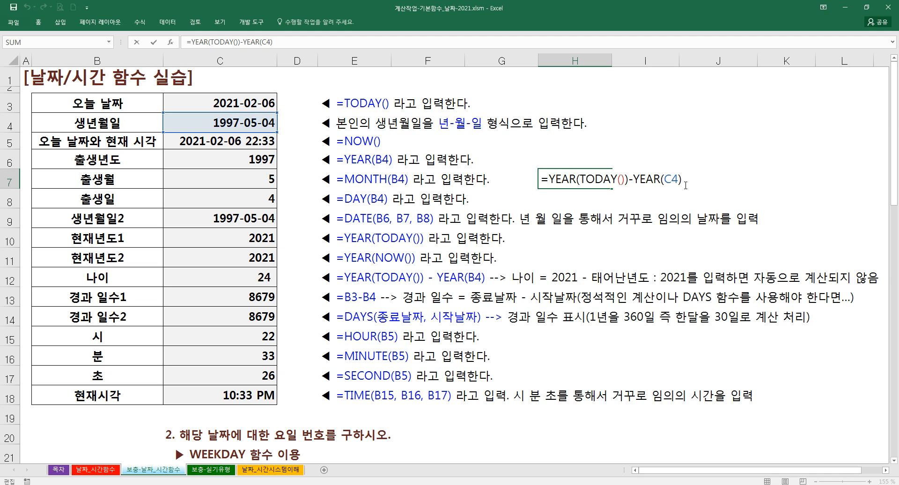
{"action": "type", "text": "*1"}
{"action": "key", "text": "Return"}
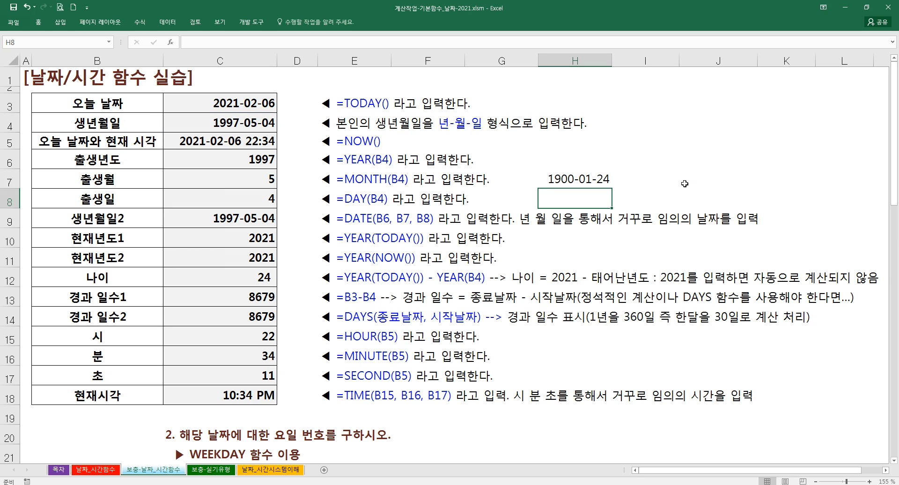
{"action": "left_click", "coordinate": [597, 179]}
{"action": "double_click", "coordinate": [594, 180]}
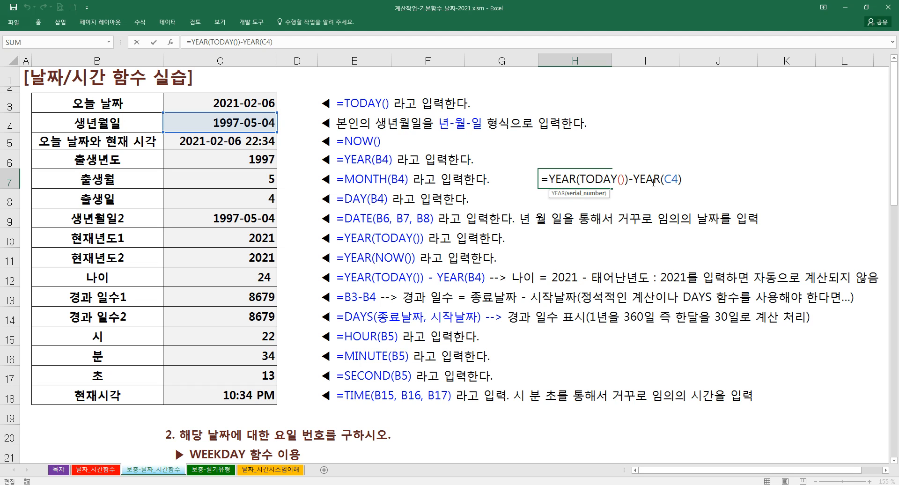
{"action": "left_click", "coordinate": [38, 22]}
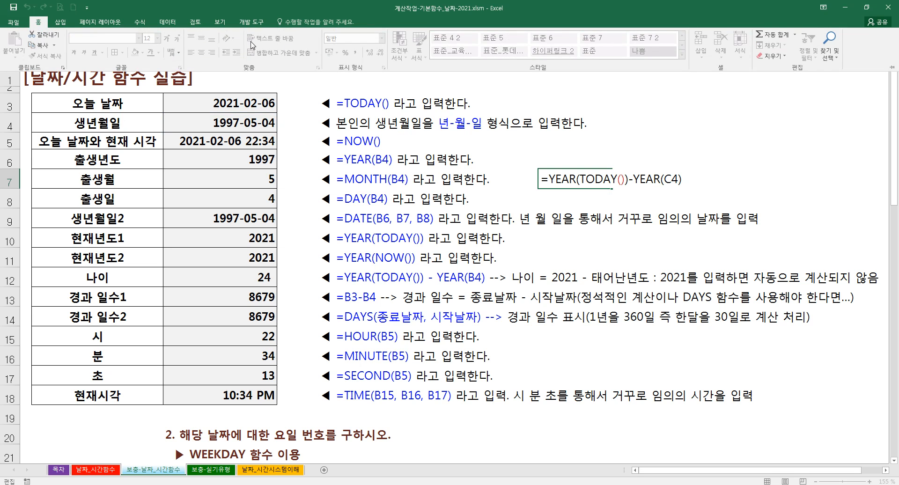
{"action": "left_click", "coordinate": [551, 178]}
{"action": "left_click", "coordinate": [554, 202]}
{"action": "left_click", "coordinate": [554, 176]}
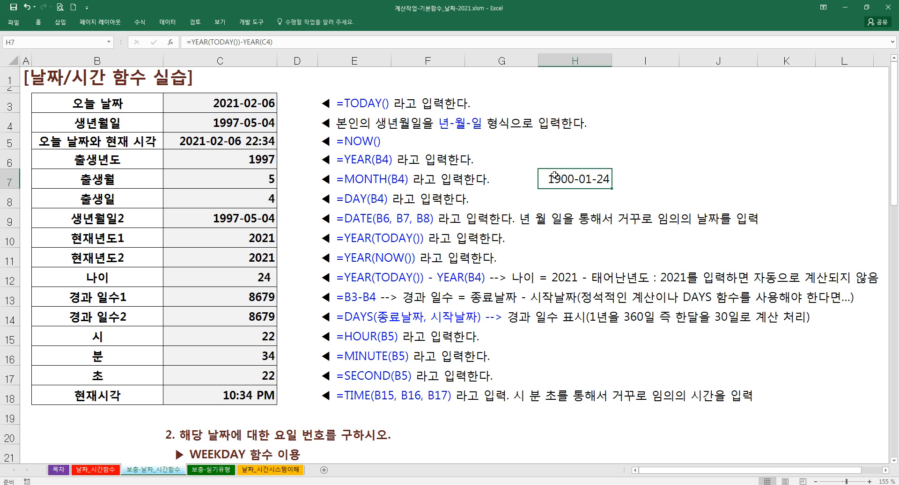
{"action": "left_click", "coordinate": [38, 22]}
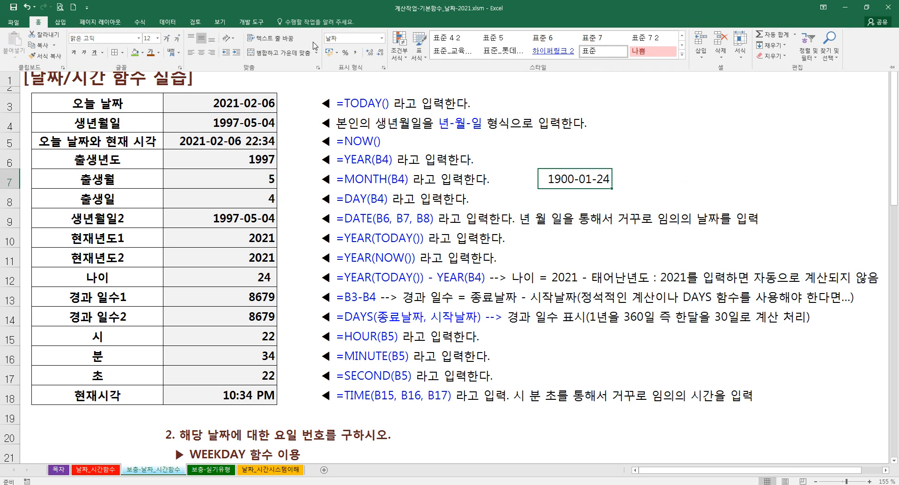
{"action": "left_click", "coordinate": [553, 183]}
{"action": "double_click", "coordinate": [553, 181]}
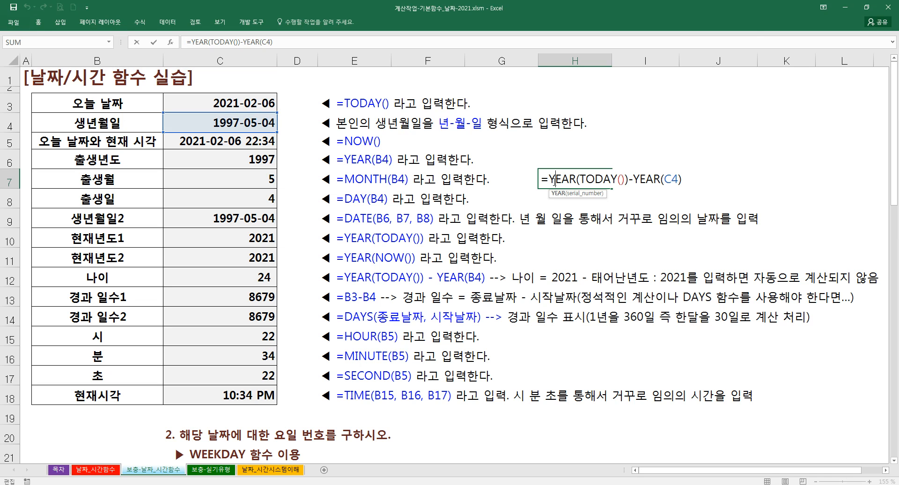
{"action": "left_click_drag", "start_coordinate": [544, 180], "coordinate": [705, 188]}
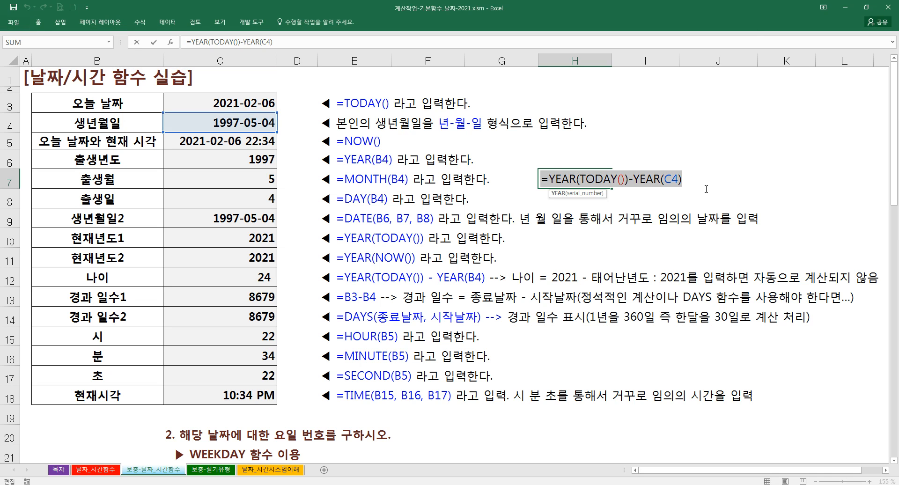
{"action": "key", "text": "Escape"}
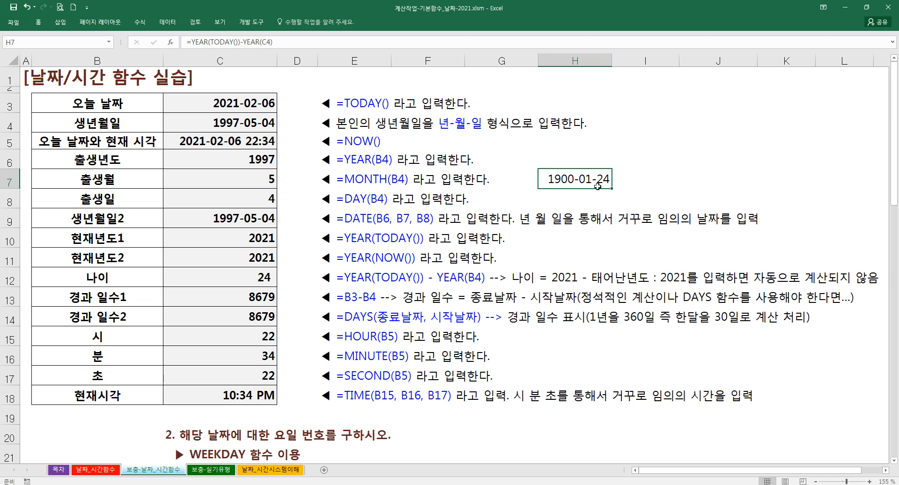
{"action": "left_click", "coordinate": [38, 22]}
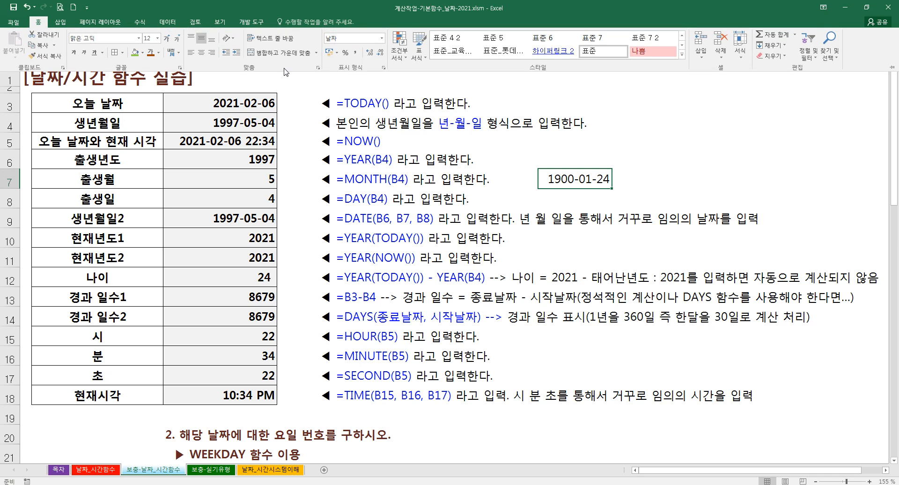
{"action": "left_click", "coordinate": [382, 38]}
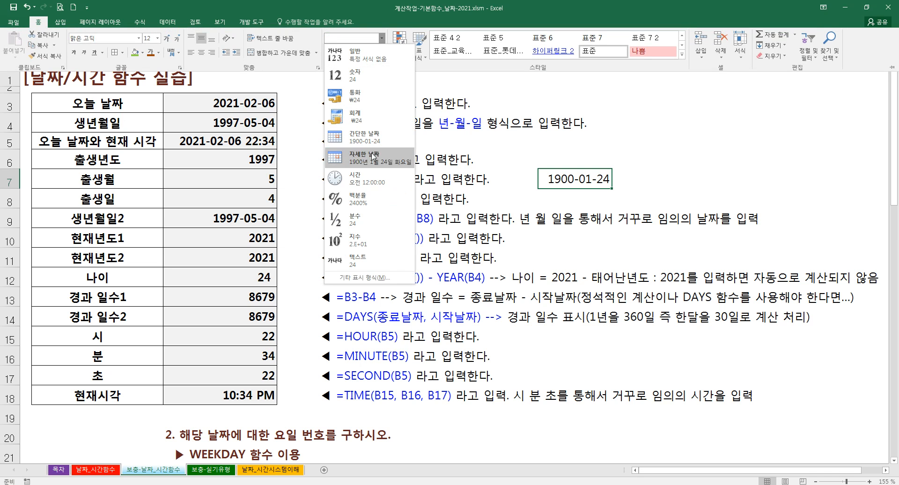
{"action": "left_click", "coordinate": [489, 159]}
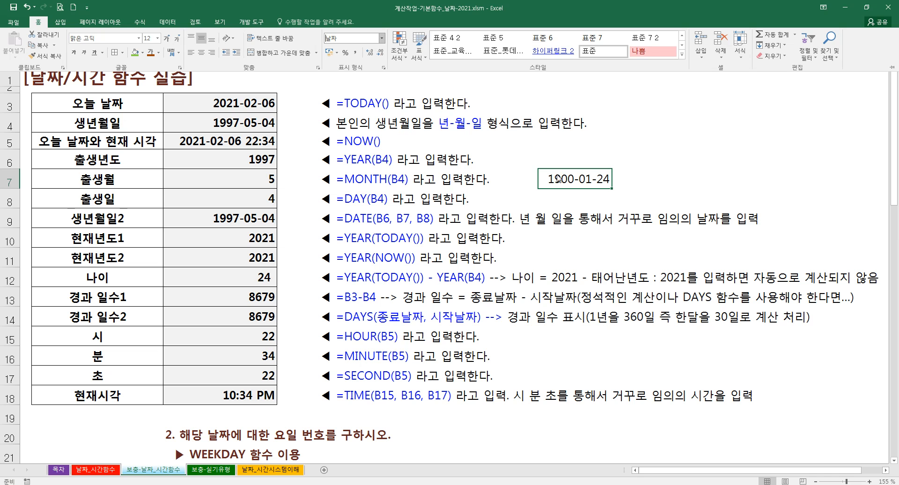
{"action": "left_click", "coordinate": [562, 179]}
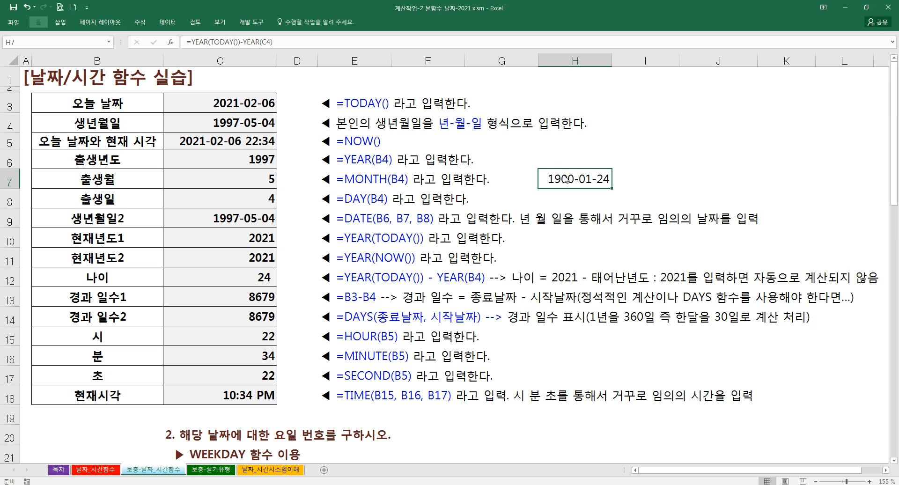
Pin the Home ribbon open and set the number format of H7 to General (일반)
{"action": "double_click", "coordinate": [39, 23]}
{"action": "left_click", "coordinate": [382, 39]}
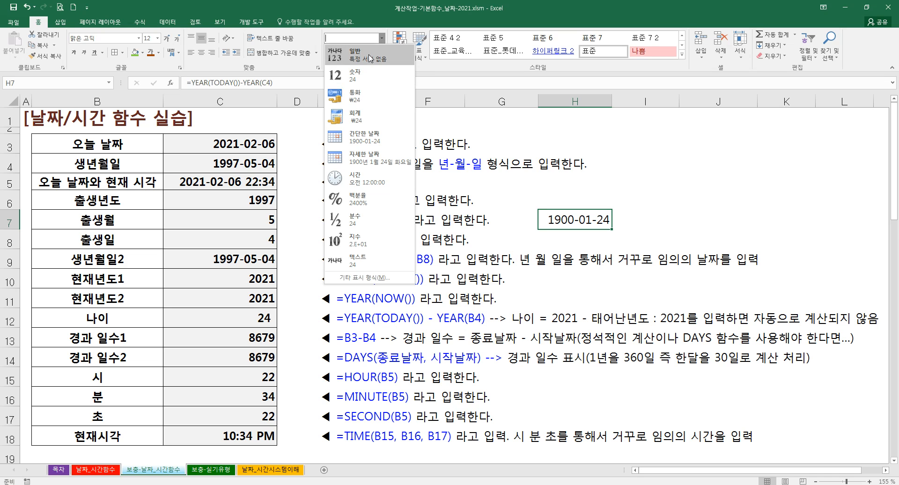
{"action": "left_click", "coordinate": [370, 58]}
{"action": "left_click", "coordinate": [595, 242]}
{"action": "left_click", "coordinate": [589, 221]}
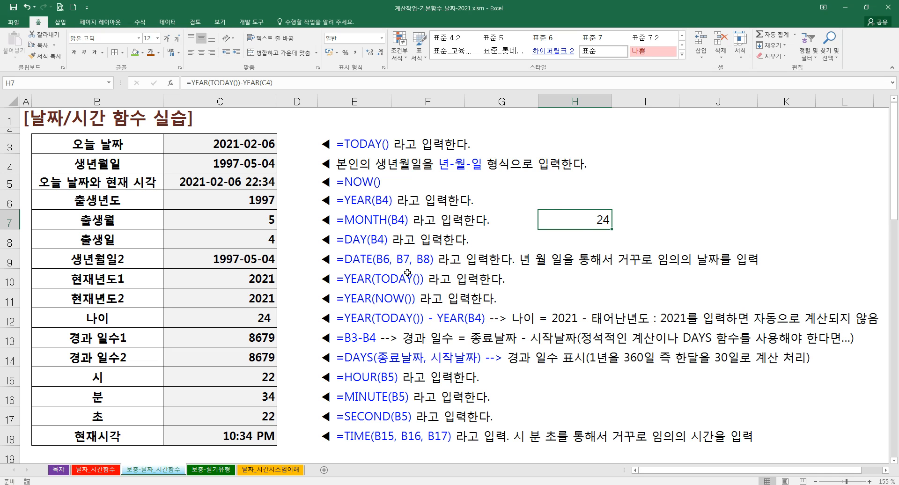
Check the age formula note in row 12 and clear the contents of H7
{"action": "left_click_drag", "start_coordinate": [348, 318], "coordinate": [455, 323]}
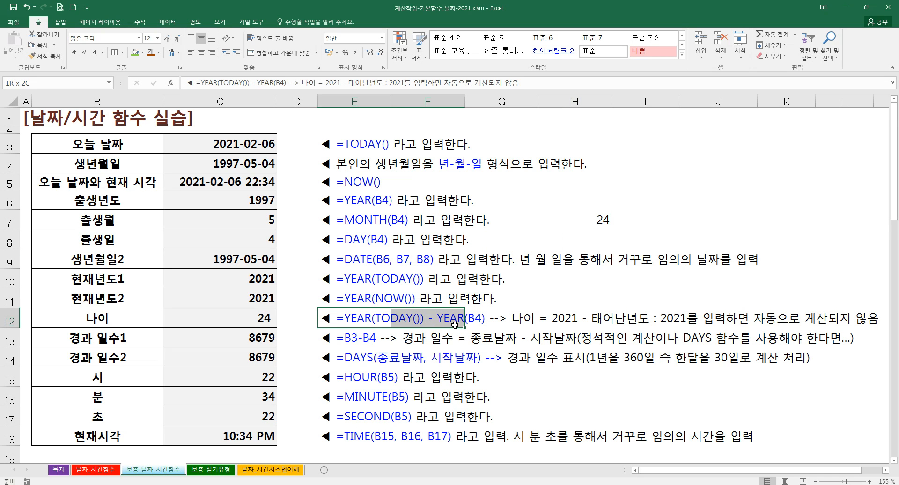
{"action": "left_click", "coordinate": [575, 217]}
{"action": "key", "text": "Delete"}
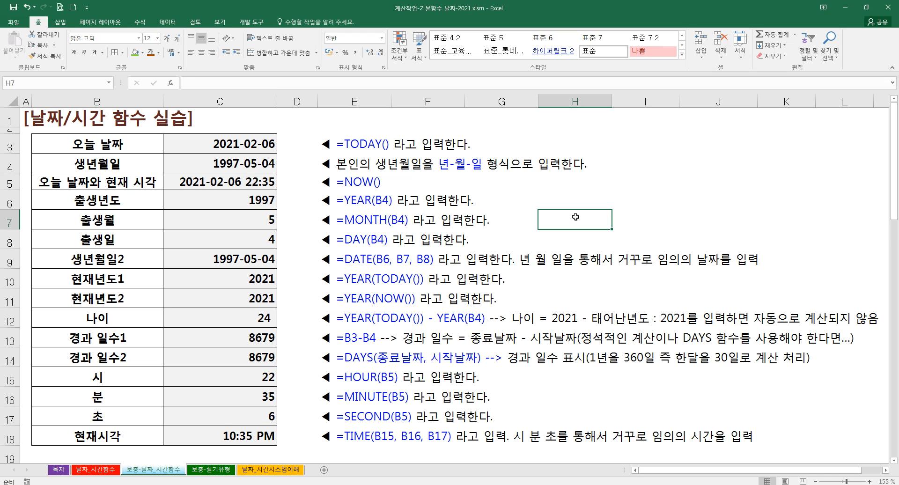
{"action": "key", "text": "Right"}
{"action": "key", "text": "Down"}
{"action": "type", "text": "="}
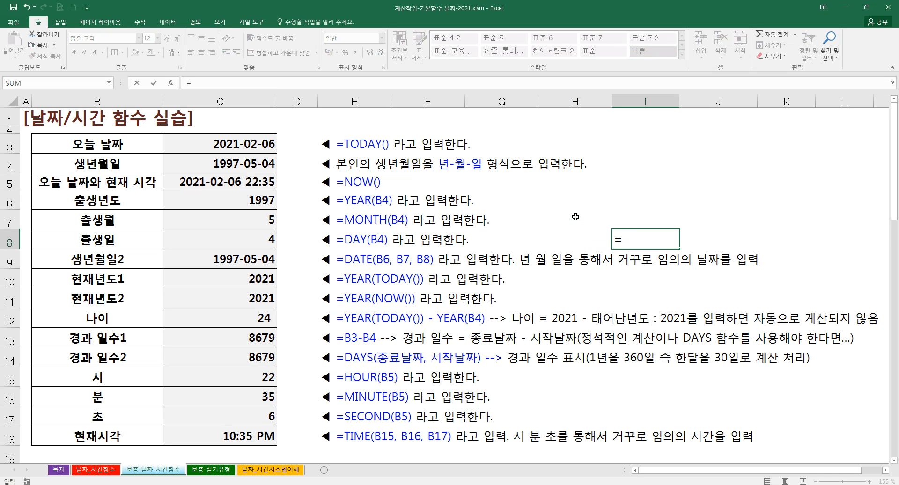
{"action": "key", "text": "Escape"}
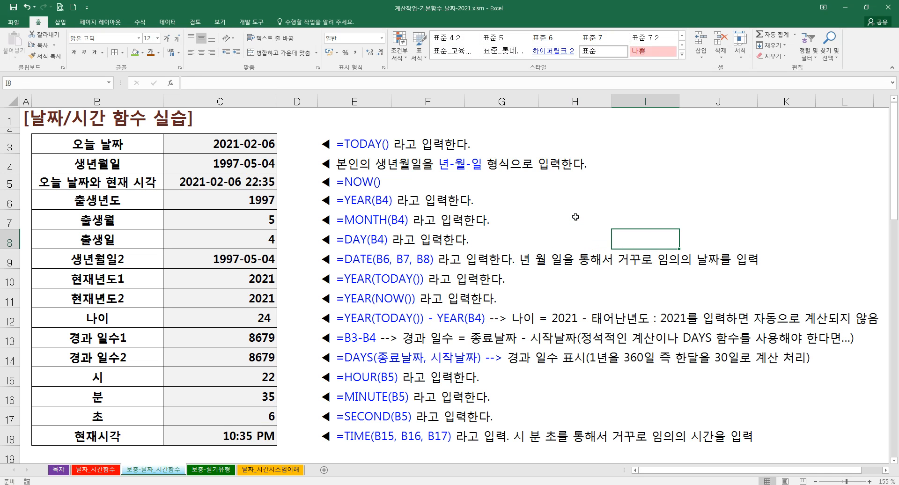
Calculate the age in H6 with =YEAR(C3)-YEAR(C4), and clear the cell again
{"action": "left_click", "coordinate": [575, 216]}
{"action": "key", "text": "Up"}
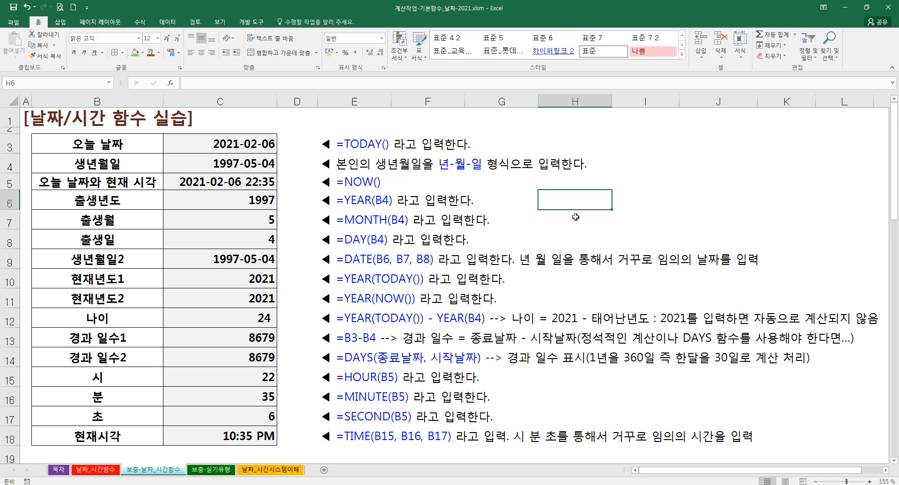
{"action": "type", "text": "=ye"}
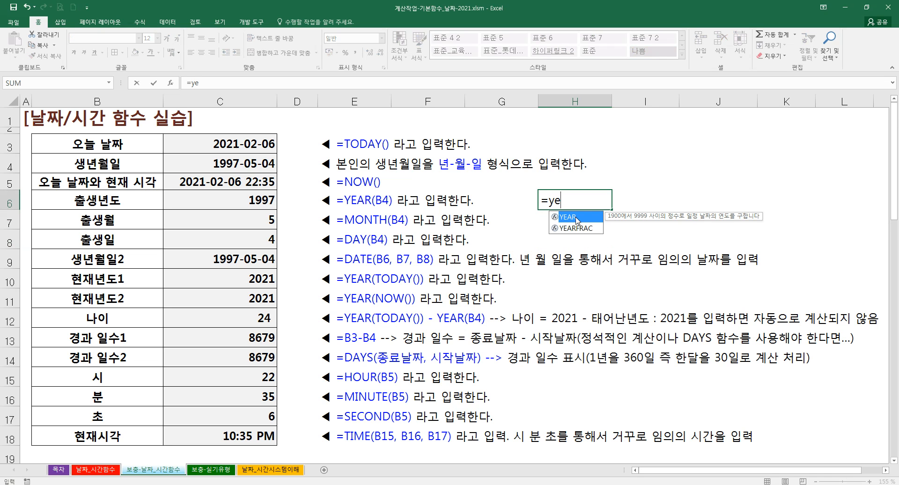
{"action": "double_click", "coordinate": [577, 218]}
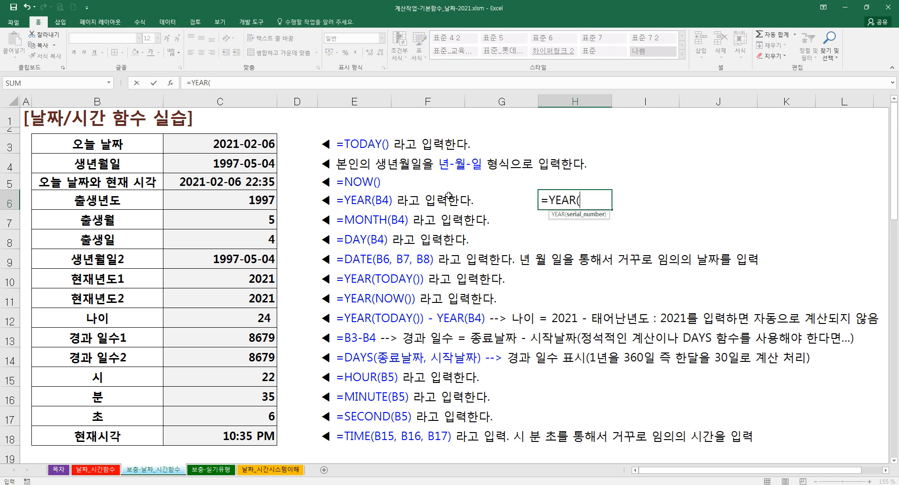
{"action": "left_click", "coordinate": [232, 146]}
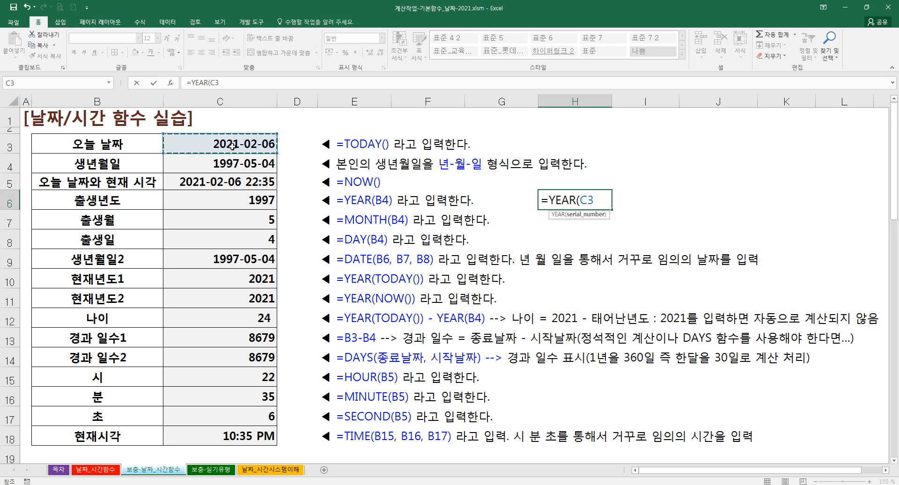
{"action": "type", "text": ")-ye"}
{"action": "key", "text": "Tab"}
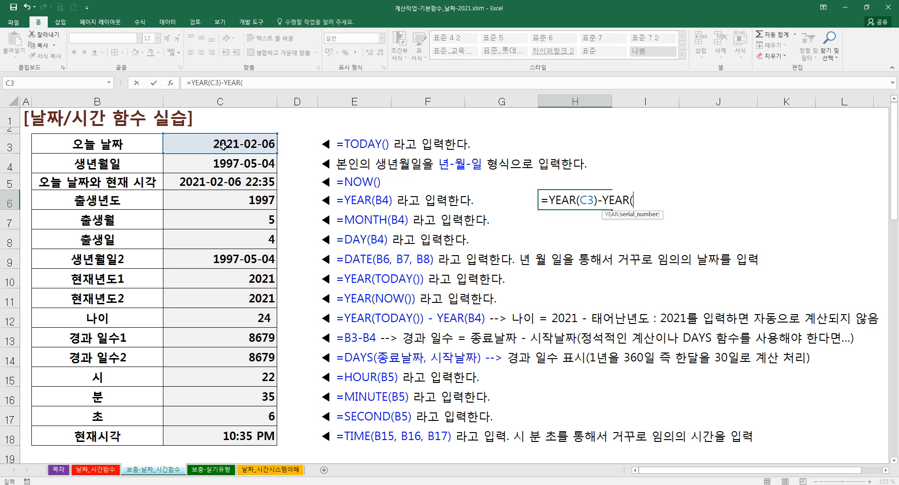
{"action": "left_click", "coordinate": [215, 162]}
{"action": "type", "text": ")"}
{"action": "key", "text": "ctrl+Return"}
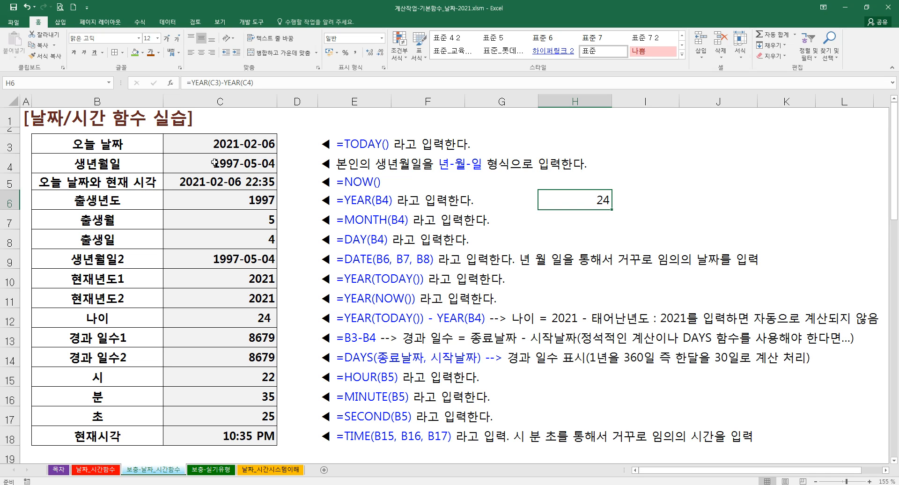
{"action": "key", "text": "Delete"}
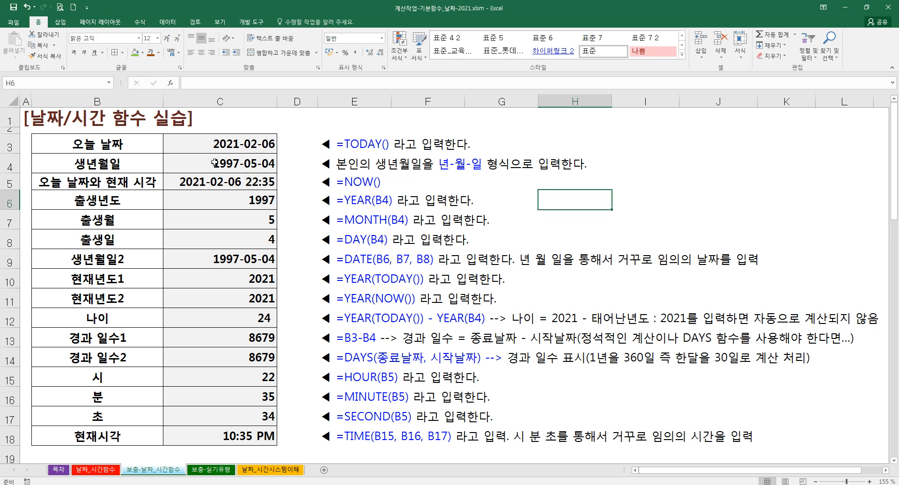
Start the age formula in H6 with the YEAR function, using TODAY() as its serial number argument
{"action": "type", "text": "=to"}
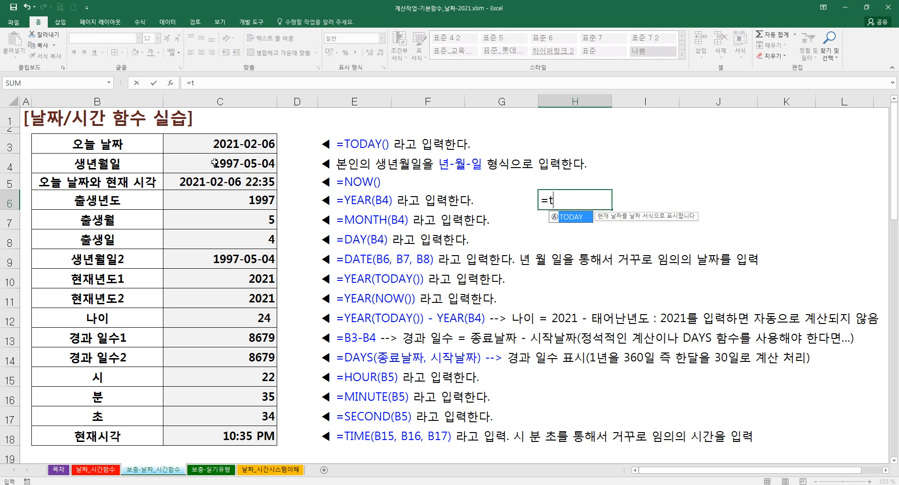
{"action": "key", "text": "BackSpace"}
{"action": "key", "text": "BackSpace"}
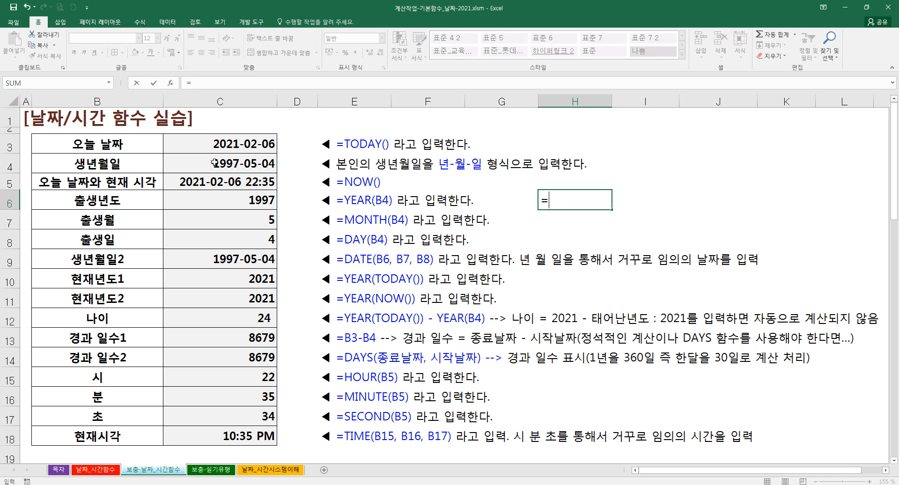
{"action": "type", "text": "year("}
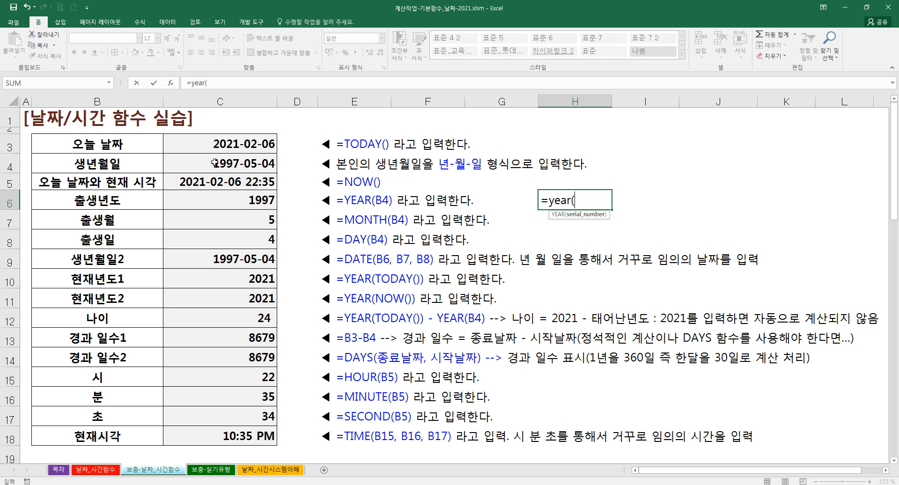
{"action": "type", "text": "to"}
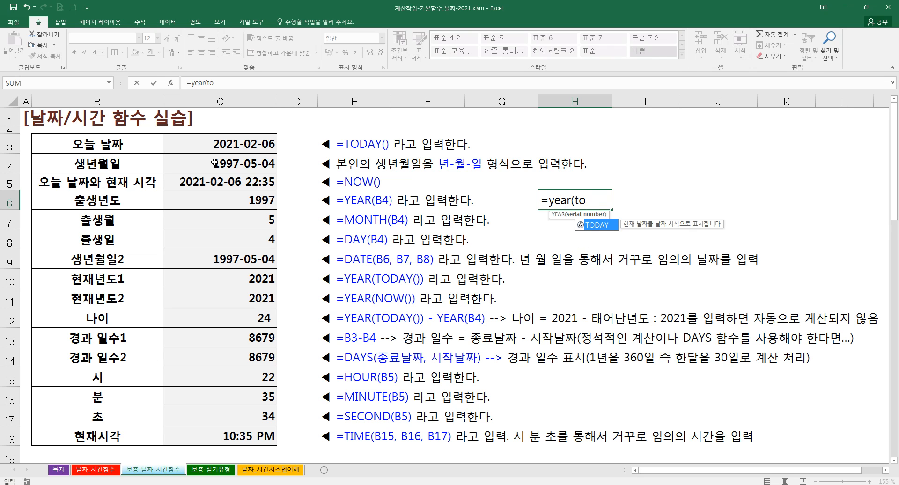
{"action": "key", "text": "BackSpace"}
{"action": "key", "text": "BackSpace"}
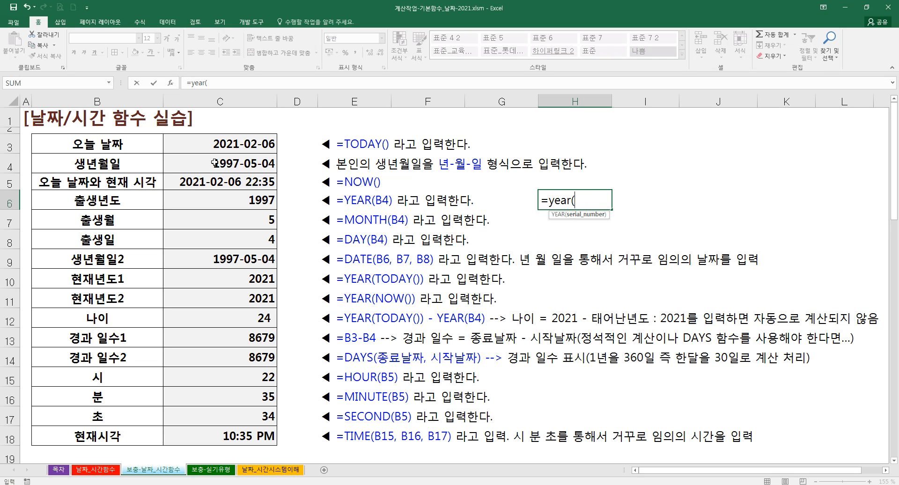
{"action": "key", "text": "ctrl+a"}
{"action": "type", "text": "to"}
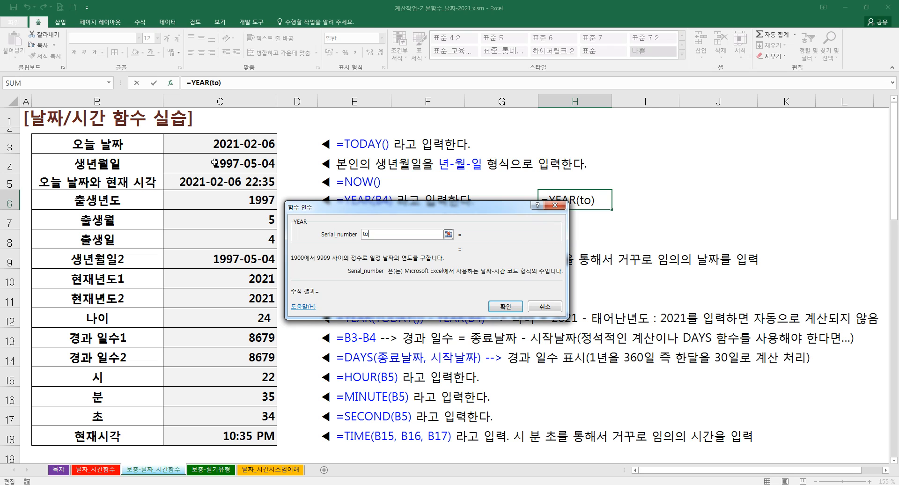
{"action": "type", "text": "day()"}
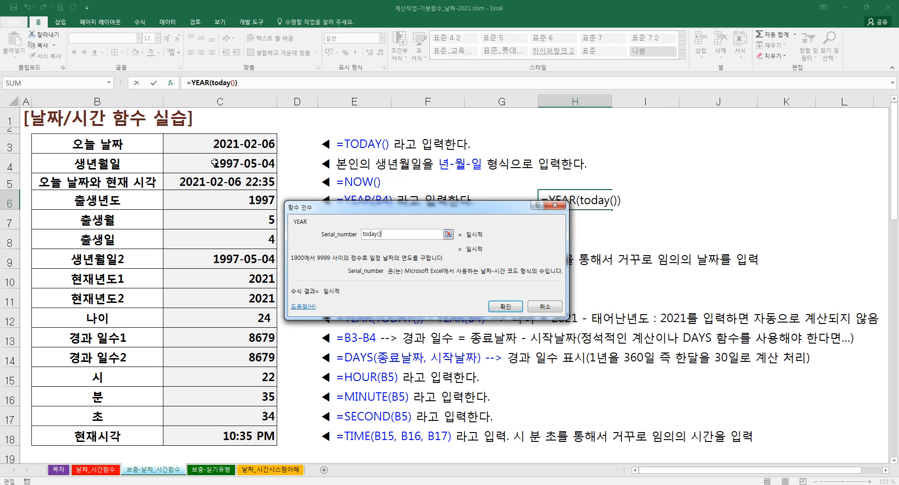
Extend the H6 formula by subtracting YEAR(C4), giving =YEAR(TODAY())-YEAR(C4)
{"action": "left_click", "coordinate": [259, 82]}
{"action": "type", "text": "-year("}
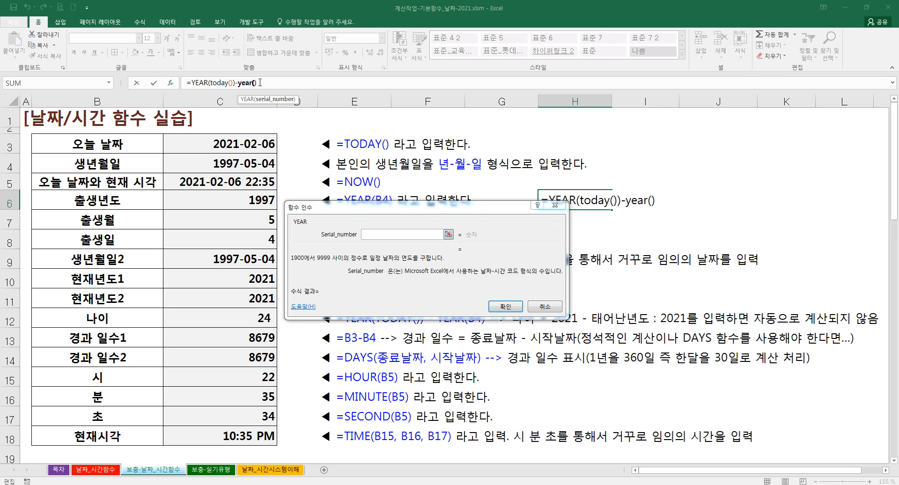
{"action": "left_click", "coordinate": [364, 234]}
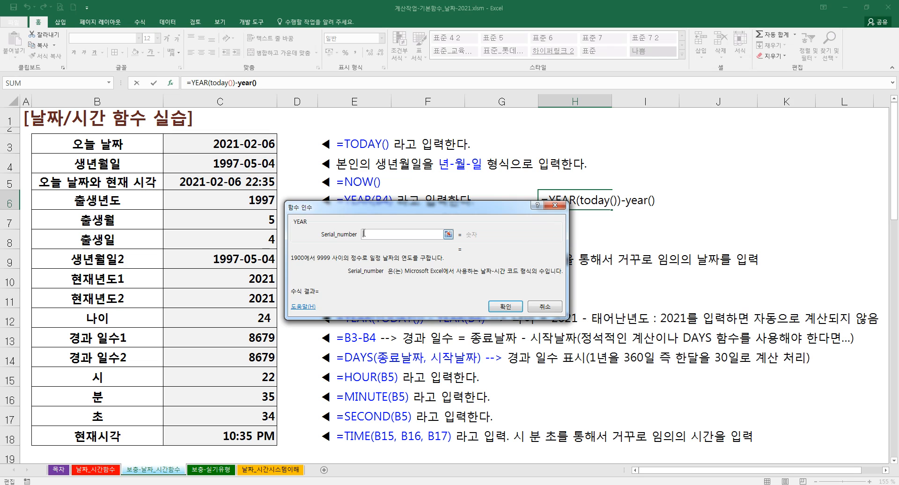
{"action": "left_click", "coordinate": [252, 162]}
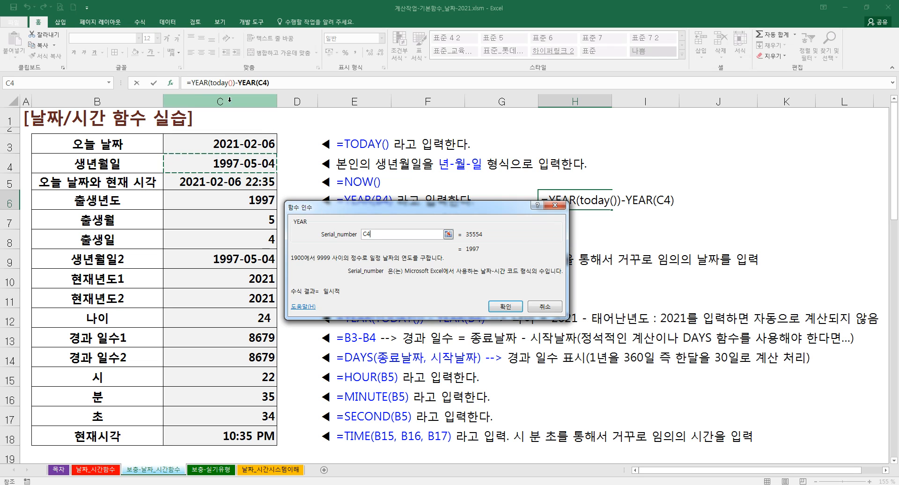
Enclose the year subtraction in parentheses, multiply it by 1, and enter =(YEAR(TODAY())-YEAR(C4))*1 in H6
{"action": "left_click", "coordinate": [192, 83]}
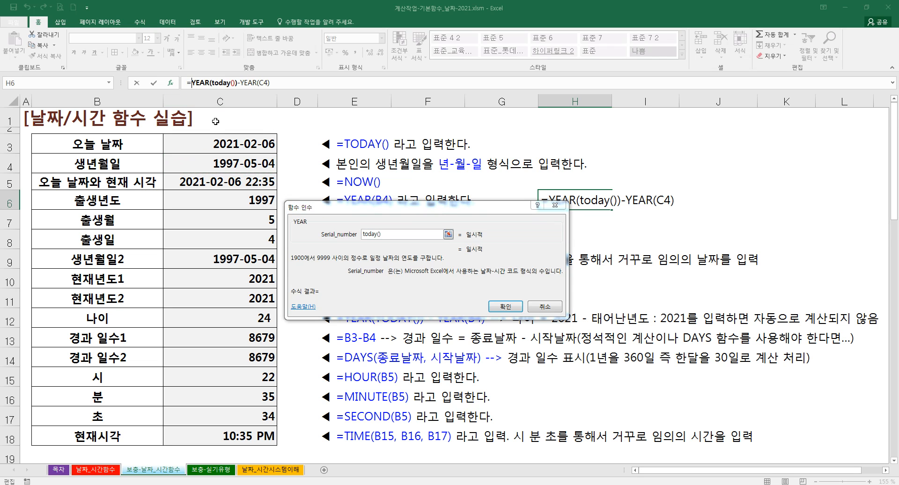
{"action": "type", "text": "("}
{"action": "left_click", "coordinate": [282, 83]}
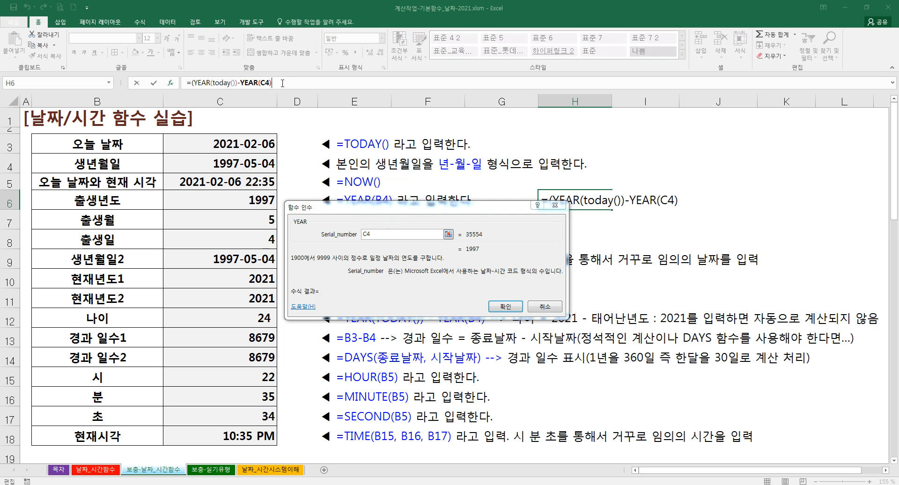
{"action": "type", "text": "*1"}
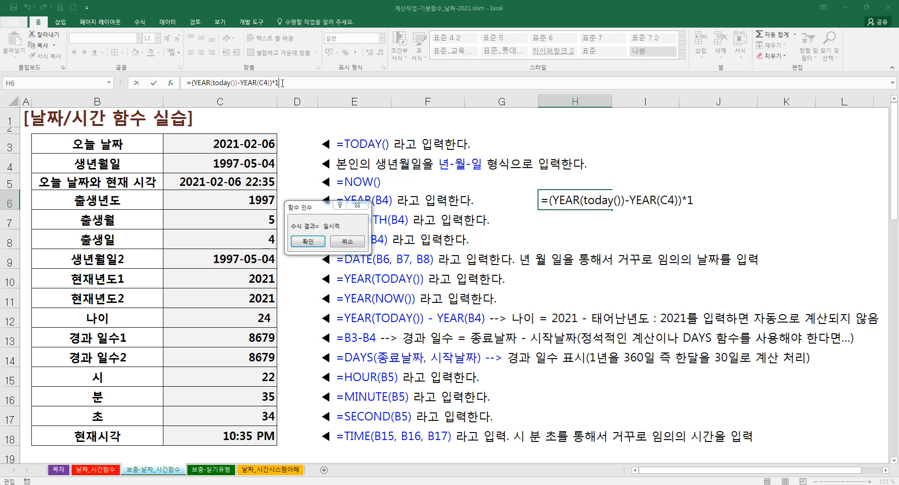
{"action": "key", "text": "Return"}
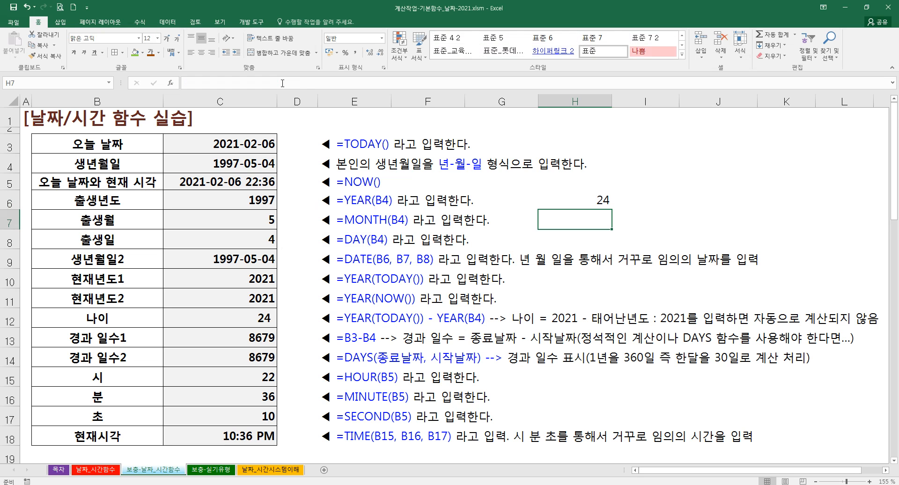
Replace the multiplication by 1 with +0 at the end of the age formula in H6
{"action": "key", "text": "Up"}
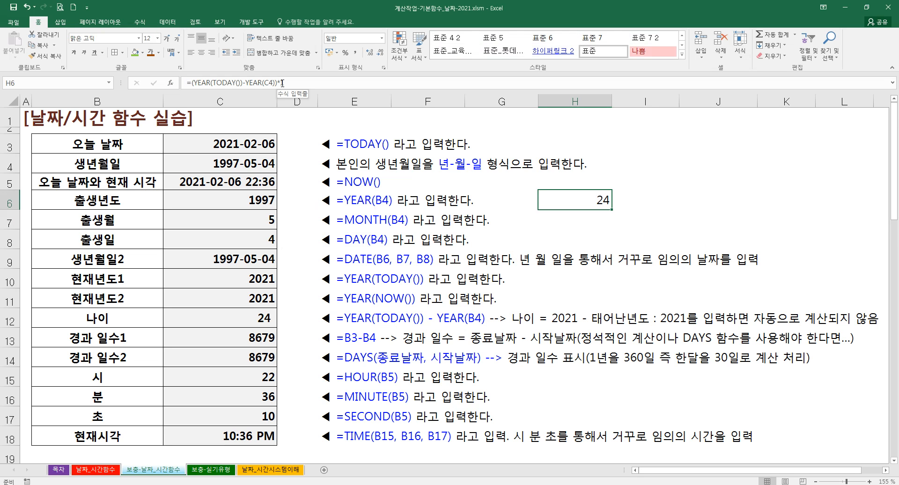
{"action": "key", "text": "Up"}
{"action": "key", "text": "F2"}
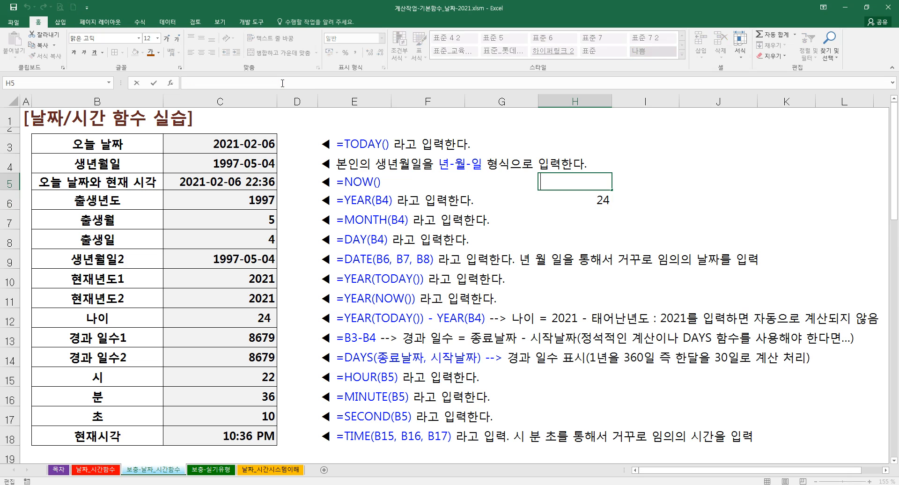
{"action": "key", "text": "Return"}
{"action": "key", "text": "F2"}
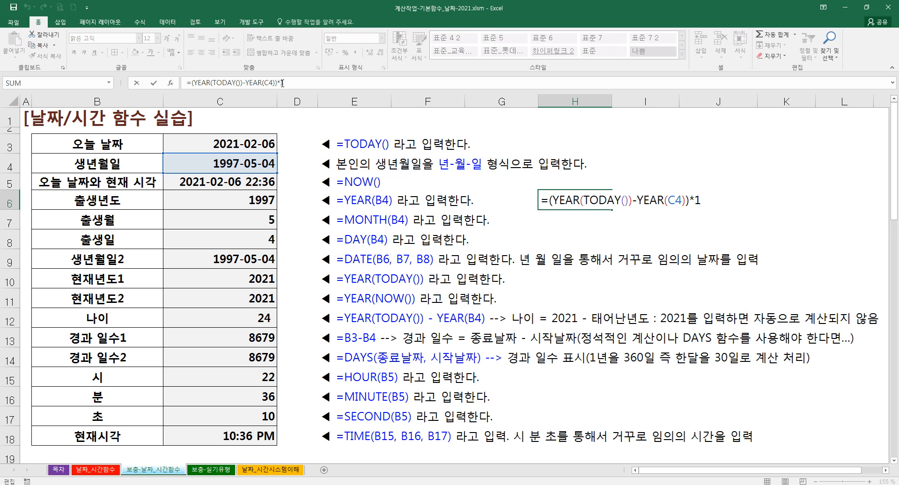
{"action": "key", "text": "BackSpace"}
{"action": "key", "text": "BackSpace"}
{"action": "type", "text": "+0"}
{"action": "key", "text": "Return"}
Change the ending of the age formula in H6 to -0
{"action": "left_click", "coordinate": [282, 83]}
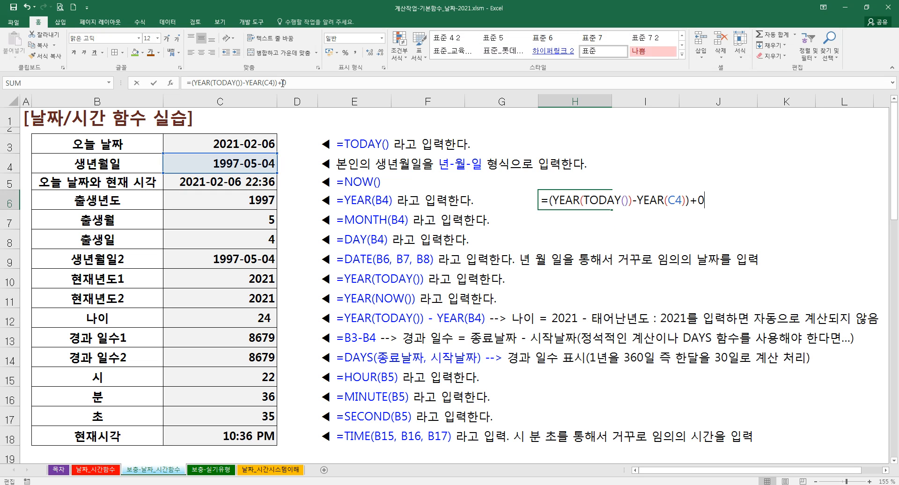
{"action": "key", "text": "BackSpace"}
{"action": "key", "text": "BackSpace"}
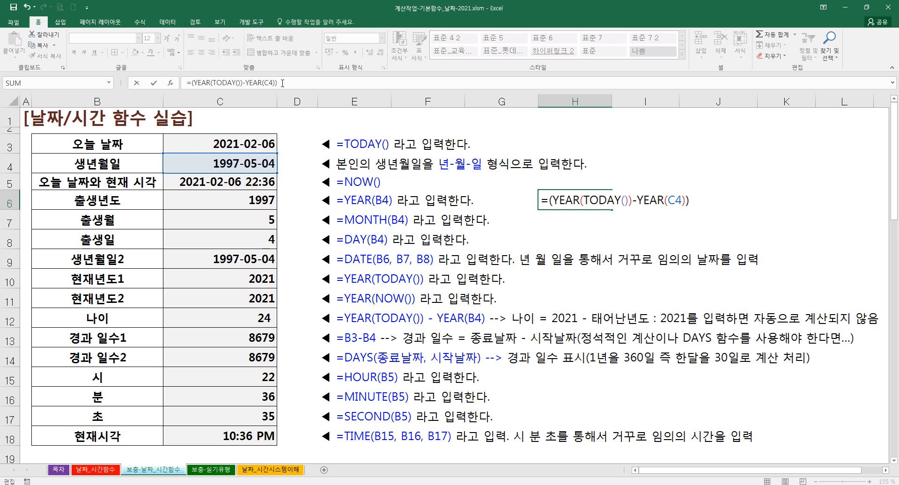
{"action": "type", "text": "-0"}
{"action": "key", "text": "Return"}
Change the ending of the age formula in H6 to /1
{"action": "key", "text": "Up"}
{"action": "left_click", "coordinate": [283, 83]}
{"action": "key", "text": "BackSpace"}
{"action": "key", "text": "BackSpace"}
{"action": "type", "text": "/1"}
{"action": "key", "text": "Return"}
Remove the division and put a double minus before the parentheses, entering =--(YEAR(TODAY())-YEAR(C4)) in H6
{"action": "key", "text": "Up"}
{"action": "left_click", "coordinate": [282, 83]}
{"action": "key", "text": "Left"}
{"action": "key", "text": "Delete"}
{"action": "key", "text": "Delete"}
{"action": "key", "text": "Left"}
{"action": "key", "text": "Left"}
{"action": "key", "text": "Left"}
{"action": "key", "text": "Left"}
{"action": "key", "text": "Left"}
{"action": "key", "text": "Left"}
{"action": "key", "text": "Left"}
{"action": "key", "text": "Left"}
{"action": "key", "text": "Left"}
{"action": "key", "text": "Left"}
{"action": "key", "text": "Left"}
{"action": "key", "text": "Left"}
{"action": "key", "text": "Left"}
{"action": "key", "text": "Left"}
{"action": "key", "text": "Left"}
{"action": "key", "text": "Left"}
{"action": "key", "text": "Left"}
{"action": "key", "text": "Left"}
{"action": "key", "text": "Left"}
{"action": "key", "text": "Left"}
{"action": "key", "text": "Left"}
{"action": "key", "text": "Left"}
{"action": "key", "text": "Left"}
{"action": "key", "text": "Left"}
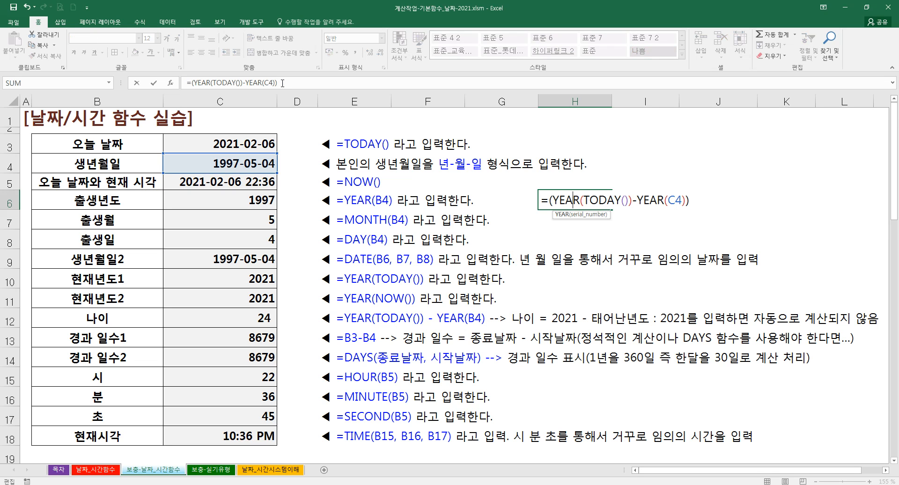
{"action": "type", "text": "--"}
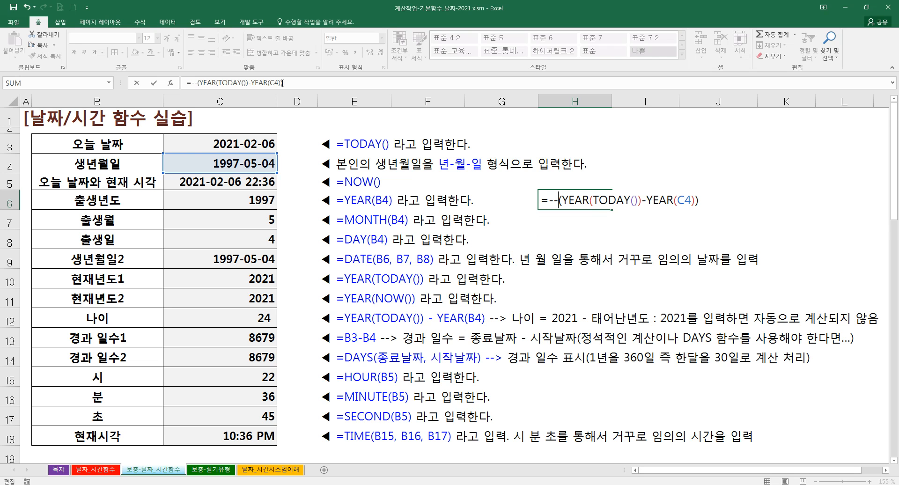
{"action": "key", "text": "Return"}
Strip the double minus and outer parentheses from the H6 formula and enter =YEAR(TODAY())-YEAR(C4)*1
{"action": "key", "text": "Up"}
{"action": "key", "text": "F2"}
{"action": "key", "text": "Left"}
{"action": "key", "text": "Left"}
{"action": "key", "text": "Left"}
{"action": "key", "text": "Left"}
{"action": "key", "text": "Left"}
{"action": "key", "text": "Left"}
{"action": "key", "text": "Left"}
{"action": "key", "text": "Left"}
{"action": "key", "text": "Left"}
{"action": "key", "text": "Left"}
{"action": "key", "text": "Left"}
{"action": "key", "text": "Left"}
{"action": "key", "text": "Left"}
{"action": "key", "text": "Left"}
{"action": "key", "text": "Left"}
{"action": "key", "text": "Left"}
{"action": "key", "text": "Left"}
{"action": "key", "text": "Left"}
{"action": "key", "text": "Left"}
{"action": "key", "text": "Left"}
{"action": "key", "text": "BackSpace"}
{"action": "key", "text": "Delete"}
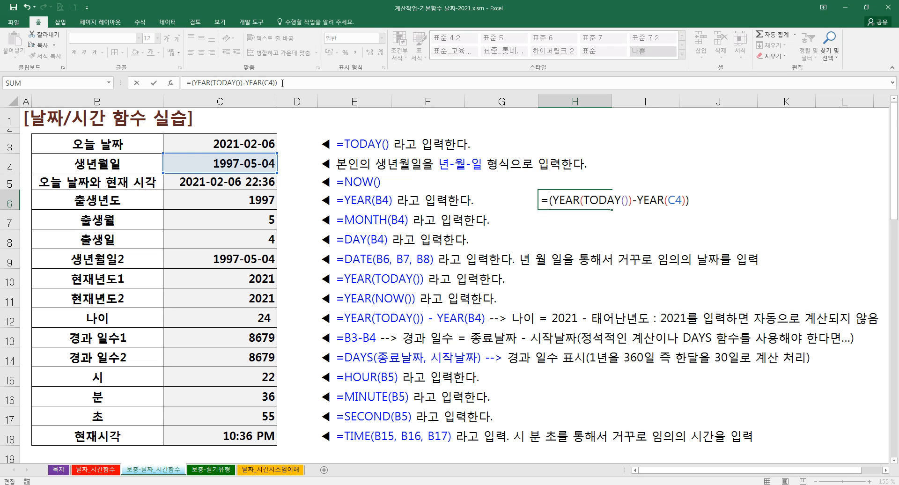
{"action": "key", "text": "Delete"}
{"action": "key", "text": "Right"}
{"action": "key", "text": "Right"}
{"action": "key", "text": "Right"}
{"action": "key", "text": "Right"}
{"action": "key", "text": "Right"}
{"action": "key", "text": "Right"}
{"action": "key", "text": "Right"}
{"action": "key", "text": "Right"}
{"action": "key", "text": "Right"}
{"action": "key", "text": "Right"}
{"action": "key", "text": "Right"}
{"action": "key", "text": "Right"}
{"action": "key", "text": "Right"}
{"action": "key", "text": "Right"}
{"action": "key", "text": "Right"}
{"action": "key", "text": "Right"}
{"action": "key", "text": "Right"}
{"action": "key", "text": "Right"}
{"action": "key", "text": "Right"}
{"action": "key", "text": "Right"}
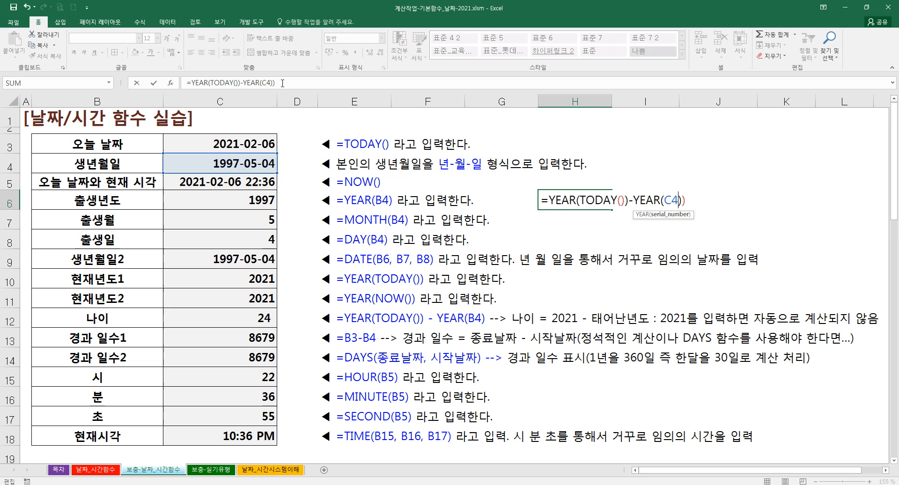
{"action": "key", "text": "Right"}
{"action": "key", "text": "BackSpace"}
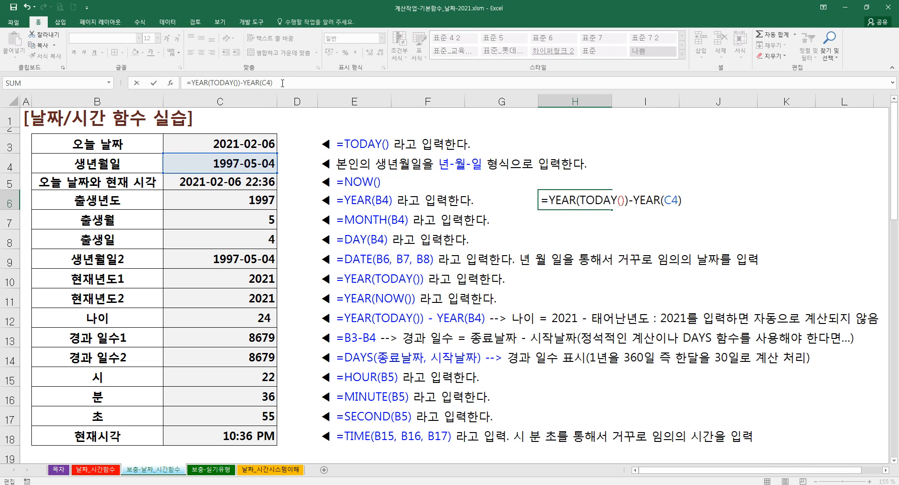
{"action": "type", "text": "*1"}
{"action": "key", "text": "ctrl+Return"}
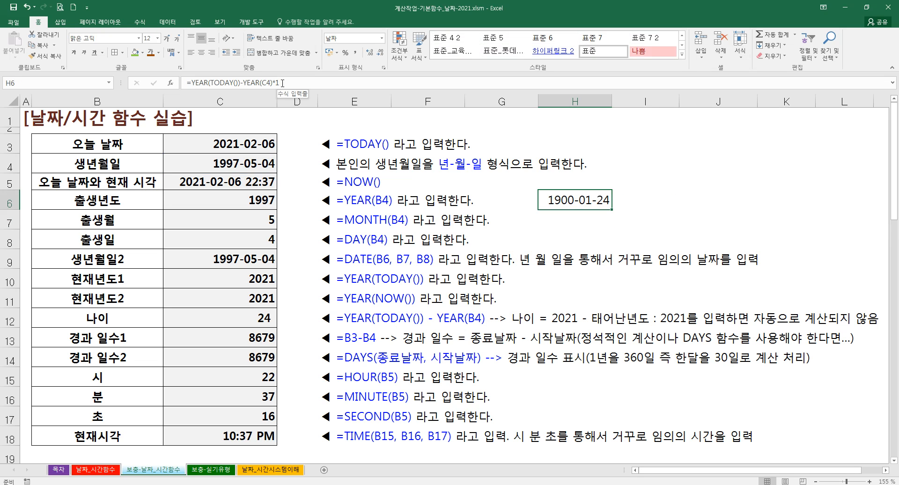
Check the formula without outer parentheses in H6 and undo that edit
{"action": "left_click", "coordinate": [282, 83]}
{"action": "key", "text": "ctrl+Return"}
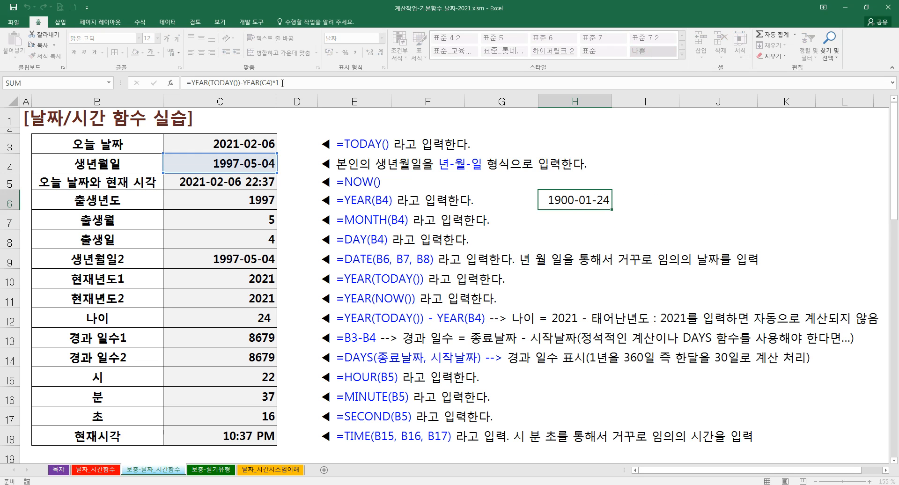
{"action": "key", "text": "ctrl+z"}
Change the H6 formula from the double minus to =(YEAR(TODAY())-YEAR(C4))*1, and clear the cell again
{"action": "left_click", "coordinate": [282, 82]}
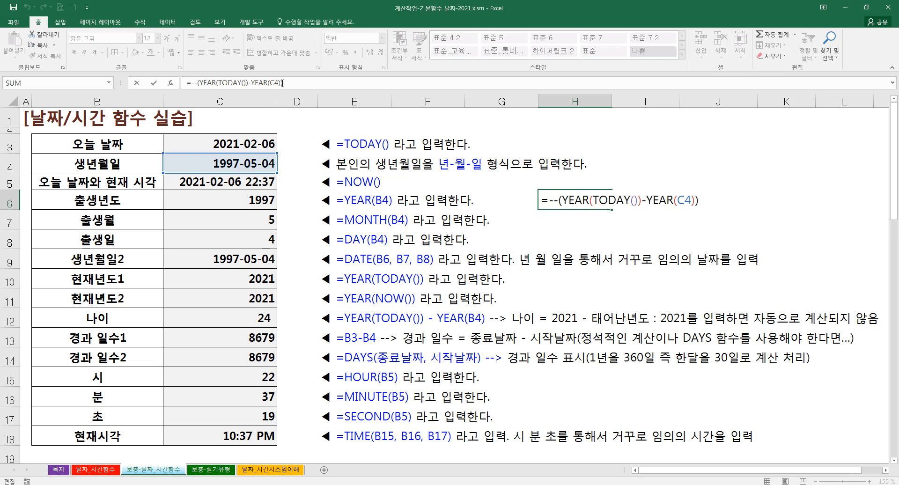
{"action": "double_click", "coordinate": [550, 203]}
{"action": "key", "text": "Delete"}
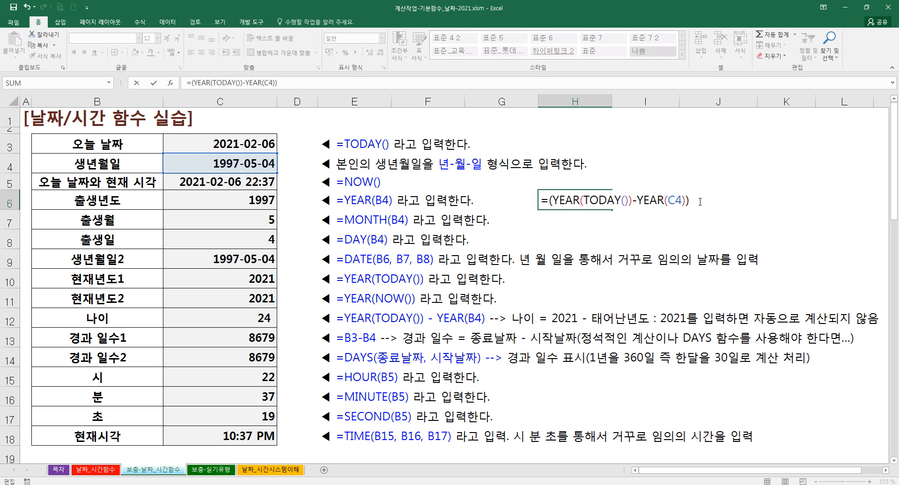
{"action": "type", "text": "*1"}
{"action": "key", "text": "ctrl+Return"}
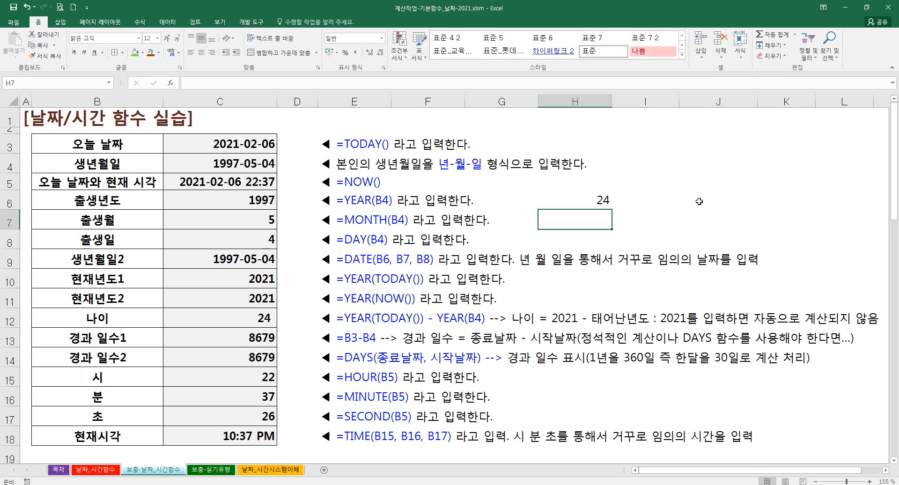
{"action": "key", "text": "Delete"}
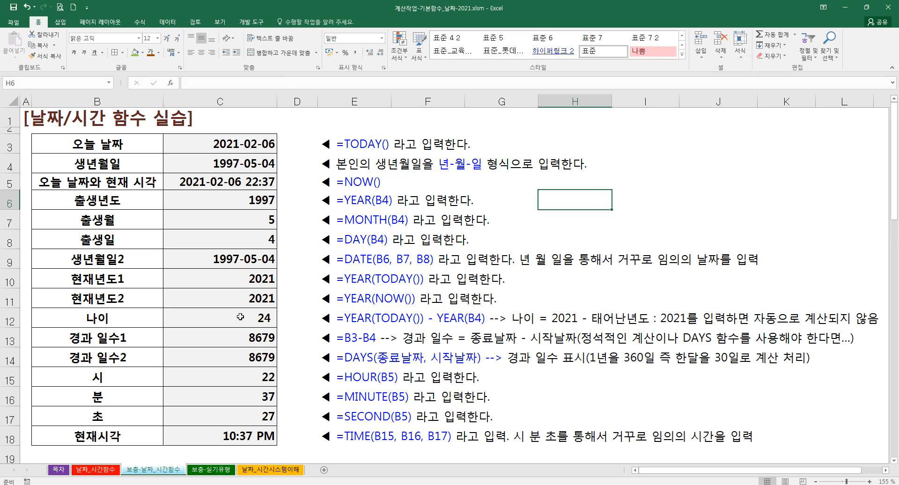
Try the short date format (간단한 날짜) on the age in C12 and undo it
{"action": "left_click", "coordinate": [202, 313]}
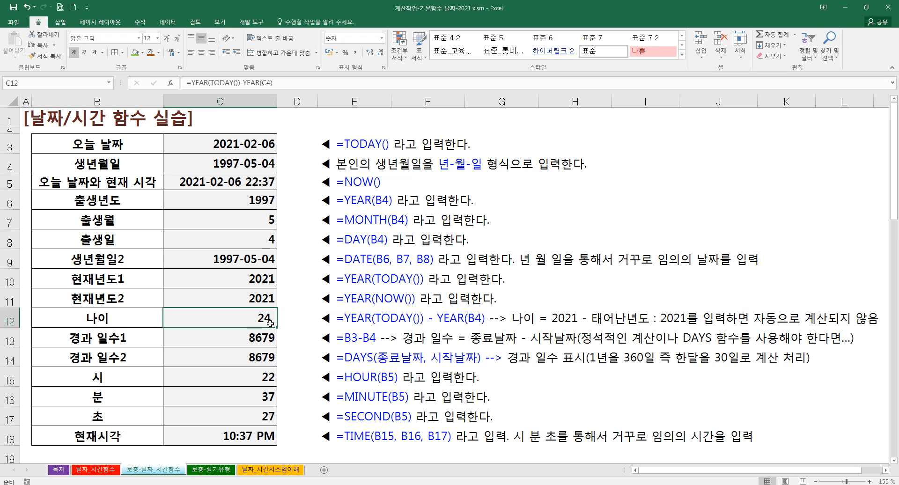
{"action": "left_click", "coordinate": [383, 46]}
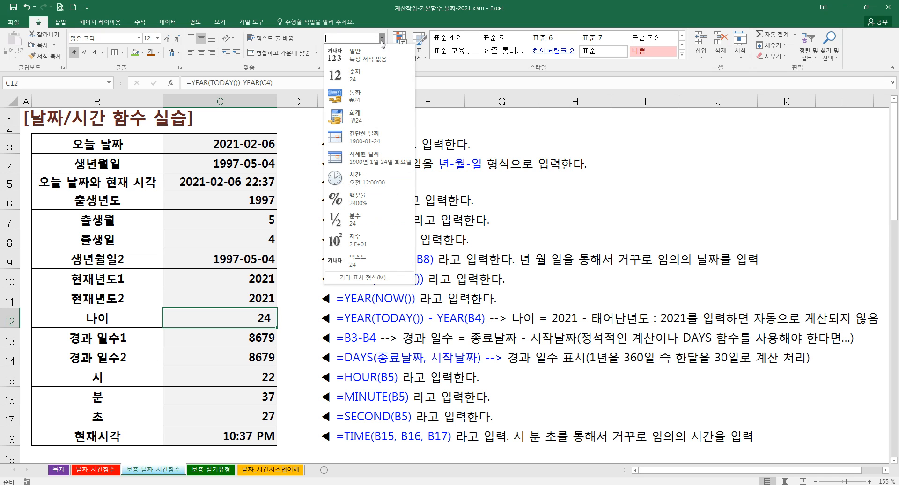
{"action": "left_click", "coordinate": [371, 135]}
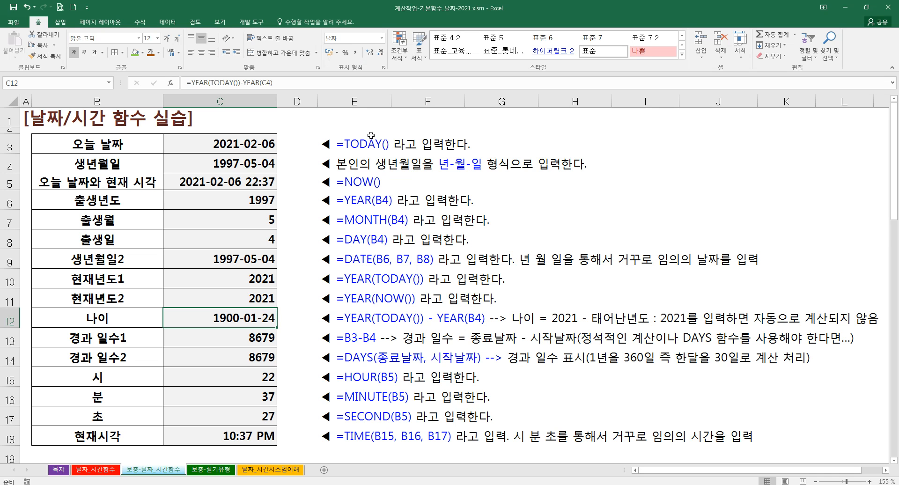
{"action": "key", "text": "ctrl+z"}
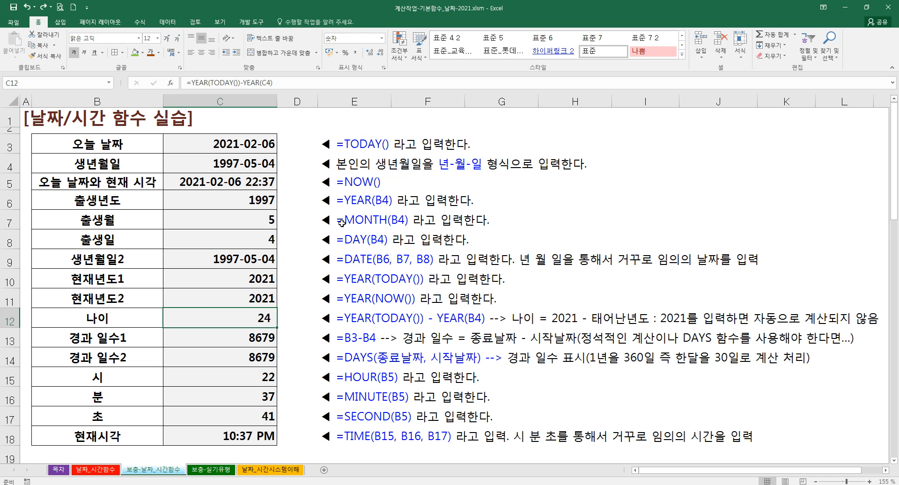
Look over the WEEKDAY exercise in section 2 of the sheet, including the first sales date in C23
{"action": "left_click", "coordinate": [305, 251]}
{"action": "scroll", "coordinate": [289, 279], "scroll_direction": "down", "scroll_amount": 2}
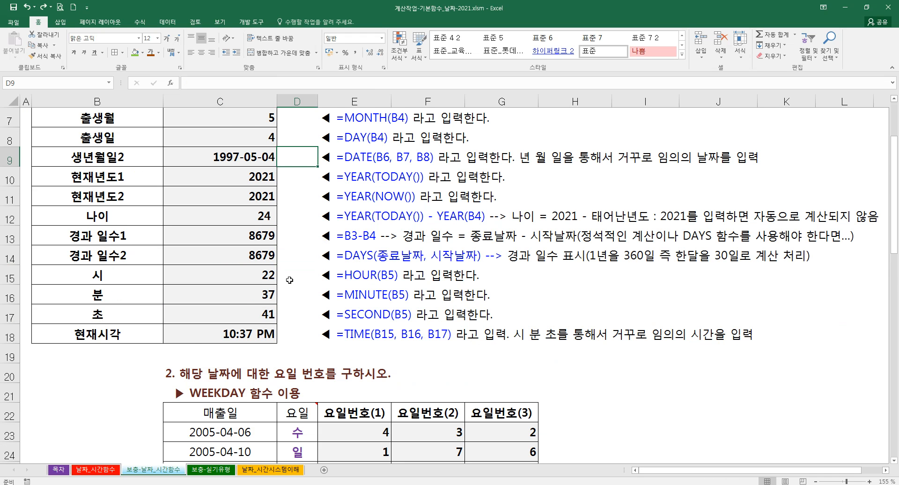
{"action": "scroll", "coordinate": [289, 280], "scroll_direction": "down", "scroll_amount": 3}
{"action": "left_click", "coordinate": [284, 228]}
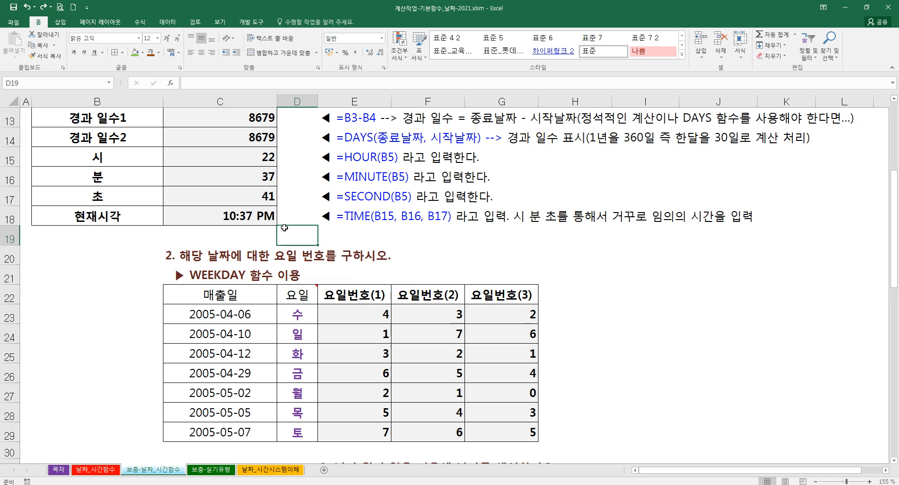
{"action": "scroll", "coordinate": [284, 228], "scroll_direction": "up", "scroll_amount": 3}
{"action": "key", "text": "Up"}
{"action": "left_click", "coordinate": [396, 296]}
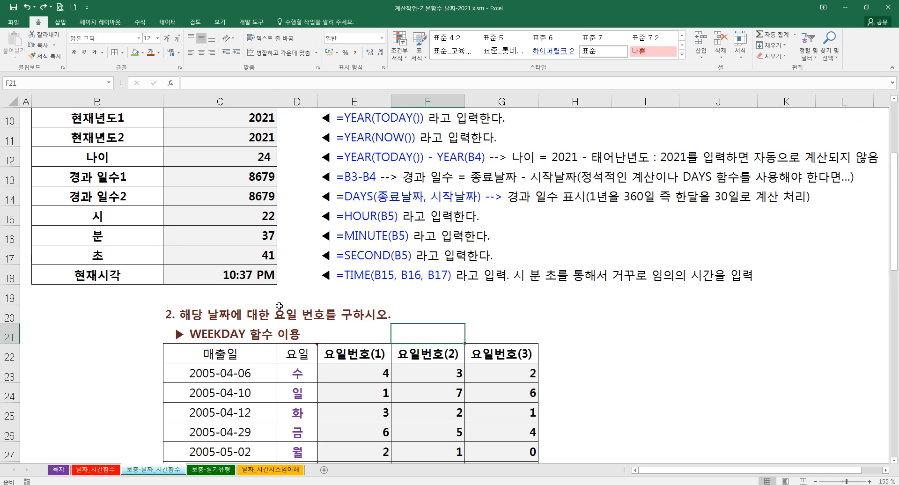
{"action": "left_click", "coordinate": [222, 290]}
{"action": "scroll", "coordinate": [327, 315], "scroll_direction": "down", "scroll_amount": 3}
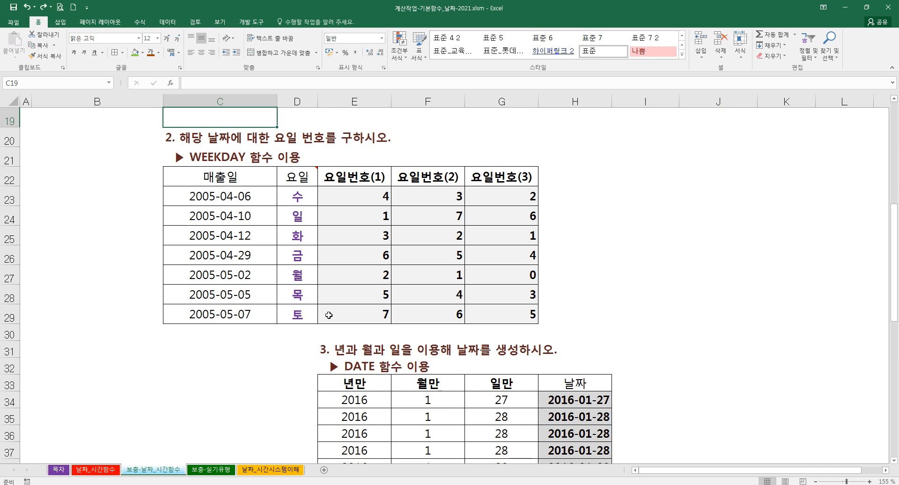
{"action": "scroll", "coordinate": [329, 318], "scroll_direction": "up", "scroll_amount": 1}
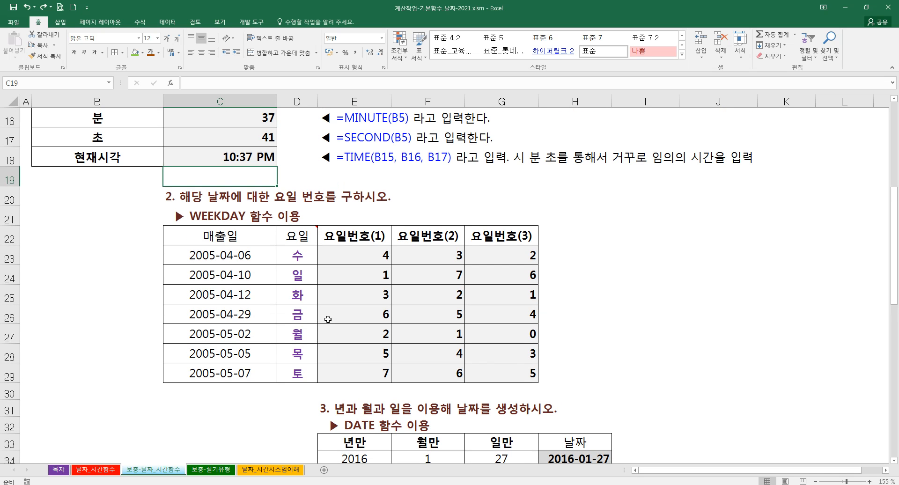
{"action": "scroll", "coordinate": [328, 319], "scroll_direction": "down", "scroll_amount": 1}
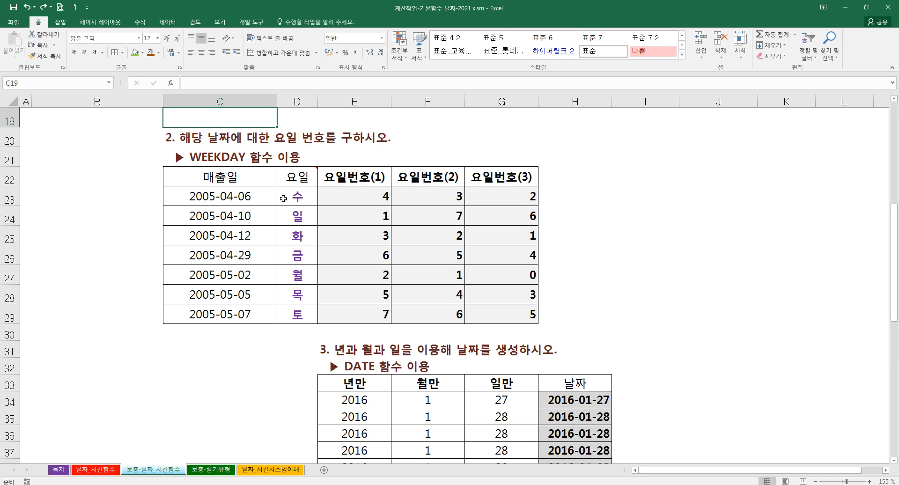
{"action": "left_click", "coordinate": [247, 199]}
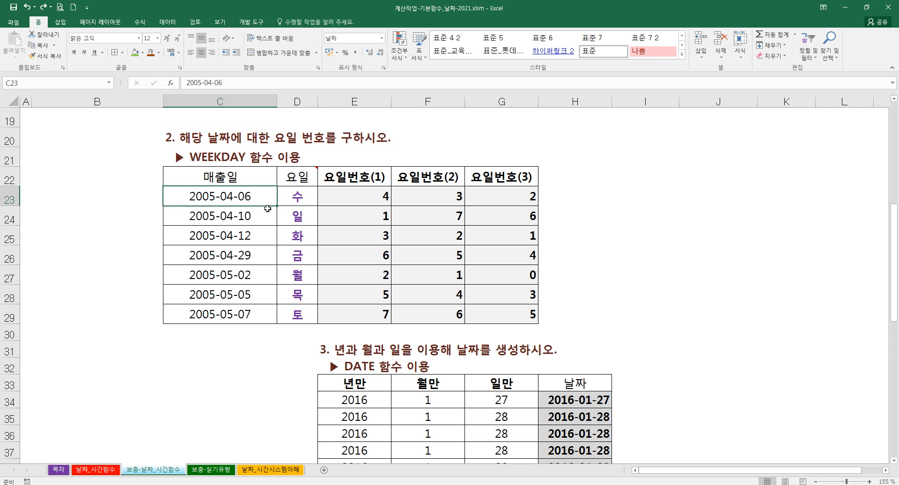
{"action": "scroll", "coordinate": [274, 220], "scroll_direction": "up", "scroll_amount": 1}
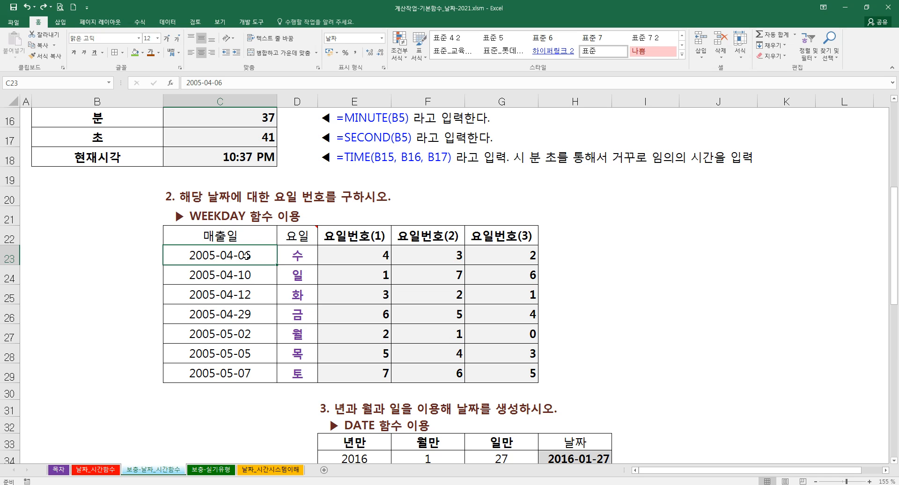
Check the underlying value of each weekday cell in D23:D29 of the 요일 column
{"action": "left_click_drag", "start_coordinate": [296, 259], "coordinate": [292, 374]}
{"action": "left_click", "coordinate": [300, 257]}
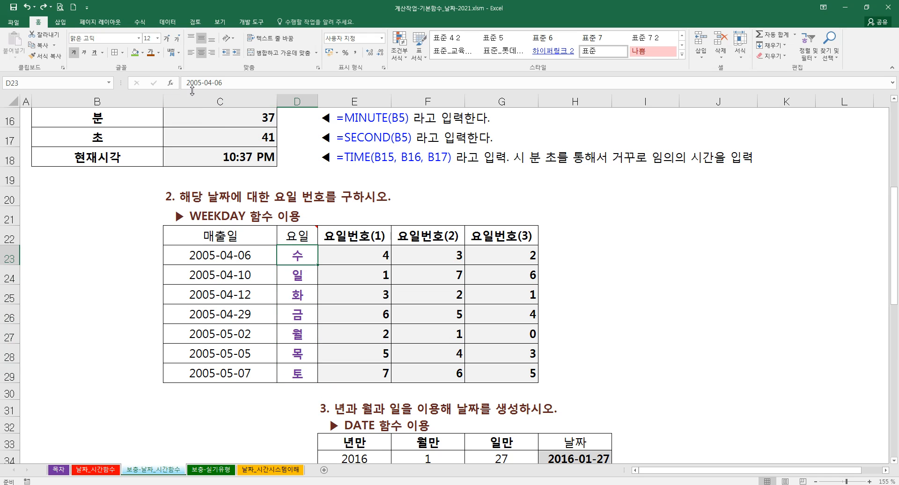
{"action": "left_click", "coordinate": [299, 281]}
{"action": "left_click", "coordinate": [299, 297]}
{"action": "left_click", "coordinate": [298, 316]}
{"action": "left_click", "coordinate": [299, 335]}
{"action": "left_click", "coordinate": [300, 351]}
{"action": "left_click", "coordinate": [306, 376]}
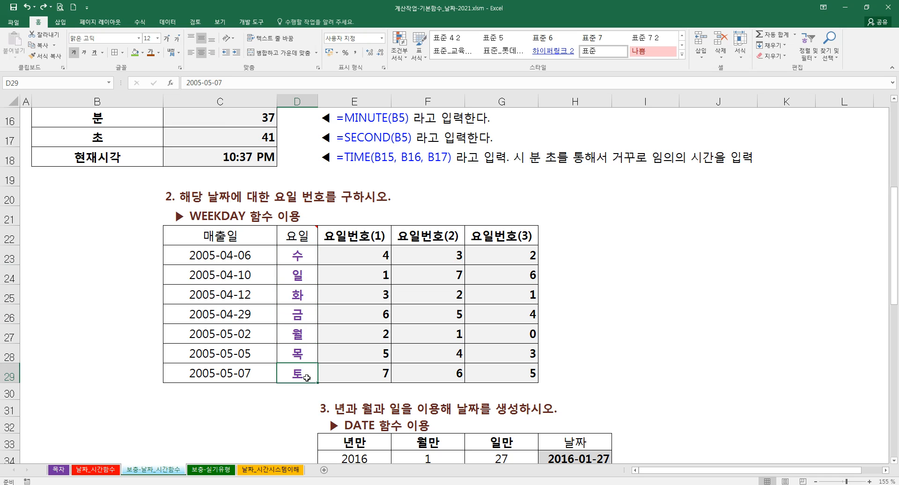
Clear E23 and build a WEEKDAY formula there with C23 as the serial number and 1 as the return type
{"action": "left_click", "coordinate": [355, 256]}
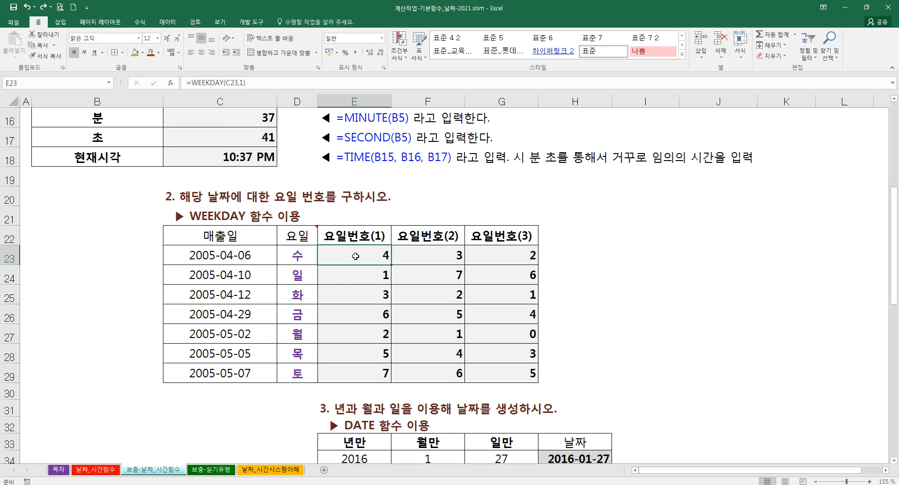
{"action": "key", "text": "Delete"}
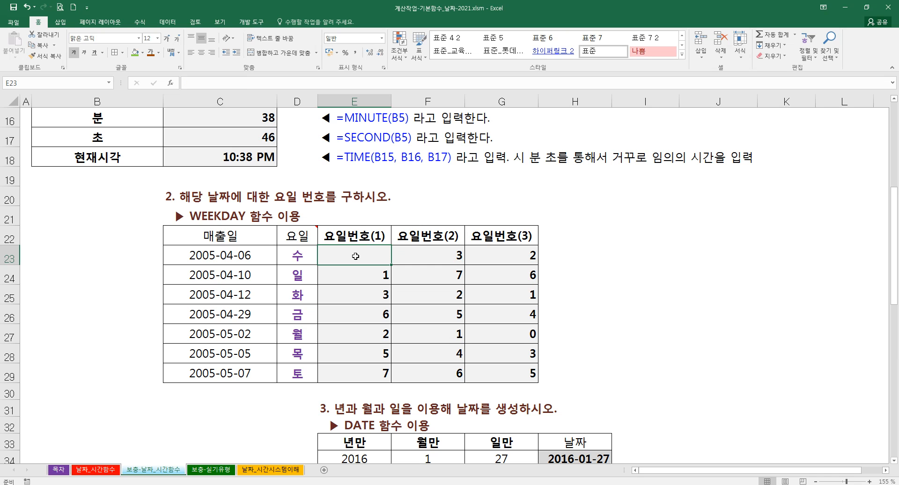
{"action": "type", "text": "=week"}
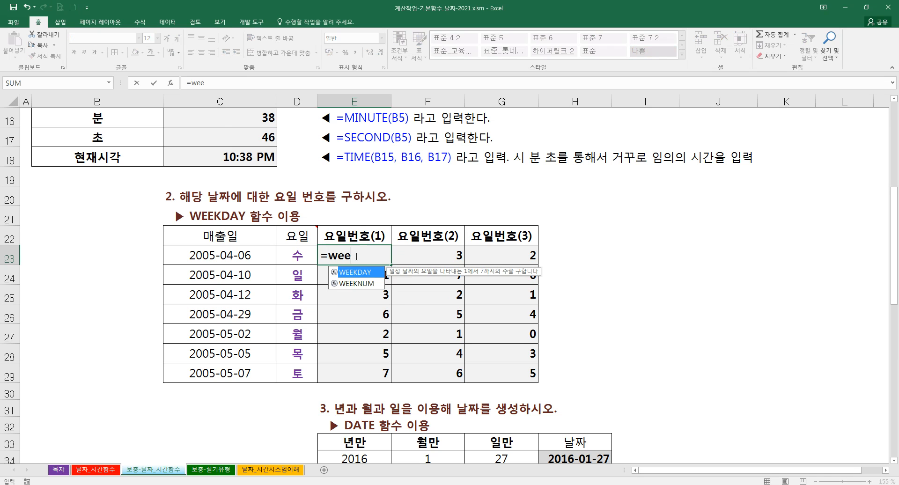
{"action": "key", "text": "Tab"}
{"action": "key", "text": "ctrl+a"}
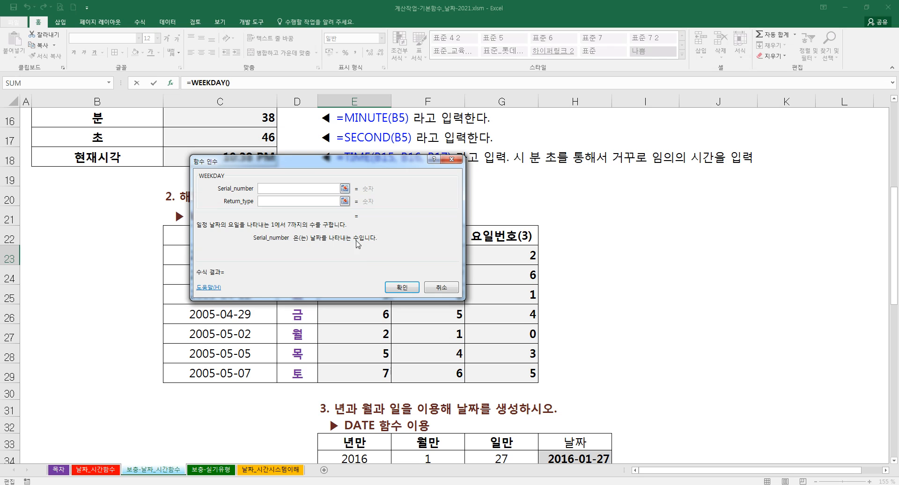
{"action": "left_click_drag", "start_coordinate": [321, 162], "coordinate": [388, 216]}
{"action": "left_click", "coordinate": [244, 256]}
{"action": "left_click", "coordinate": [419, 280]}
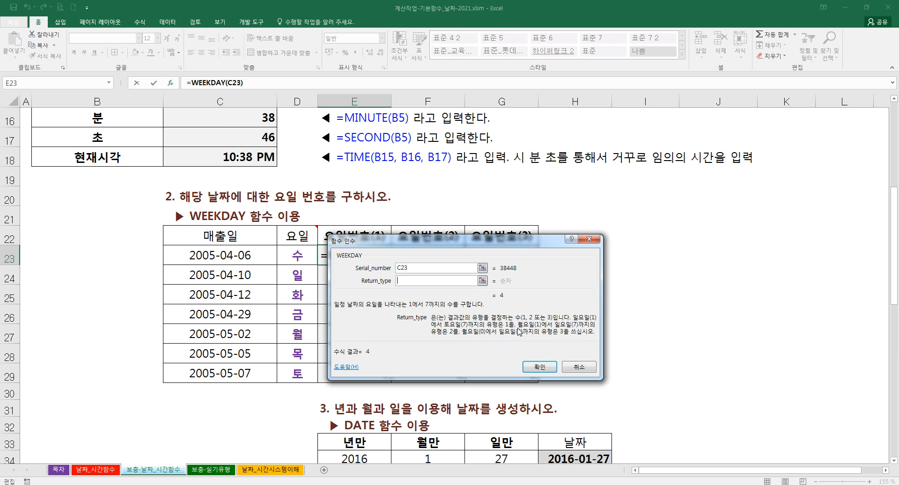
{"action": "type", "text": "1"}
{"action": "left_click_drag", "start_coordinate": [428, 242], "coordinate": [425, 273]}
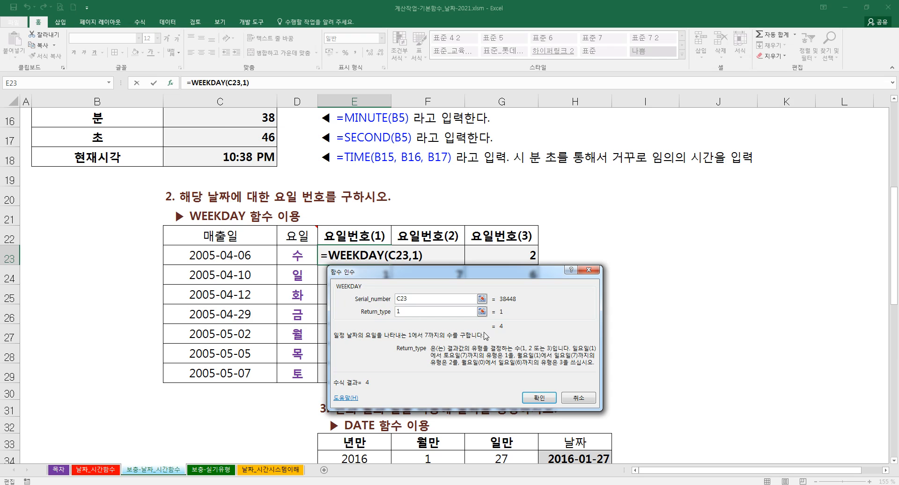
Try return types 2 and 3 for the E23 WEEKDAY formula, and confirm it as =WEEKDAY(C23,1)
{"action": "type", "text": "2"}
{"action": "key", "text": "BackSpace"}
{"action": "type", "text": "3"}
{"action": "type", "text": "1"}
{"action": "left_click", "coordinate": [539, 397]}
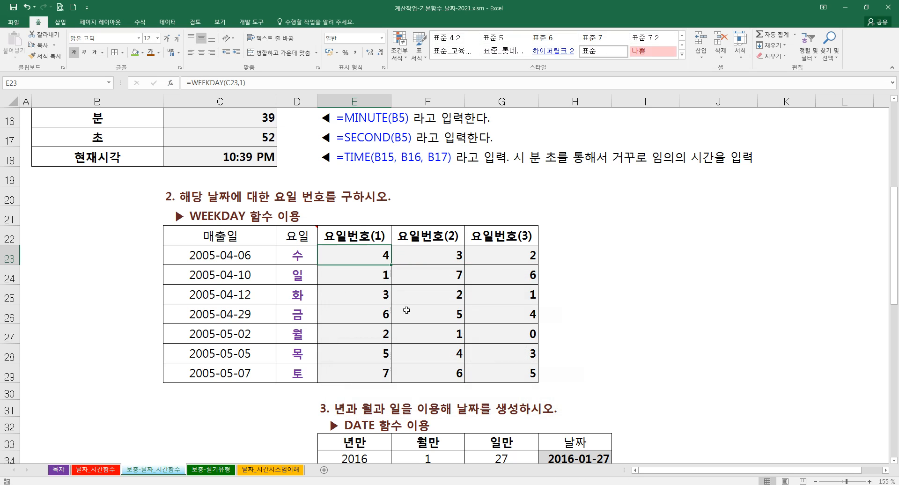
Compare the WEEKDAY formulas in E23, F23 and G23 with their headers 요일번호(1), 요일번호(2) and 요일번호(3)
{"action": "left_click_drag", "start_coordinate": [362, 256], "coordinate": [491, 373]}
{"action": "left_click", "coordinate": [370, 251]}
{"action": "left_click", "coordinate": [420, 256]}
{"action": "left_click", "coordinate": [501, 262]}
{"action": "left_click", "coordinate": [361, 257]}
{"action": "left_click", "coordinate": [449, 257]}
{"action": "left_click", "coordinate": [505, 257]}
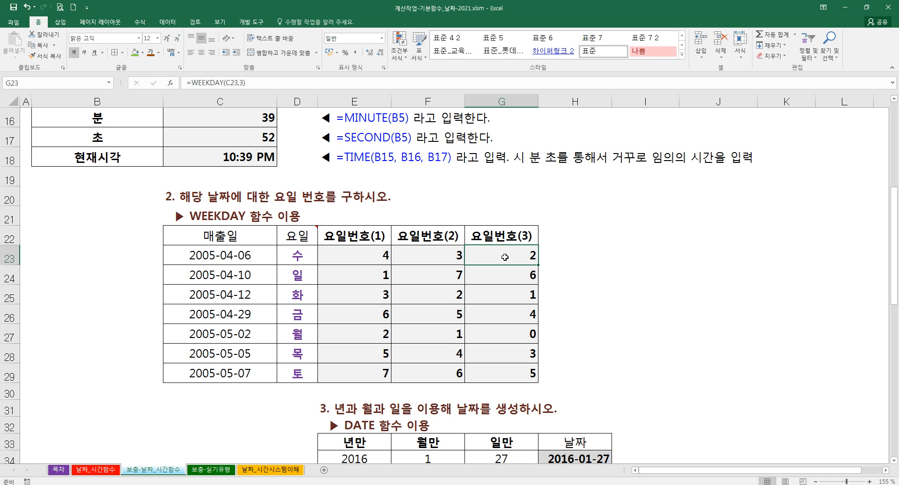
{"action": "left_click", "coordinate": [370, 238]}
{"action": "left_click", "coordinate": [428, 236]}
{"action": "left_click", "coordinate": [499, 247]}
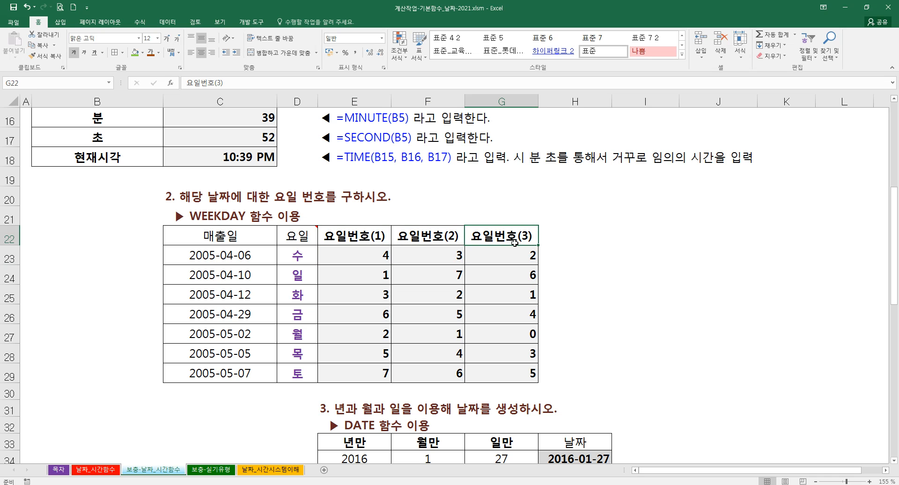
Clear the existing dates in the 날짜 column of the DATE exercise, from H34 down
{"action": "scroll", "coordinate": [402, 304], "scroll_direction": "down", "scroll_amount": 4}
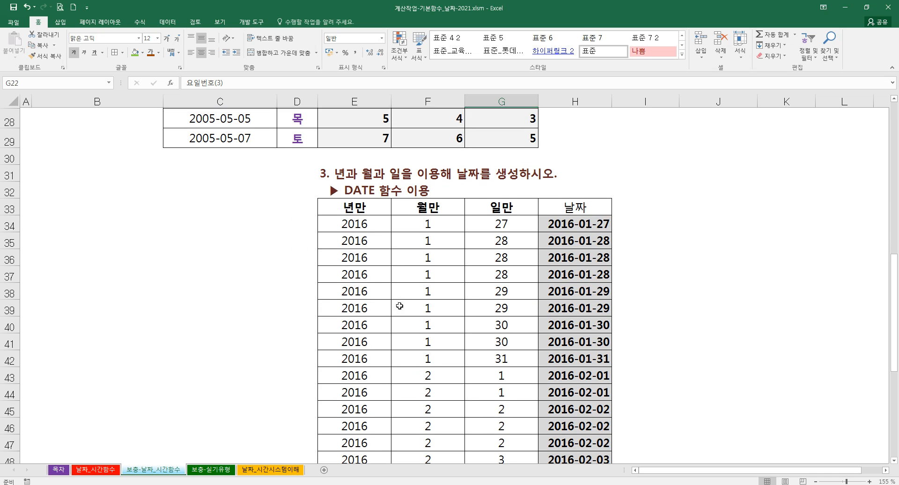
{"action": "left_click_drag", "start_coordinate": [574, 223], "coordinate": [571, 418]}
{"action": "key", "text": "ctrl+z"}
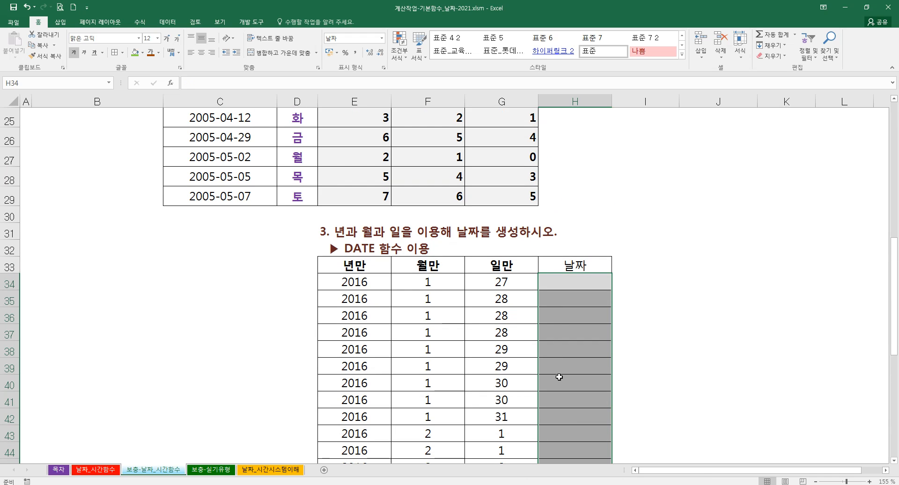
Enter =DATE(E34,F34,G34) in H34, using E34 as the year, F34 as the month and G34 as the day
{"action": "left_click", "coordinate": [554, 281]}
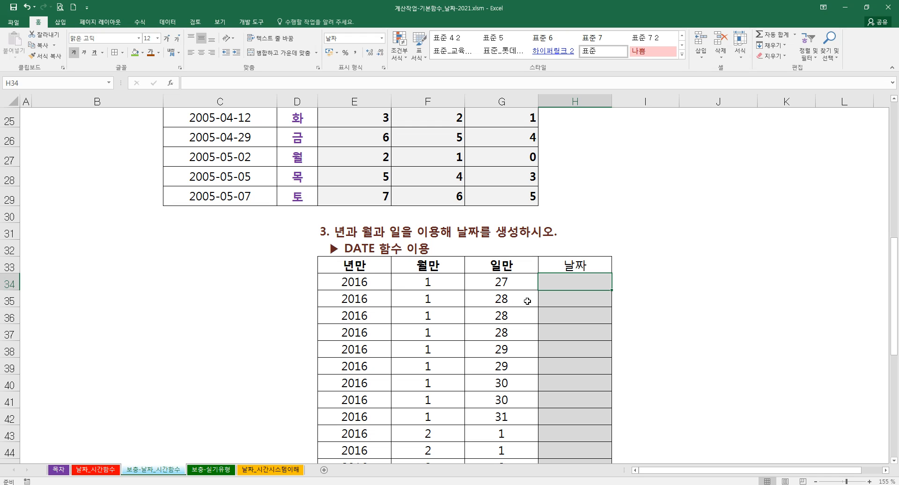
{"action": "type", "text": "="}
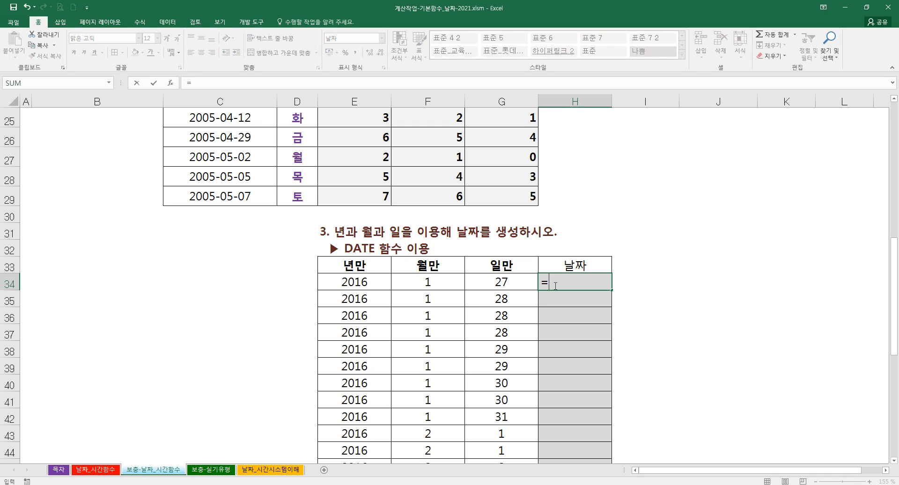
{"action": "type", "text": "dat"}
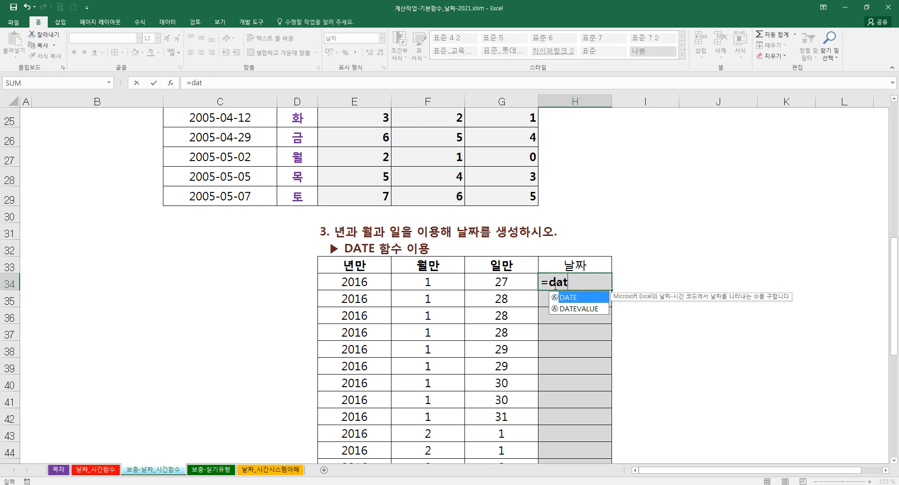
{"action": "key", "text": "Tab"}
{"action": "key", "text": "ctrl+a"}
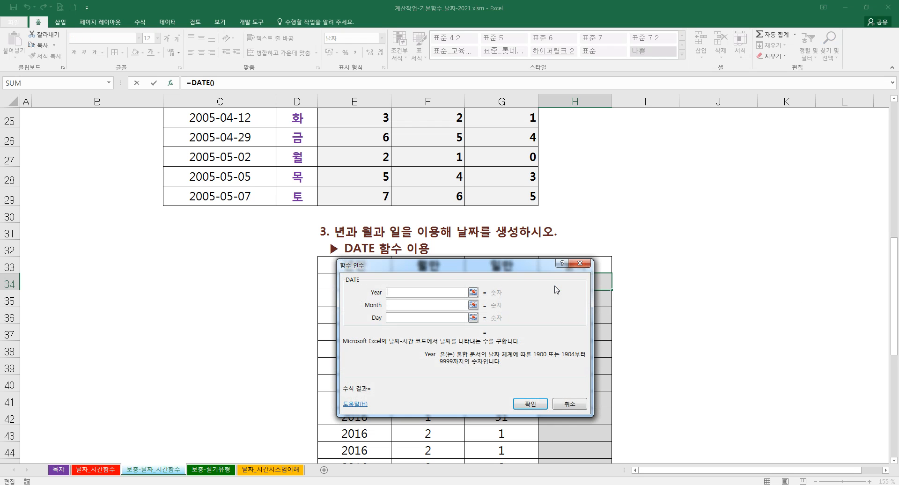
{"action": "left_click_drag", "start_coordinate": [480, 270], "coordinate": [626, 315]}
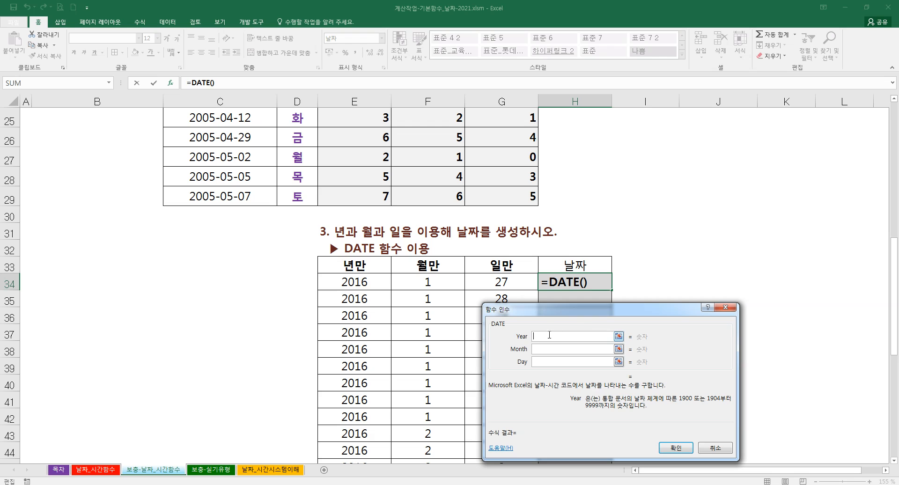
{"action": "left_click", "coordinate": [368, 282]}
{"action": "left_click", "coordinate": [534, 349]}
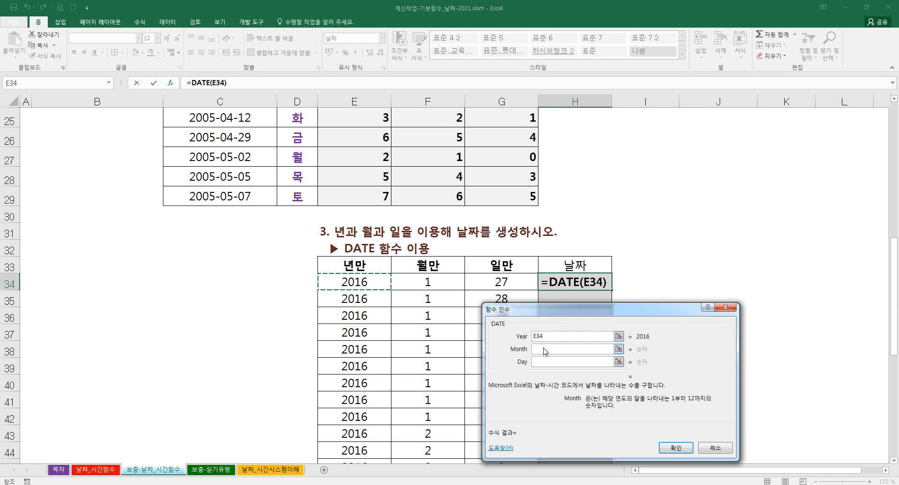
{"action": "left_click", "coordinate": [428, 283]}
{"action": "left_click", "coordinate": [541, 363]}
{"action": "left_click", "coordinate": [502, 283]}
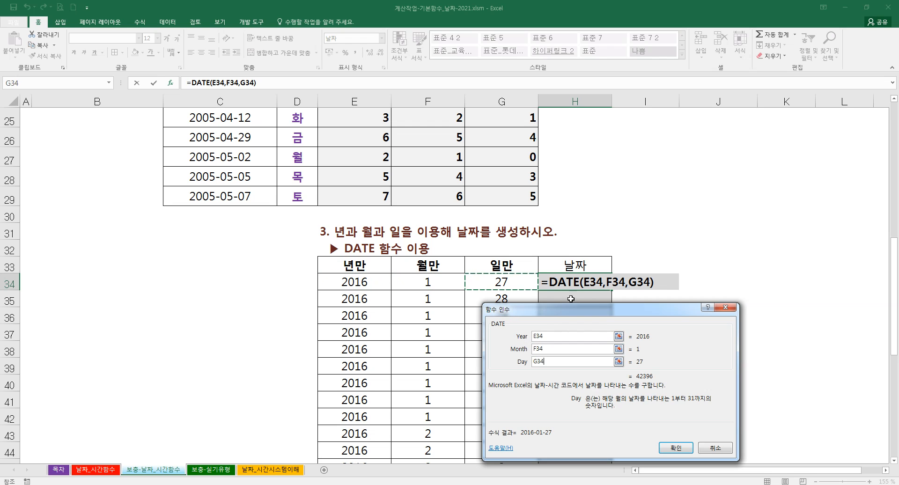
{"action": "left_click_drag", "start_coordinate": [613, 314], "coordinate": [344, 285]}
{"action": "left_click", "coordinate": [405, 414]}
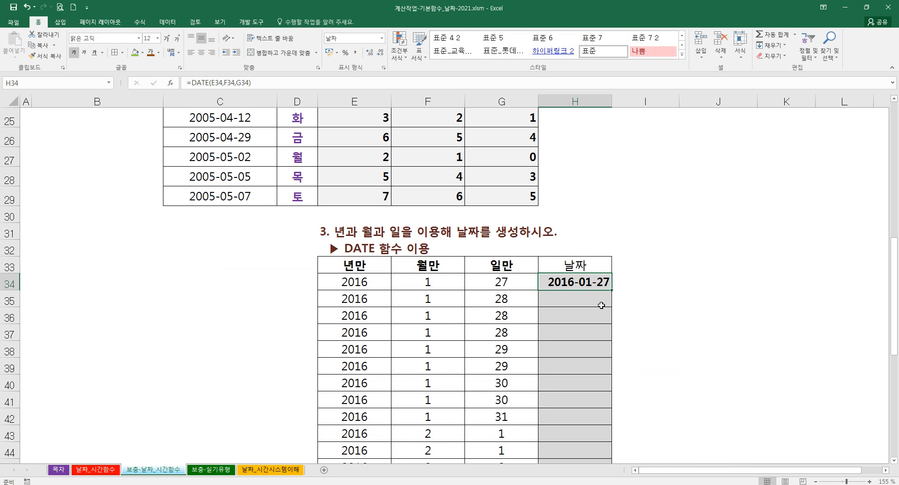
Fill the H34 DATE formula down the 날짜 column and return to H34
{"action": "left_click_drag", "start_coordinate": [610, 292], "coordinate": [601, 447]}
{"action": "scroll", "coordinate": [578, 387], "scroll_direction": "up", "scroll_amount": 6}
{"action": "left_click", "coordinate": [575, 283]}
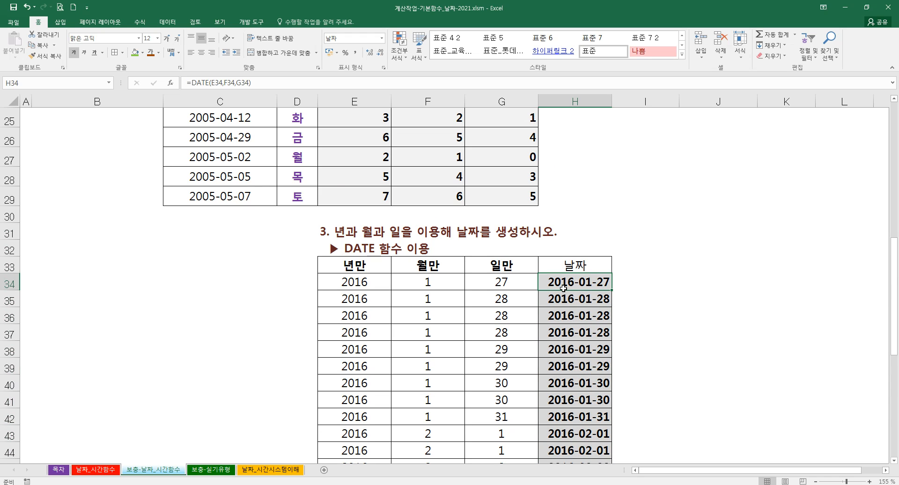
Review the date function practice at the start of the sheet and the WEEKDAY table in C21:G29
{"action": "scroll", "coordinate": [359, 332], "scroll_direction": "up", "scroll_amount": 8}
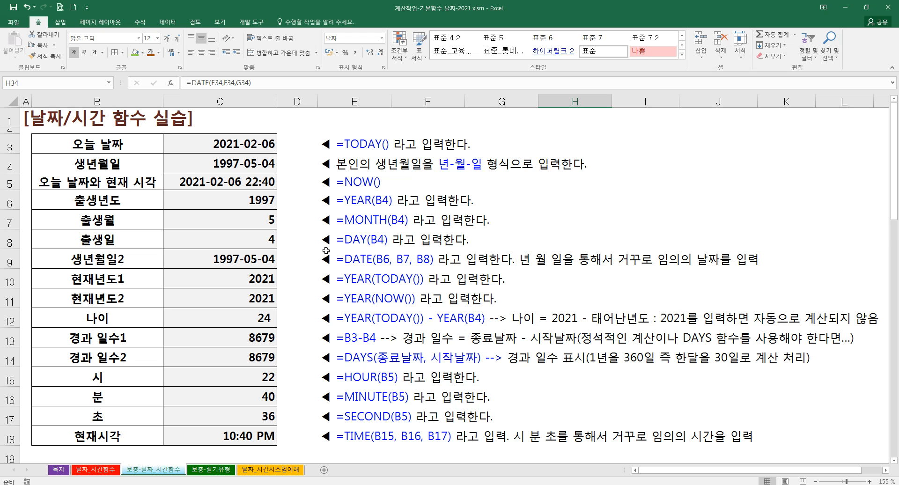
{"action": "scroll", "coordinate": [325, 251], "scroll_direction": "down", "scroll_amount": 4}
{"action": "left_click_drag", "start_coordinate": [196, 280], "coordinate": [516, 430]}
{"action": "left_click_drag", "start_coordinate": [212, 275], "coordinate": [498, 430]}
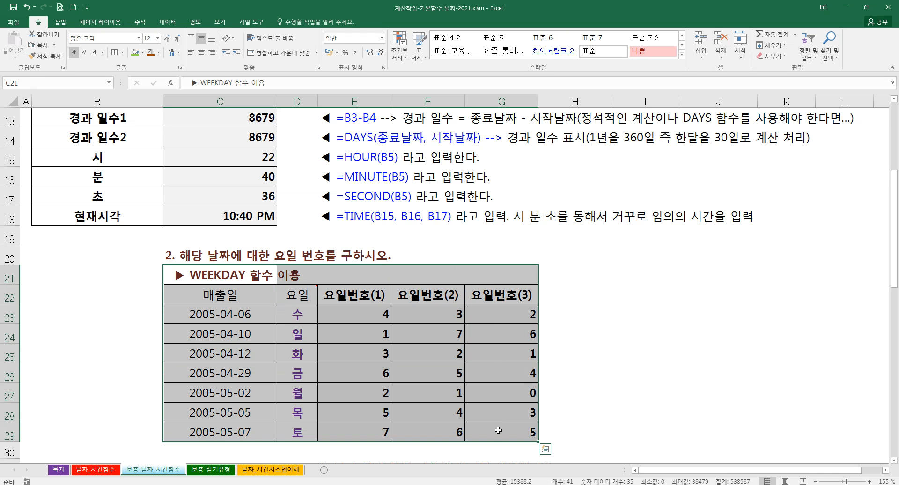
{"action": "left_click", "coordinate": [224, 277]}
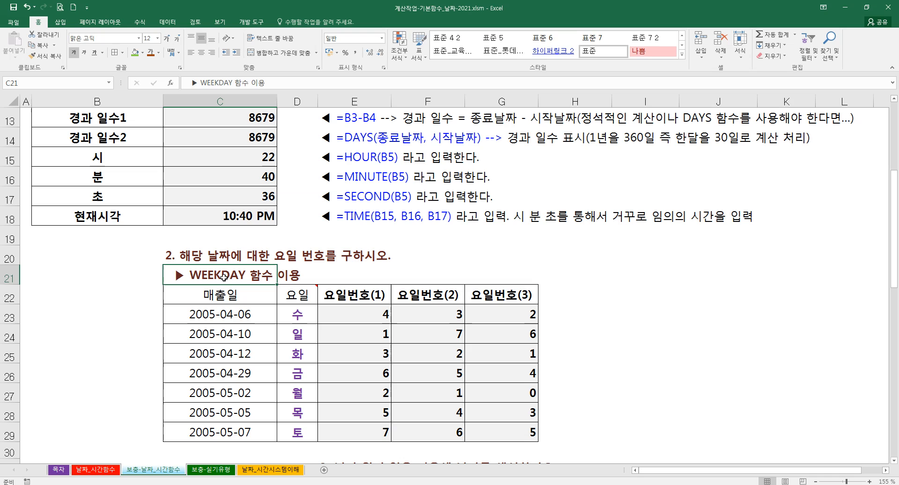